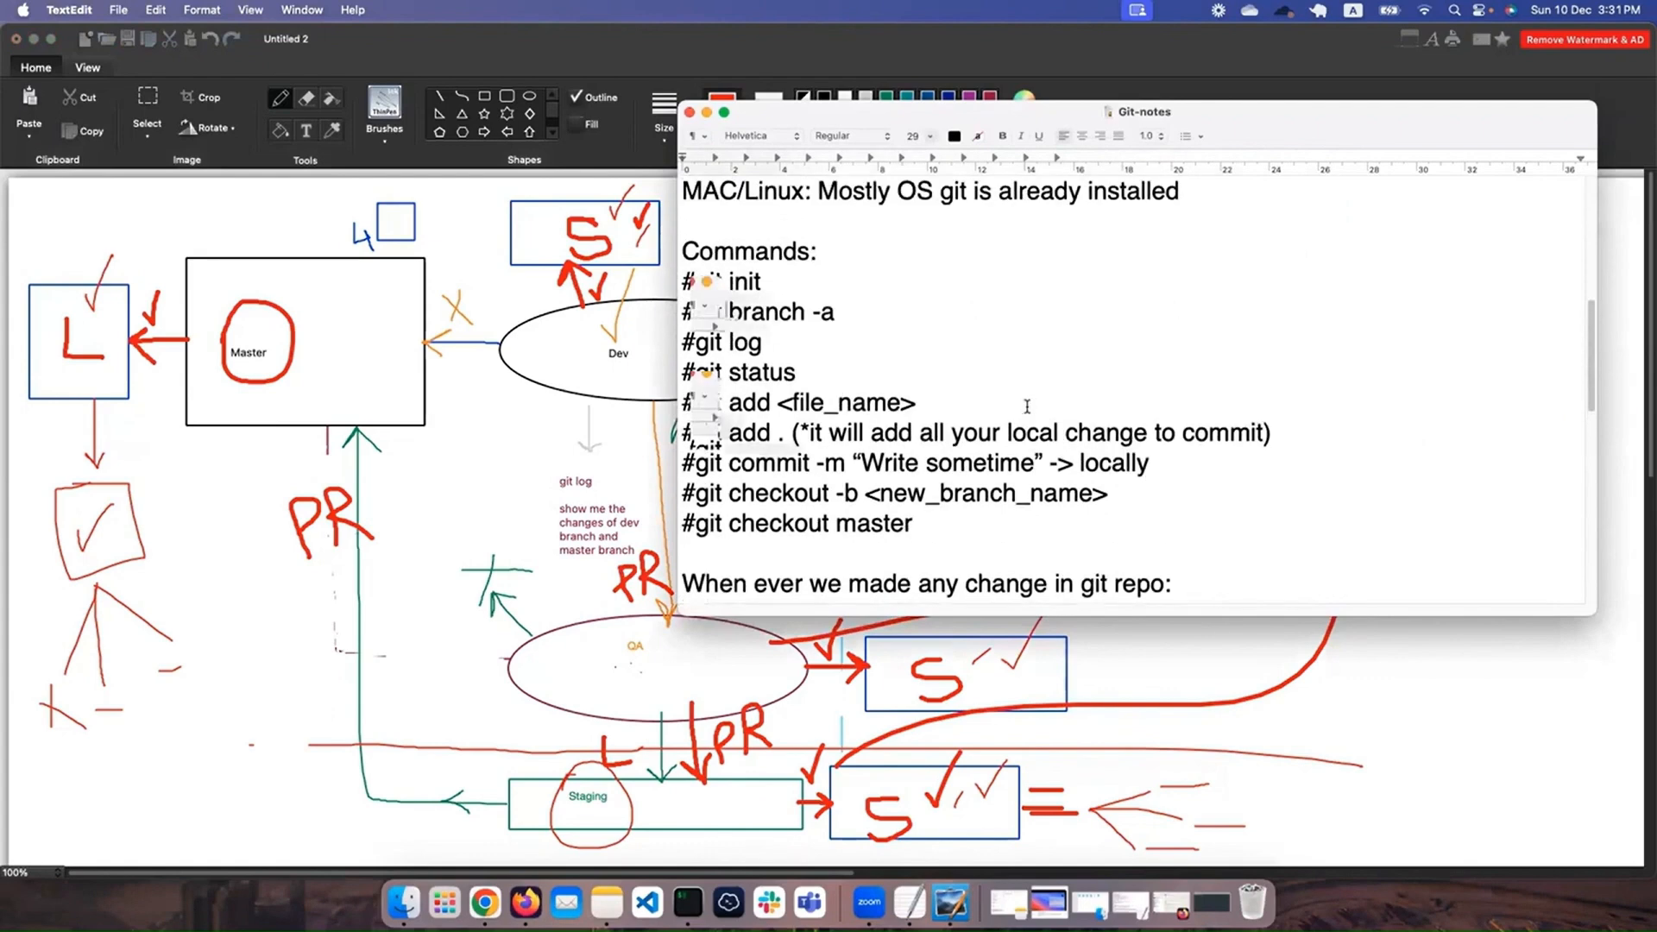
Step: Add the heading "How to sign up on Remote Repository -> GitHub" at the end of the Git-notes document
{"action": "scroll", "coordinate": [1027, 406], "scroll_direction": "up", "scroll_amount": 4}
{"action": "scroll", "coordinate": [1027, 407], "scroll_direction": "down", "scroll_amount": 1}
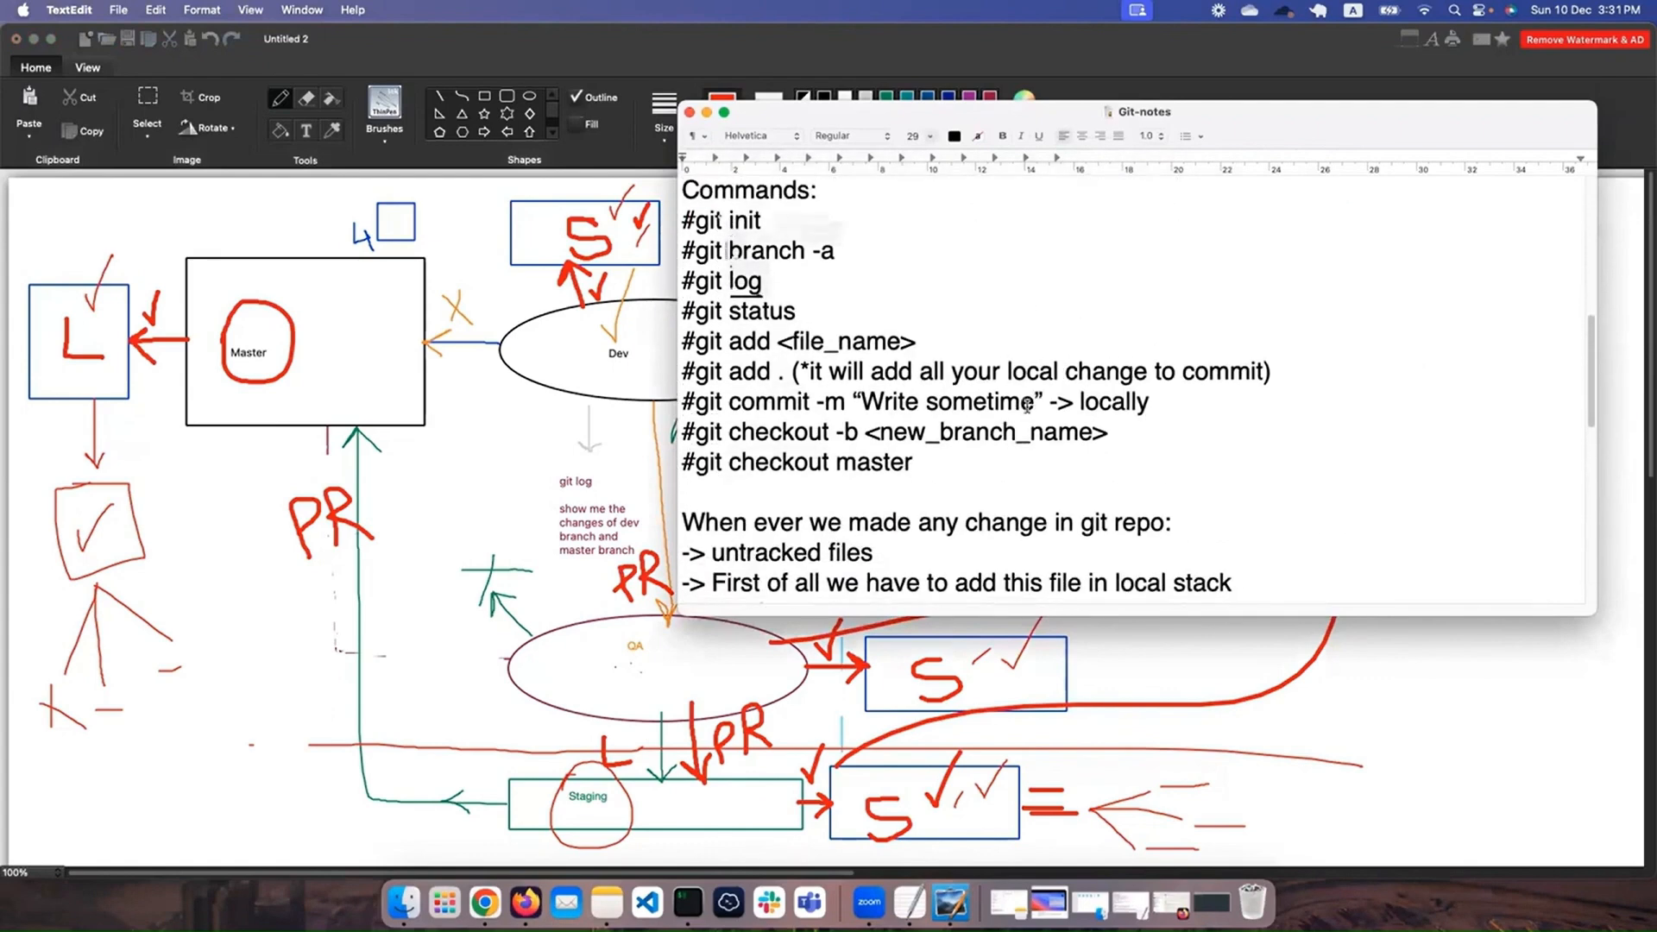
{"action": "scroll", "coordinate": [1027, 407], "scroll_direction": "down", "scroll_amount": 10}
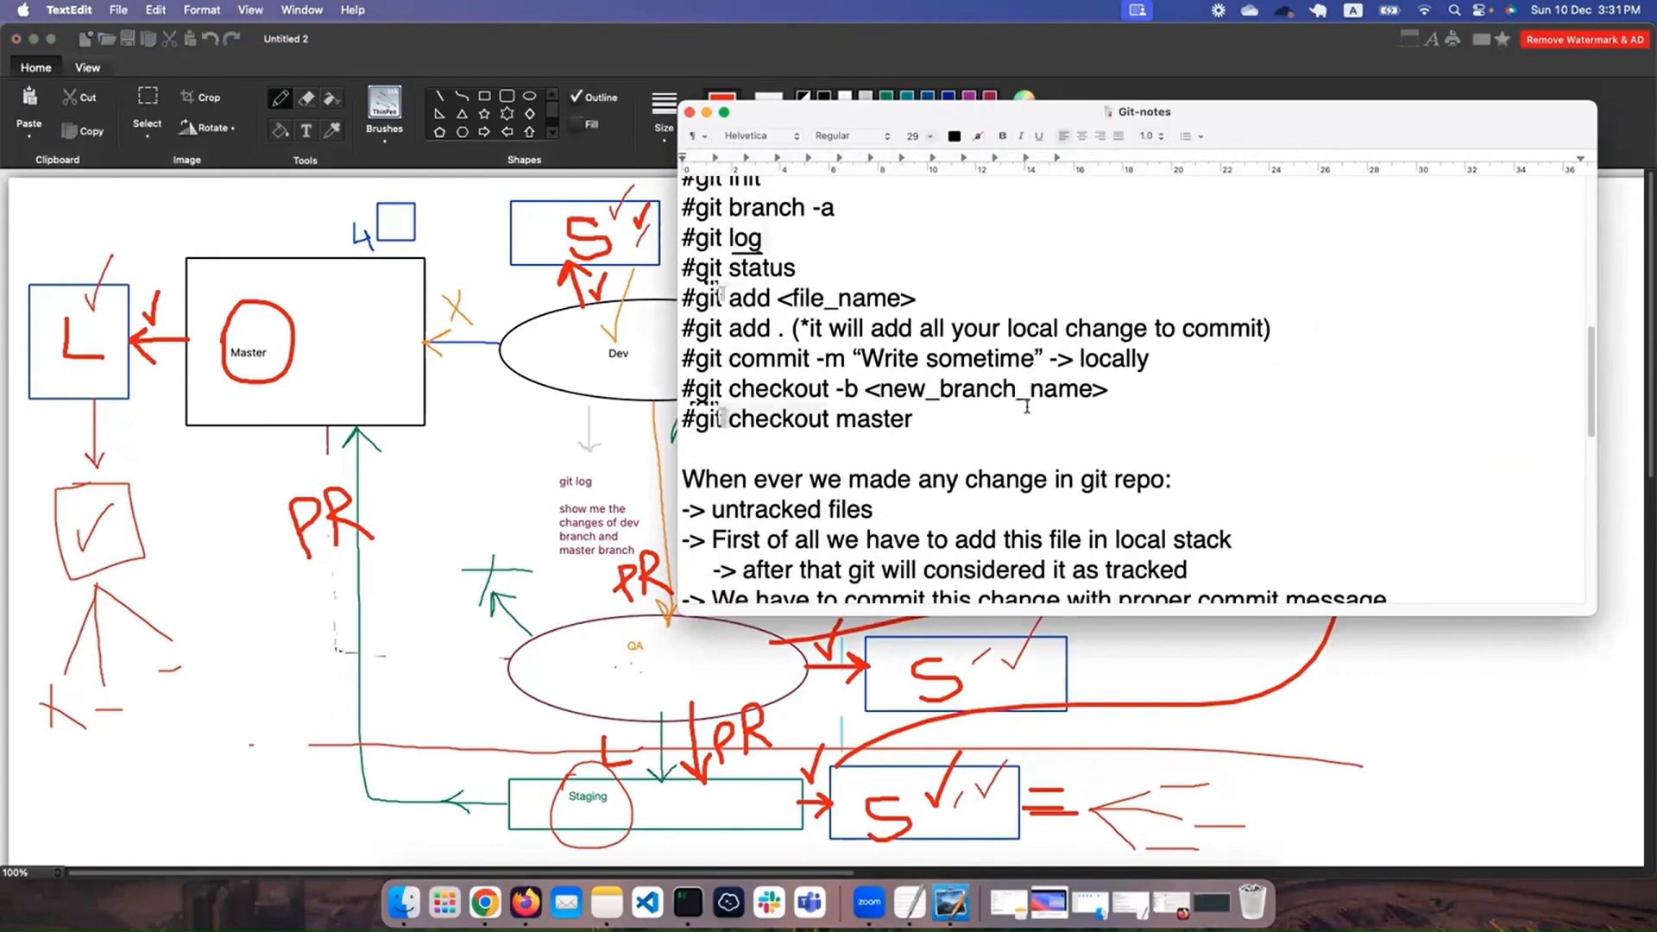
{"action": "scroll", "coordinate": [1027, 407], "scroll_direction": "down", "scroll_amount": 15}
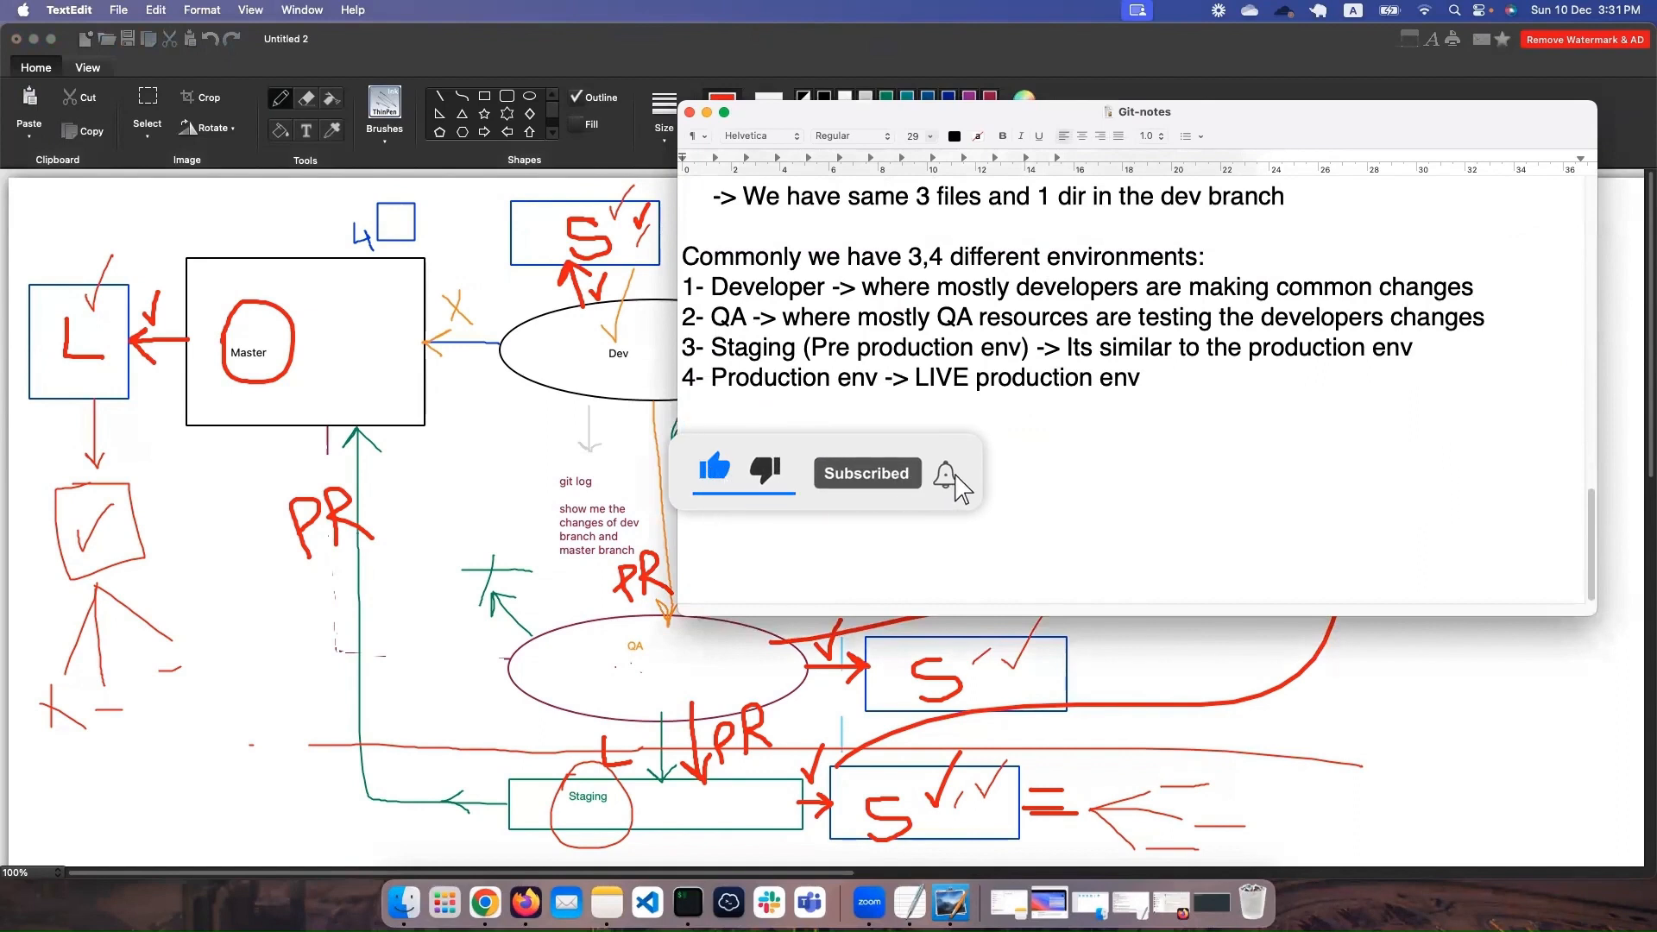
{"action": "type", "text": "Remote Repository"}
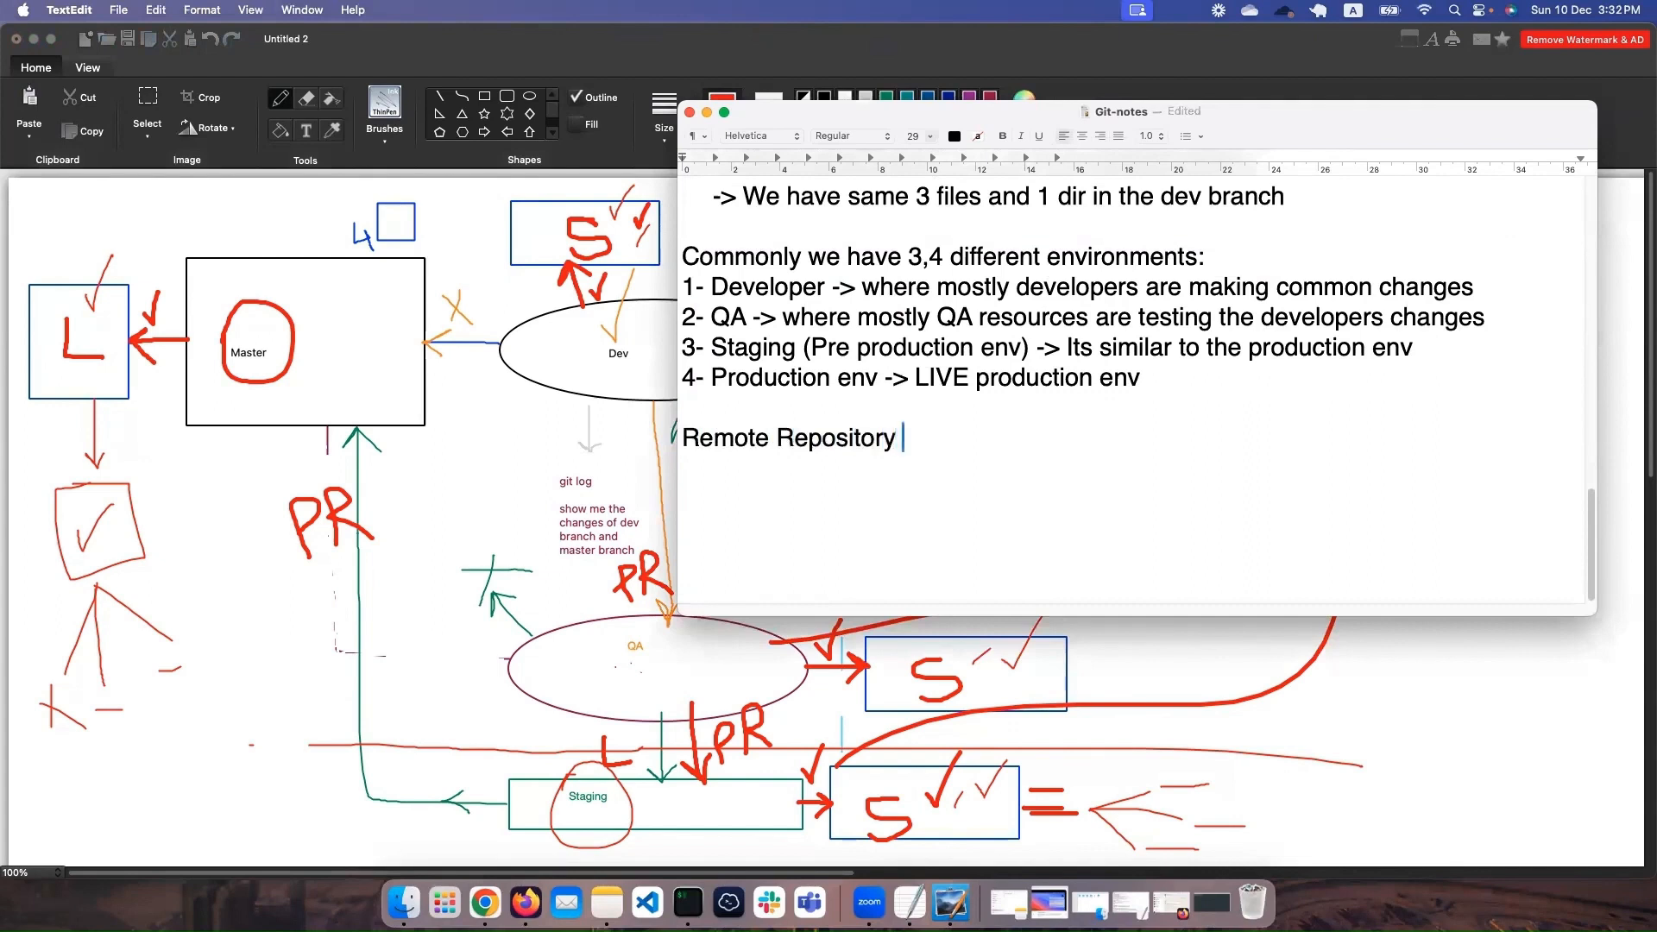
{"action": "key", "text": "Up"}
{"action": "key", "text": "Right"}
{"action": "type", "text": "How "}
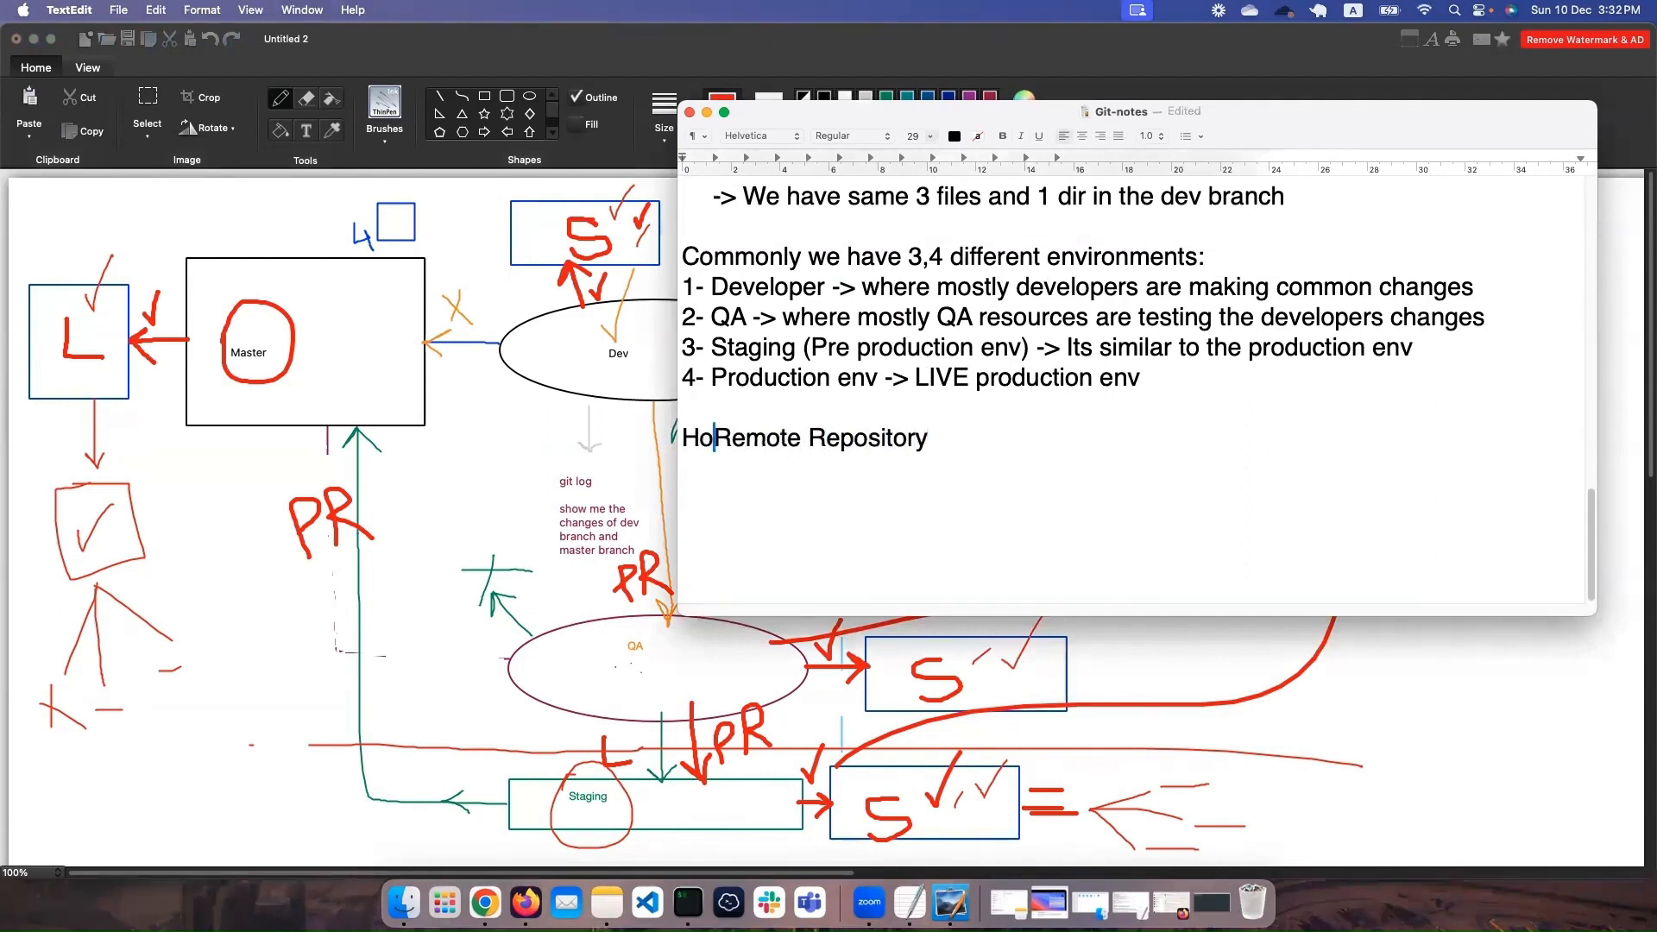
{"action": "type", "text": "to sign up "}
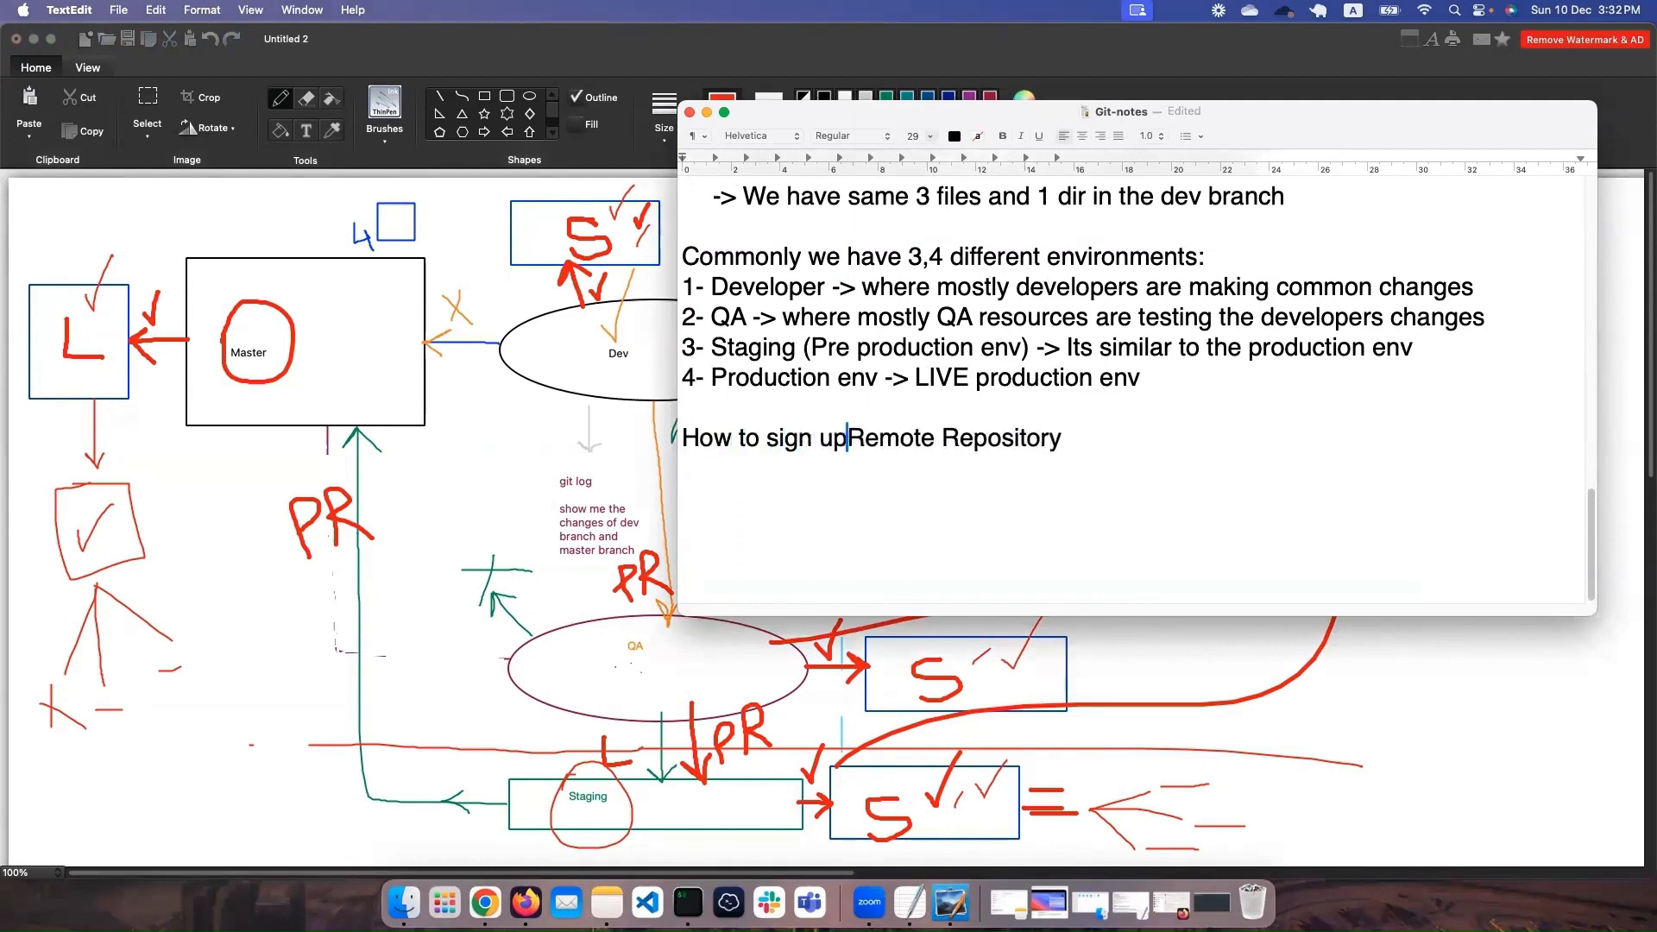
{"action": "type", "text": "on"}
{"action": "left_click", "coordinate": [1120, 444]}
{"action": "type", "text": "-> "}
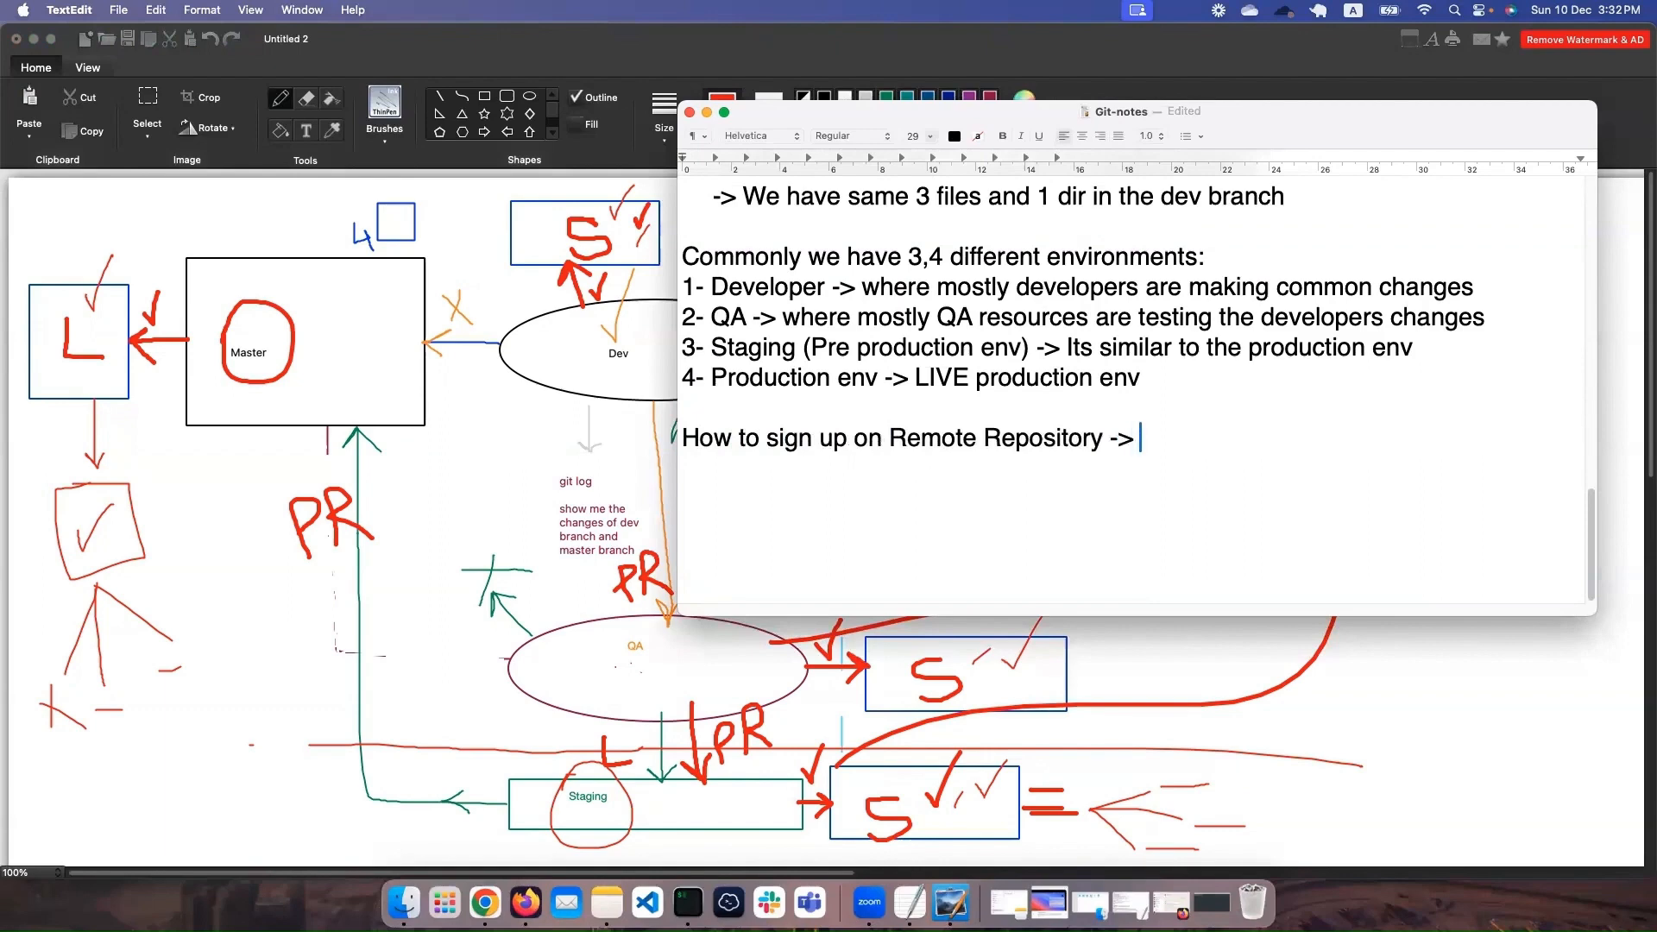
{"action": "type", "text": "GitHub"}
{"action": "key", "text": "Return"}
Step: Switch to Firefox and sign out from all GitHub accounts
{"action": "left_click", "coordinate": [342, 680]}
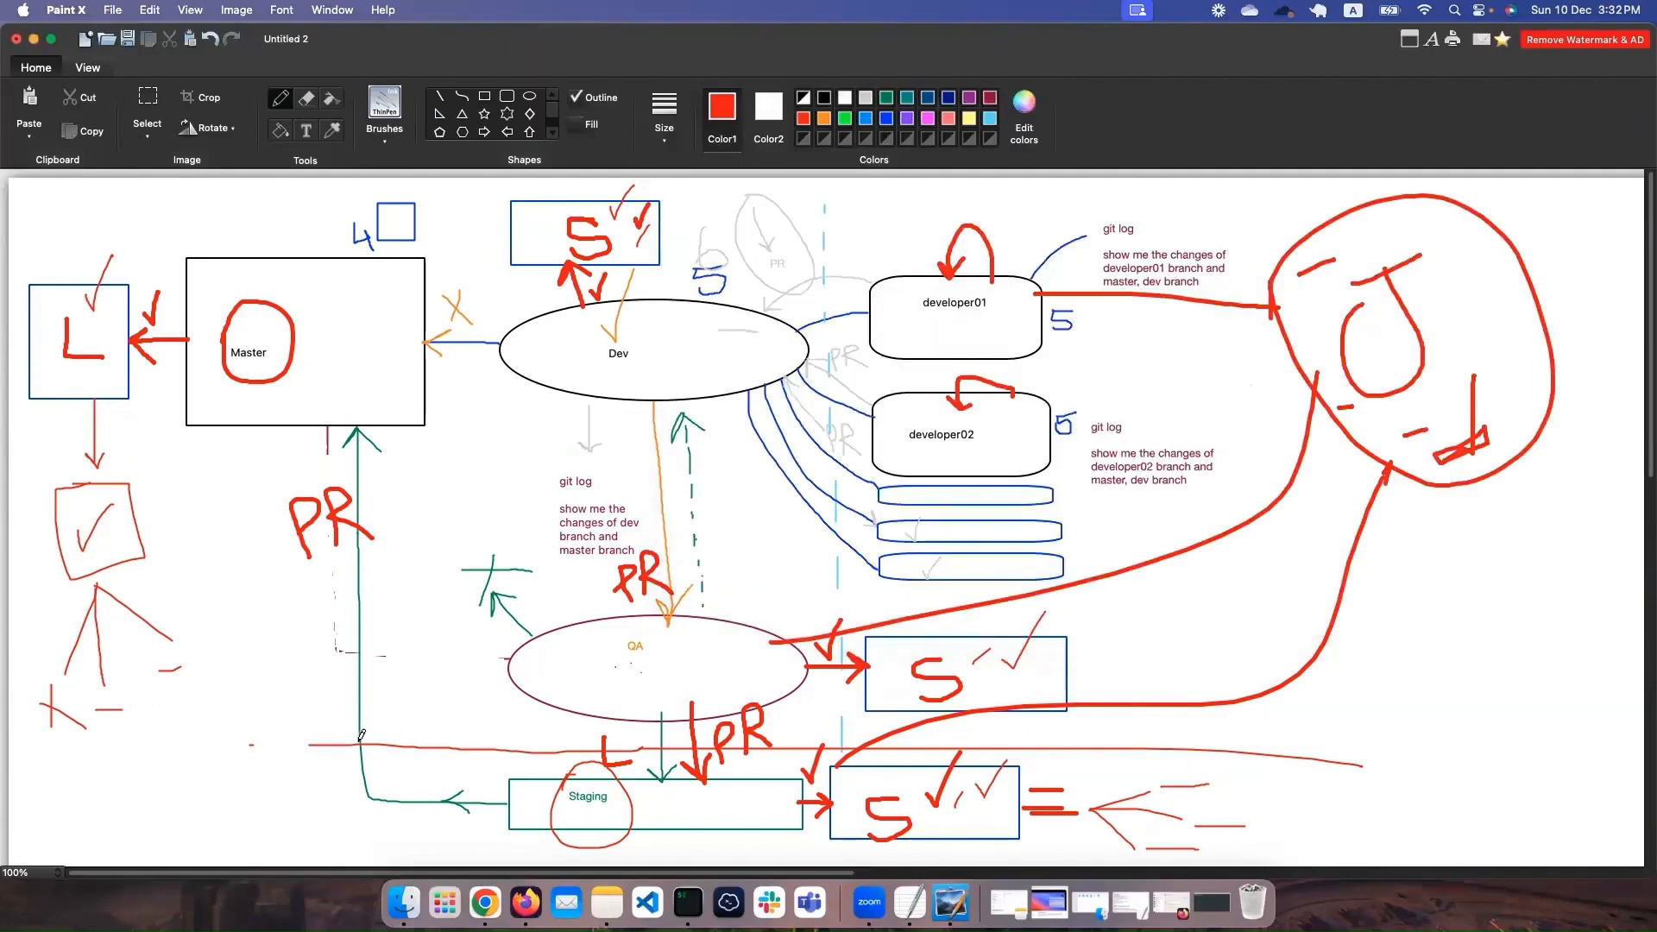
{"action": "left_click", "coordinate": [524, 897]}
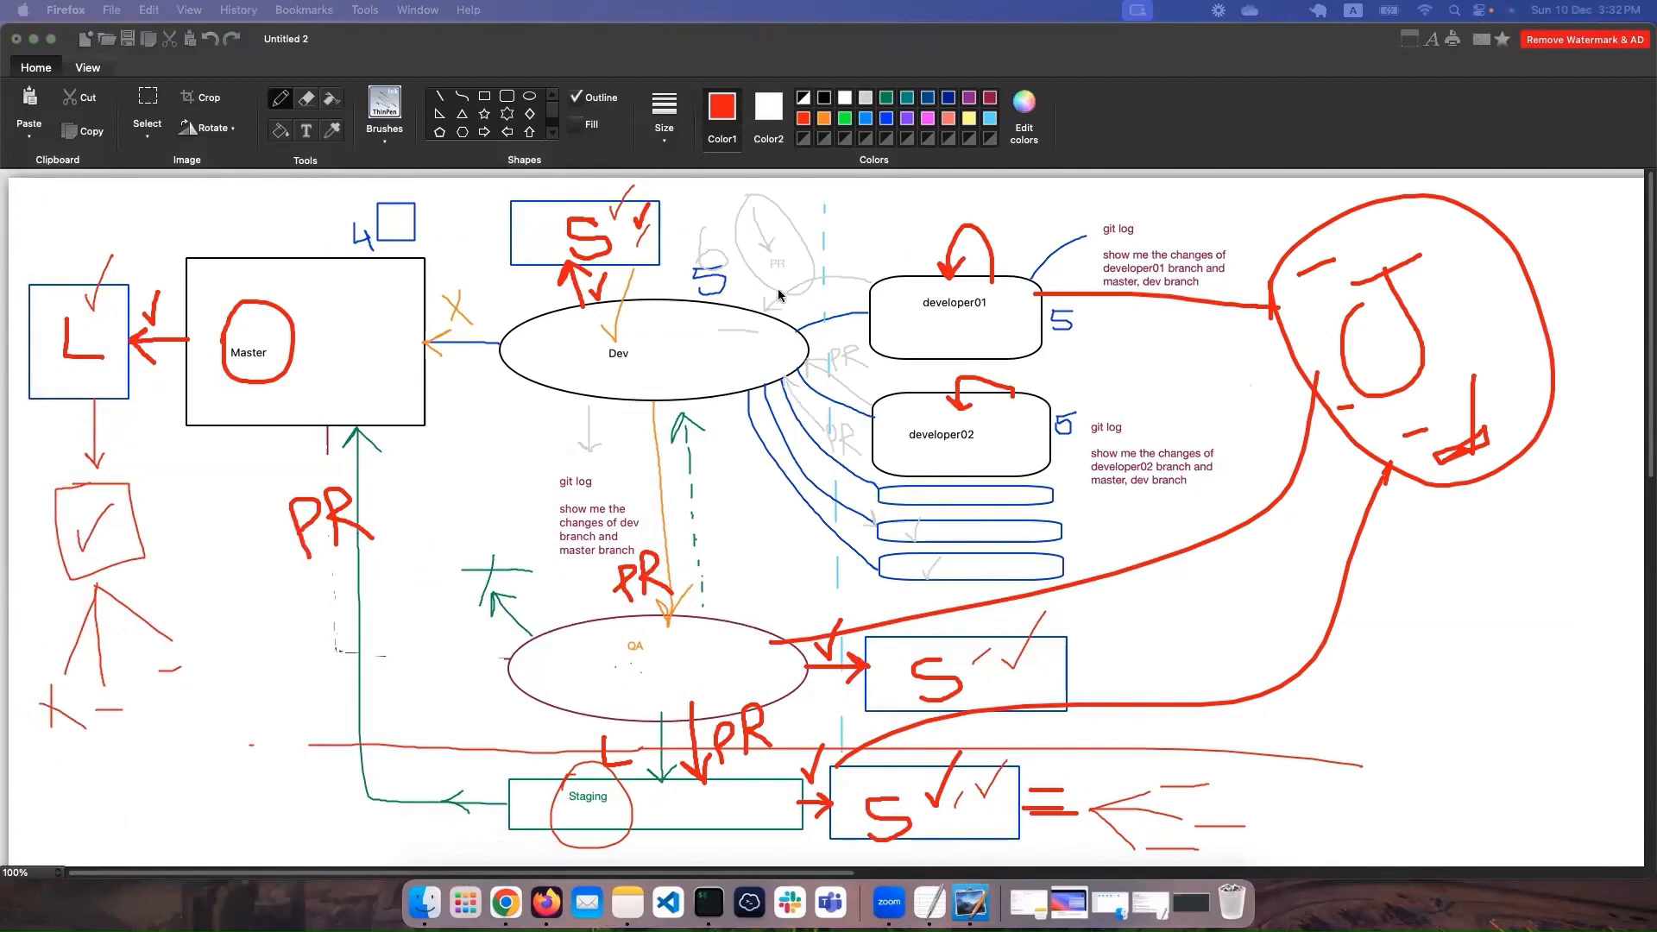
{"action": "double_click", "coordinate": [832, 193]}
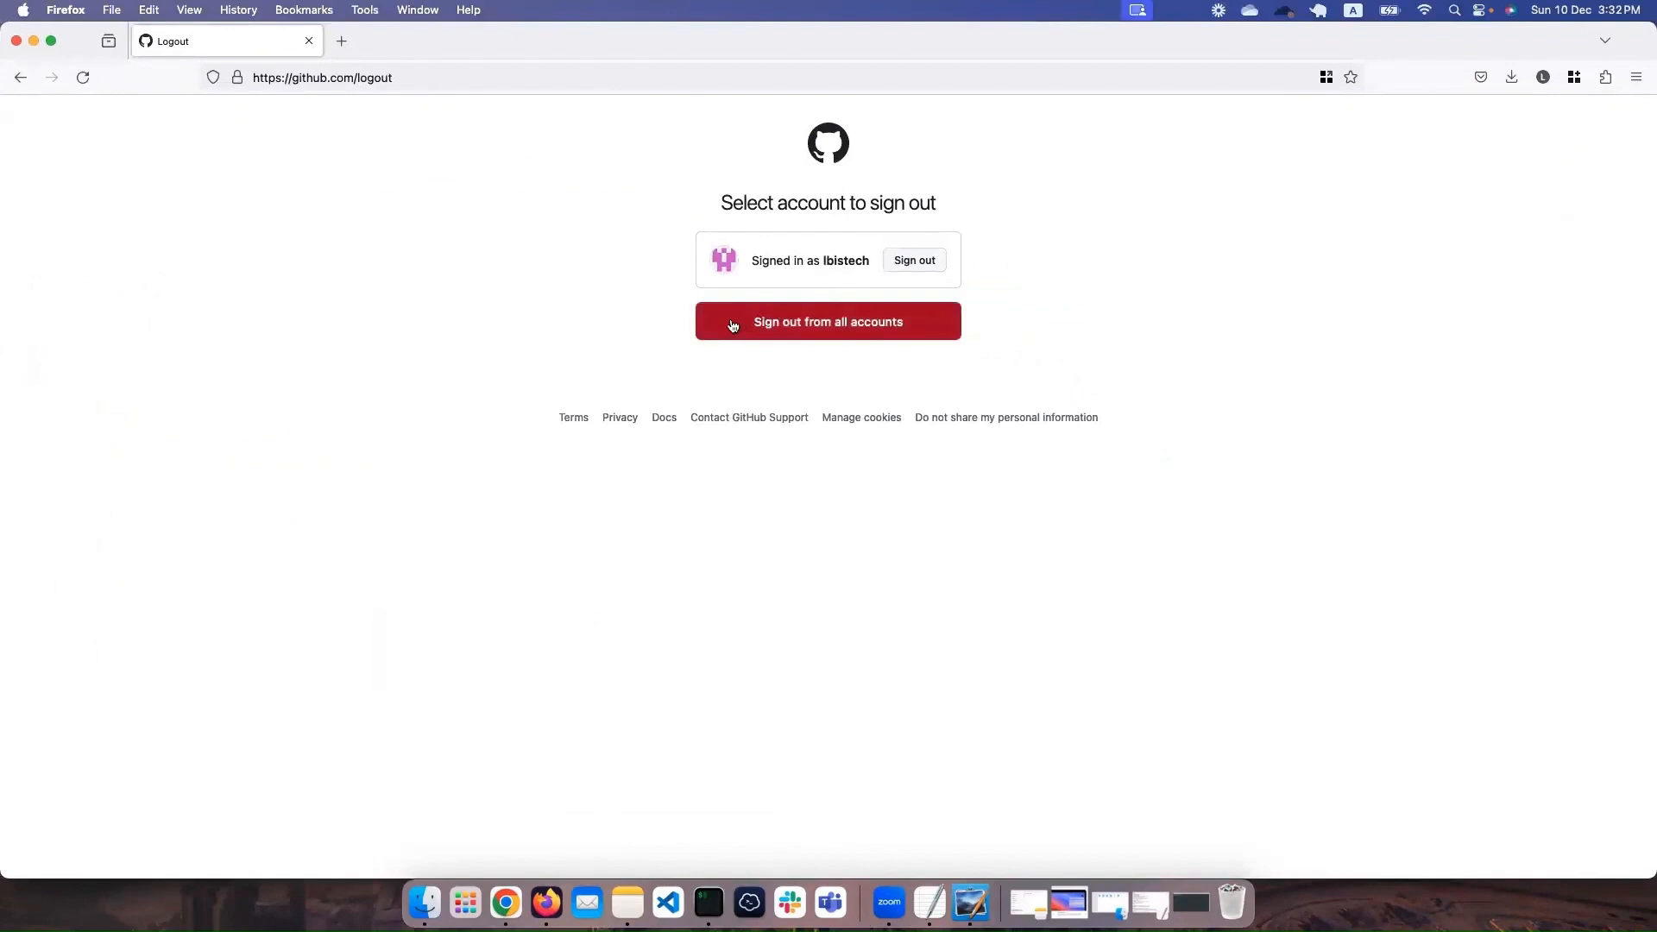
{"action": "left_click", "coordinate": [781, 319]}
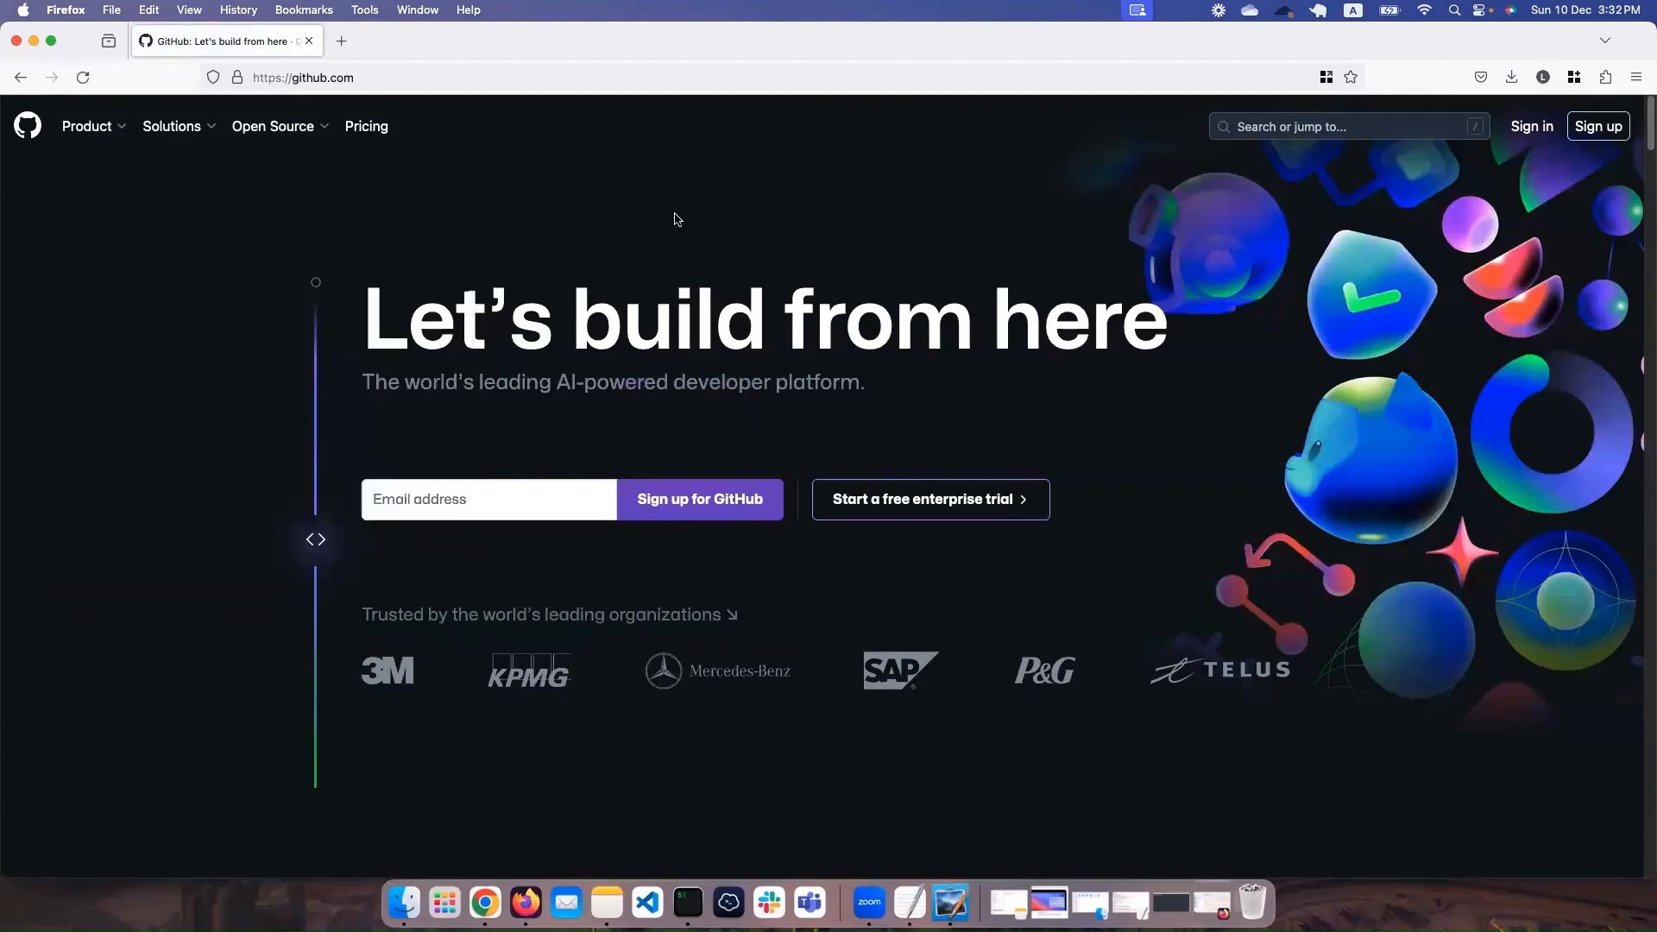
Step: View GitHub's account sign-up form with its email prompt, and return to the previous page
{"action": "left_click", "coordinate": [458, 494]}
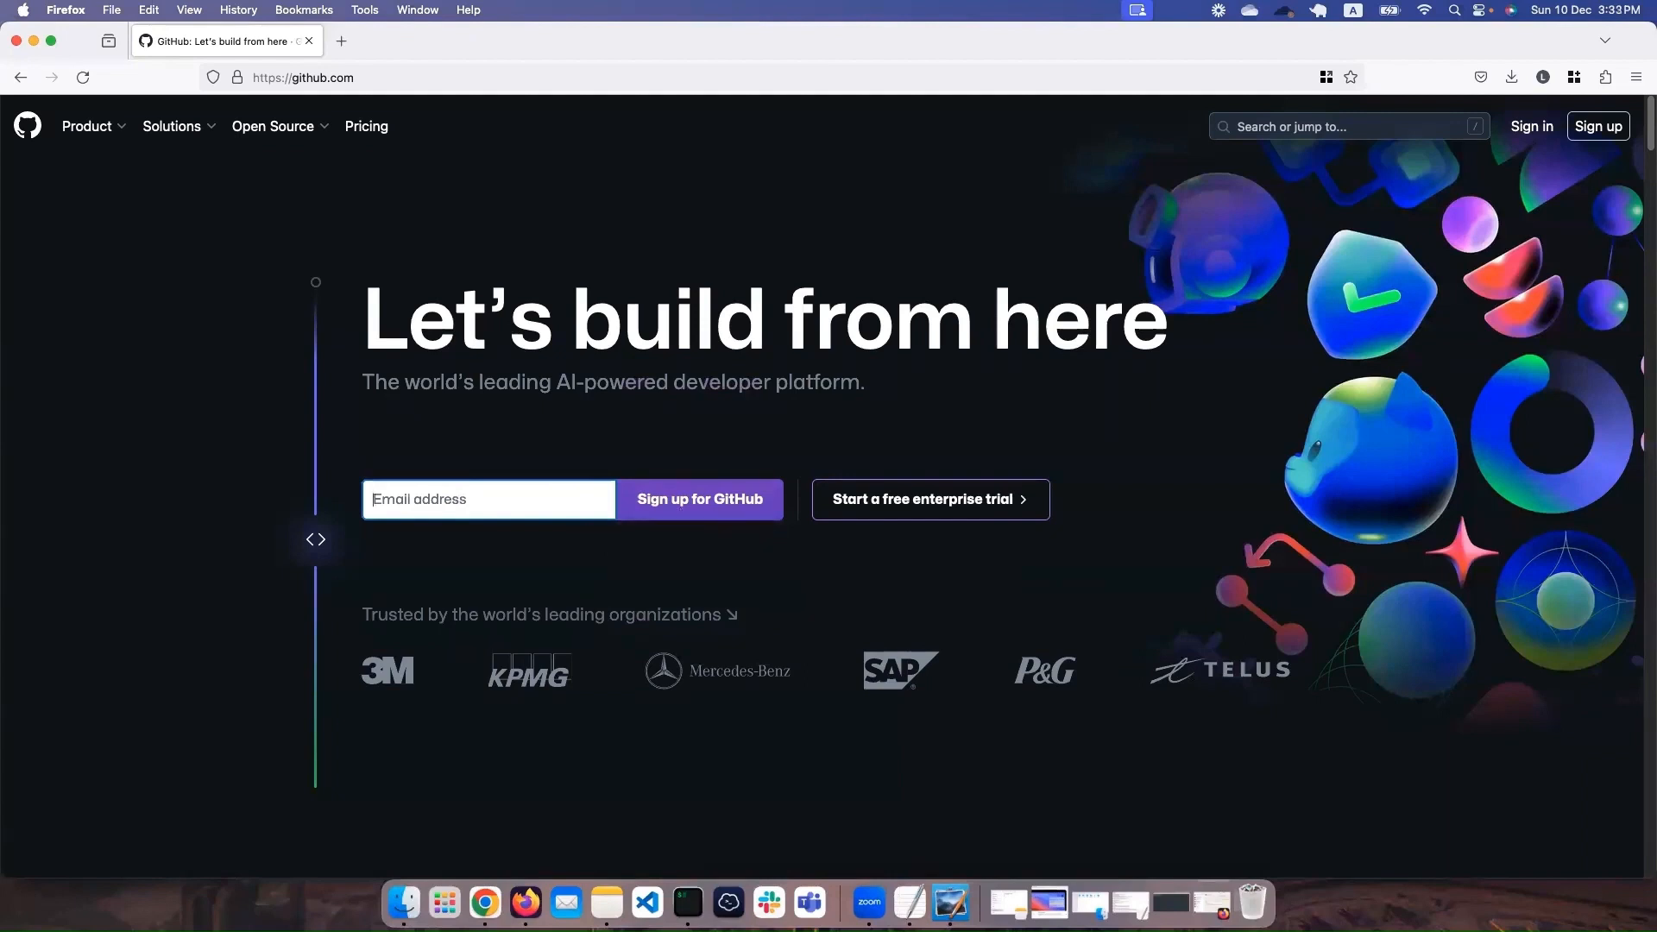
{"action": "key", "text": "F11"}
{"action": "key", "text": "F11"}
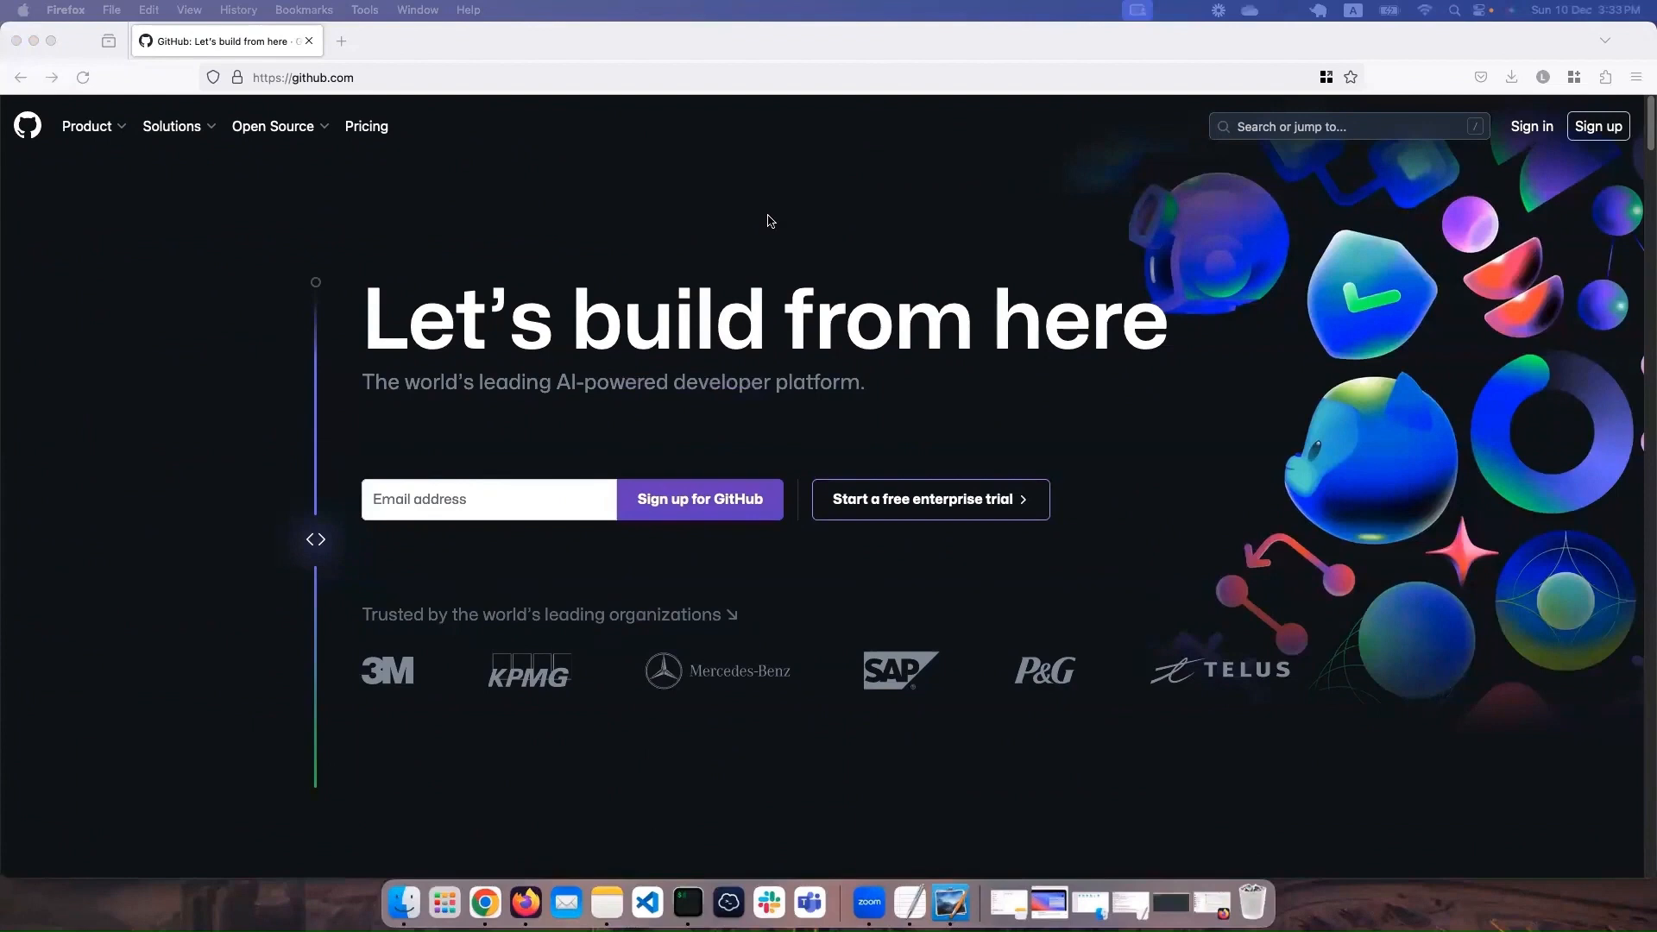
{"action": "left_click", "coordinate": [1596, 128]}
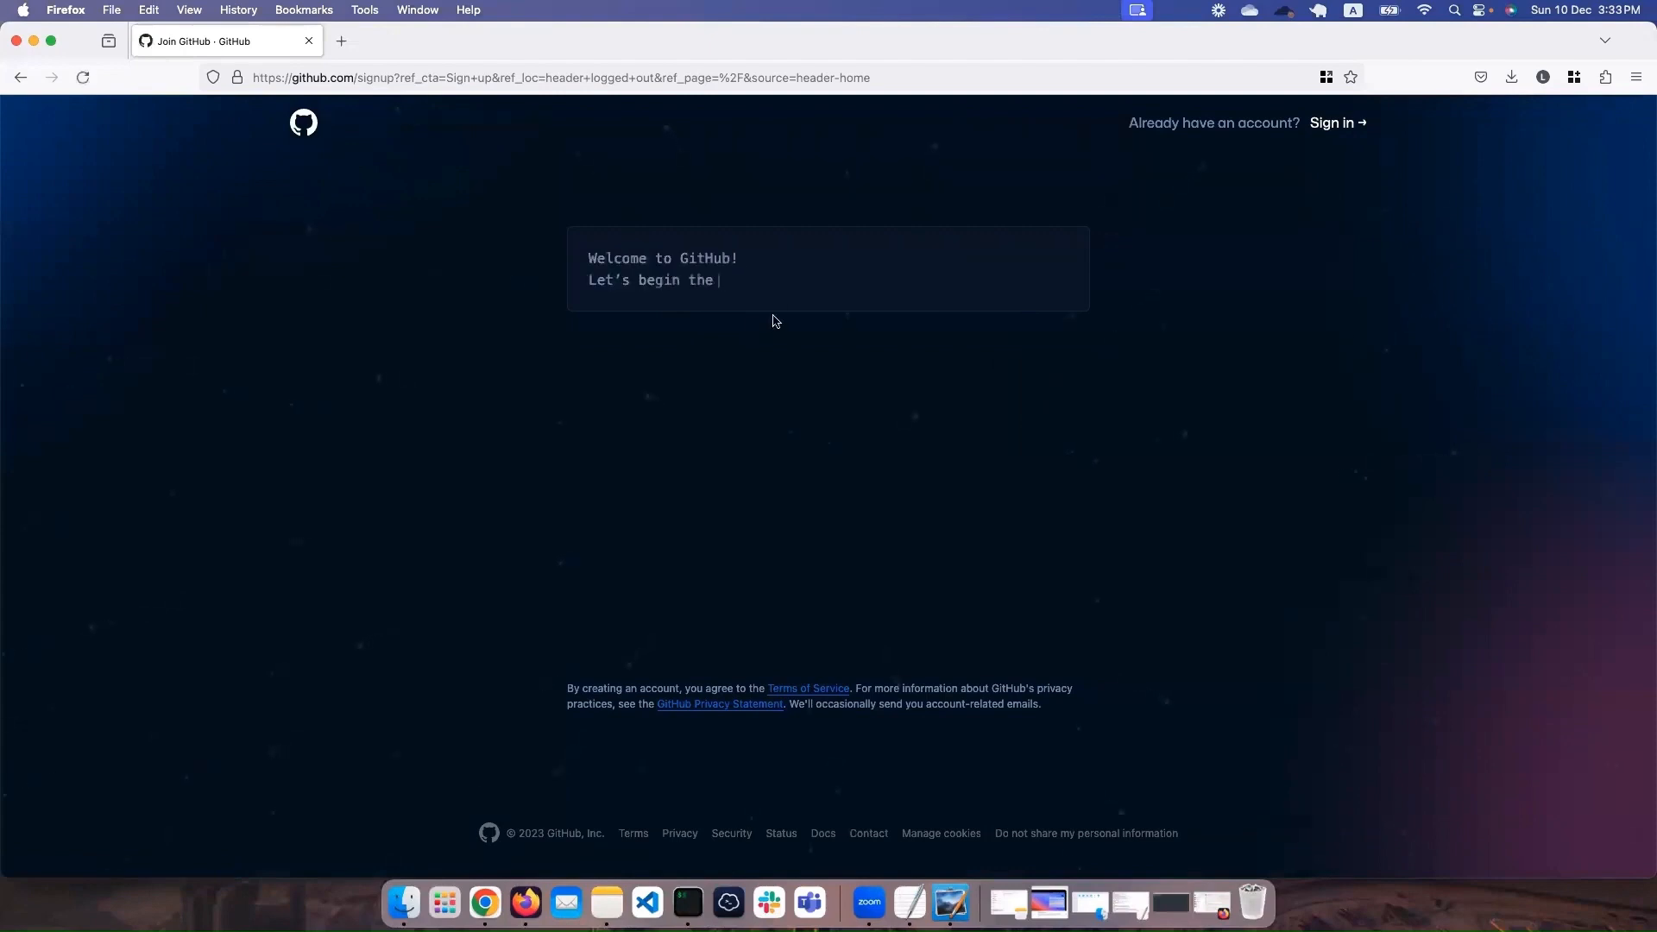
{"action": "left_click", "coordinate": [377, 424]}
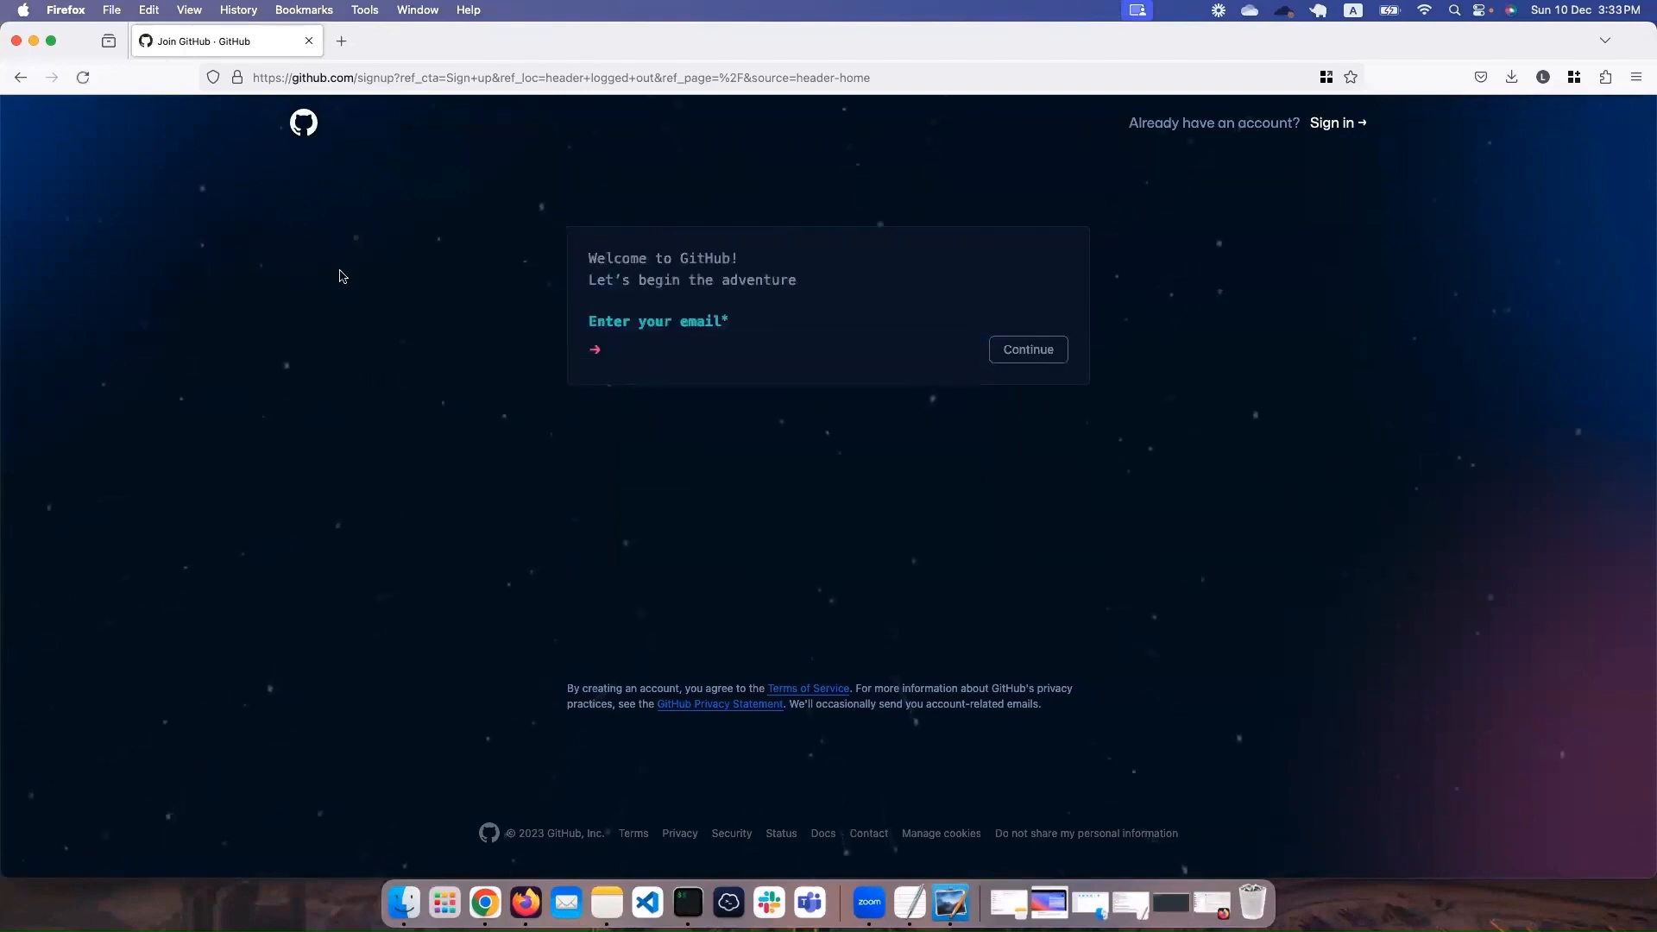
{"action": "left_click", "coordinate": [19, 78]}
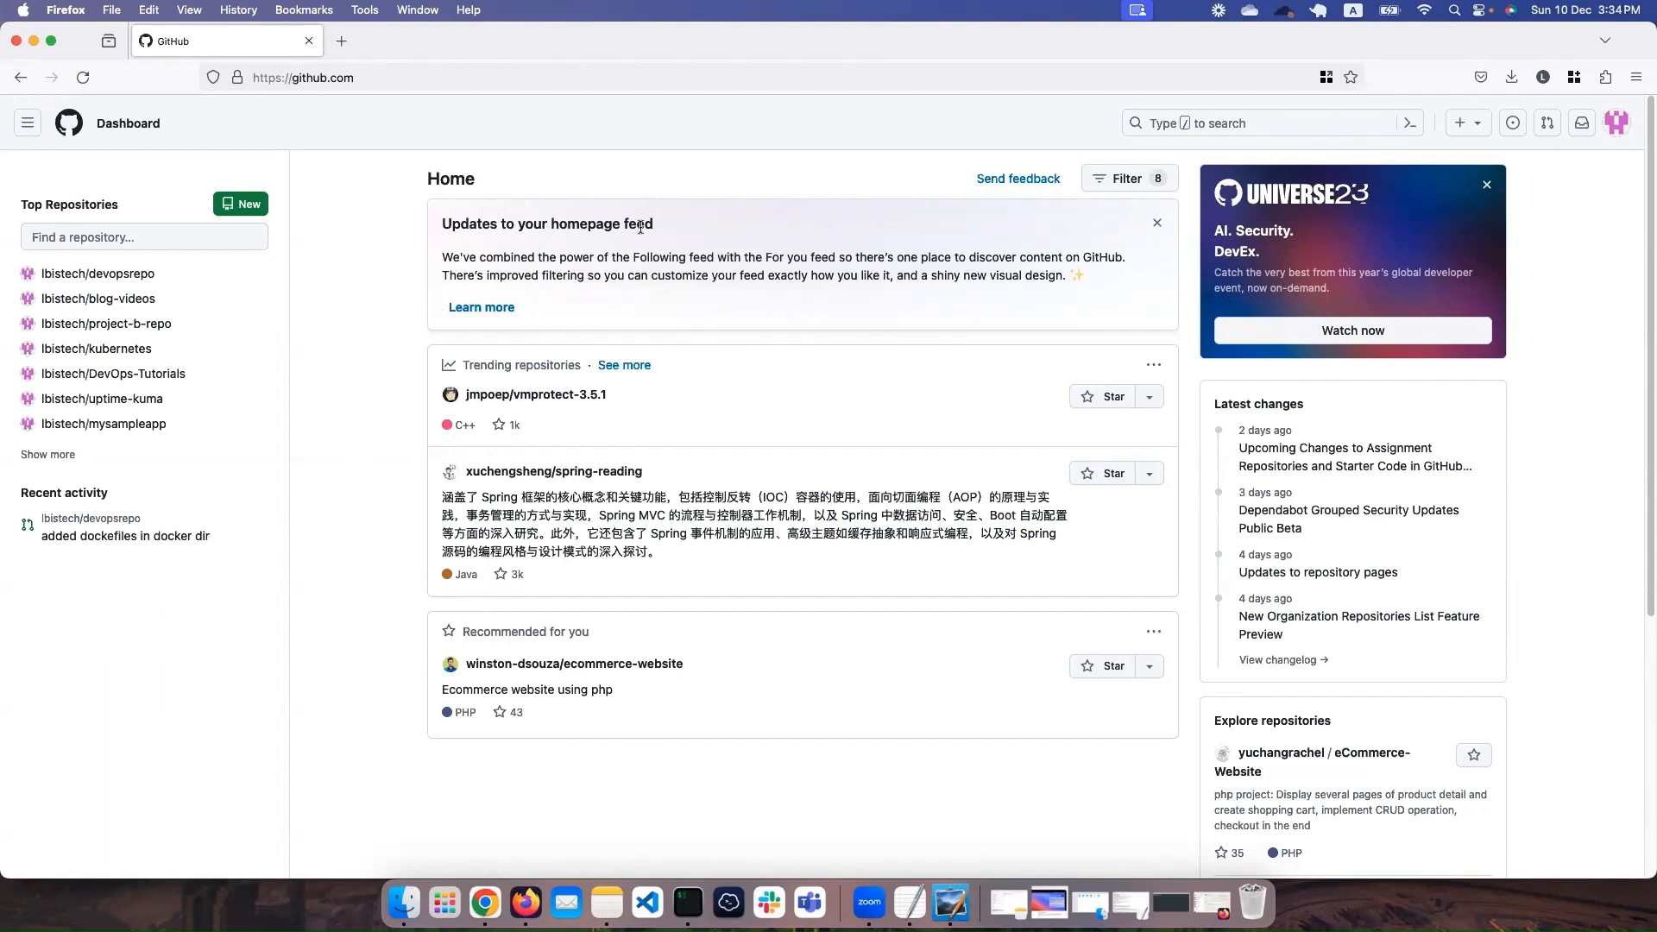
Step: Examine the devopsrepo repository, the account's profile page and the account menu, returning to the dashboard
{"action": "left_click", "coordinate": [123, 274]}
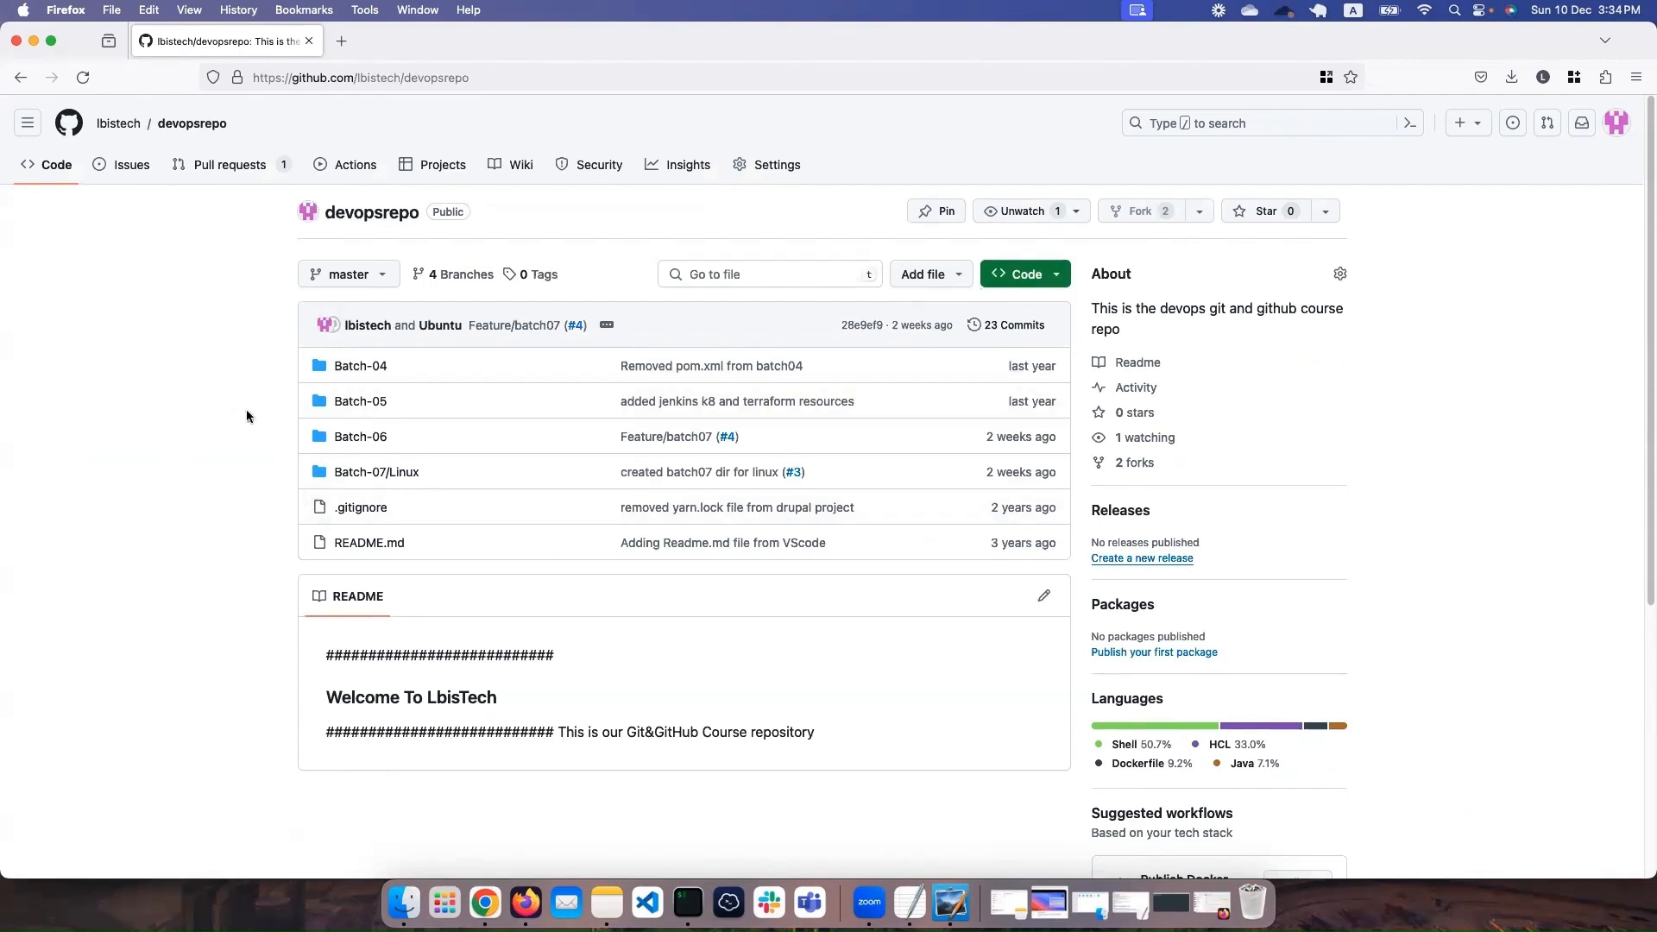
{"action": "left_click", "coordinate": [118, 122]}
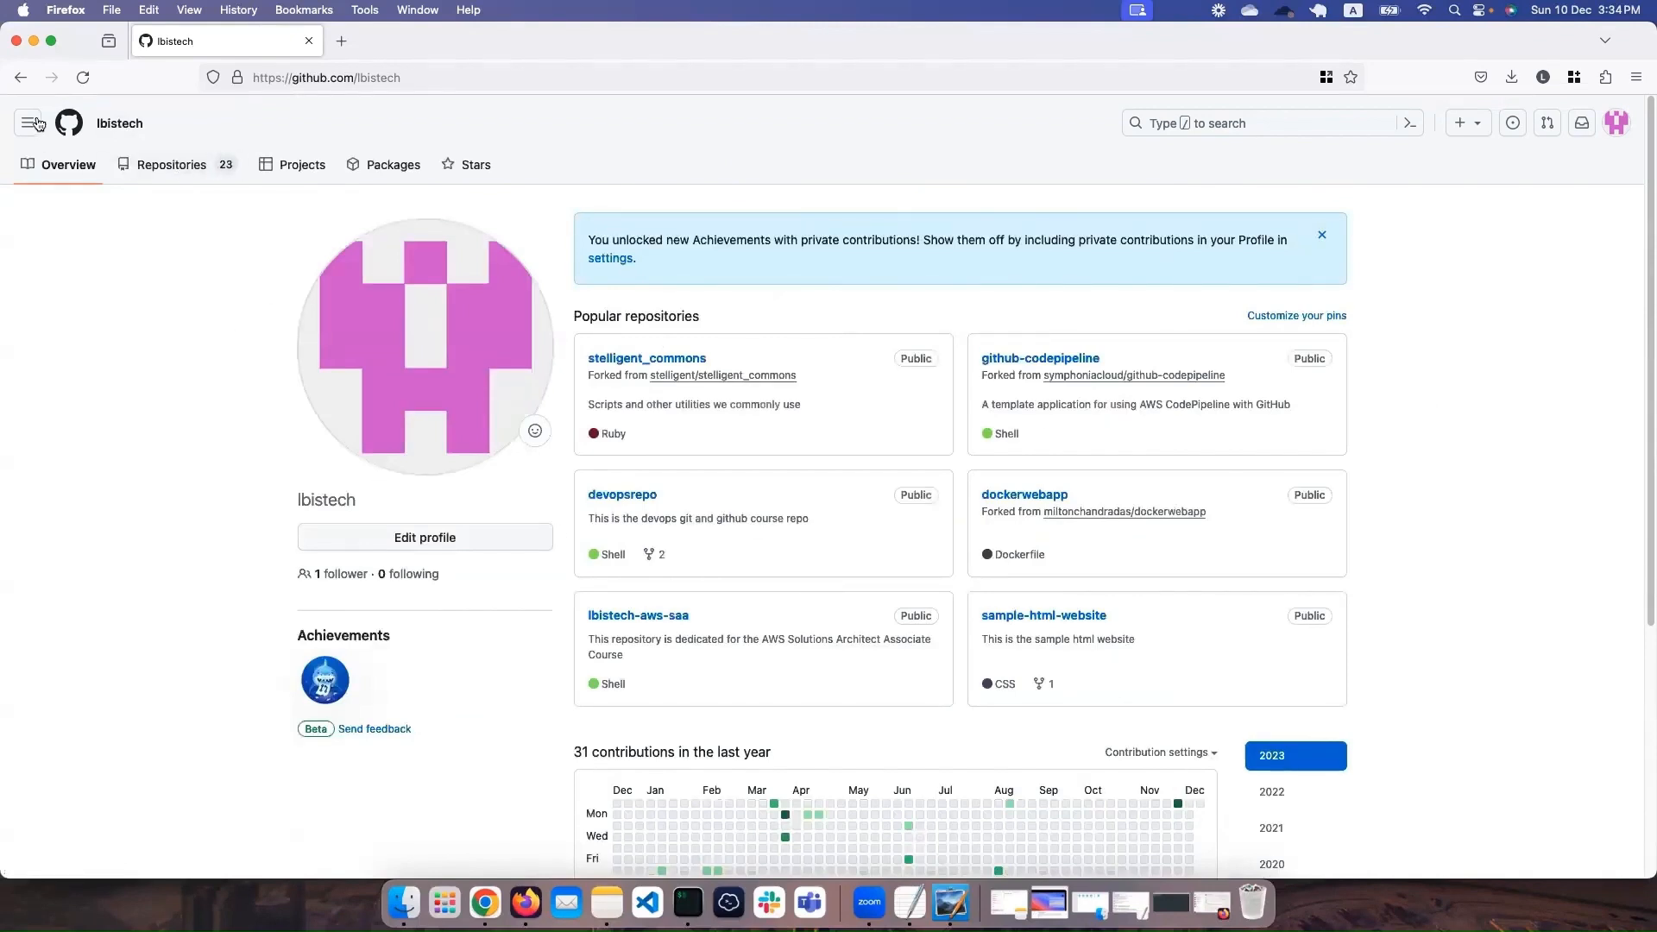
{"action": "left_click", "coordinate": [22, 80]}
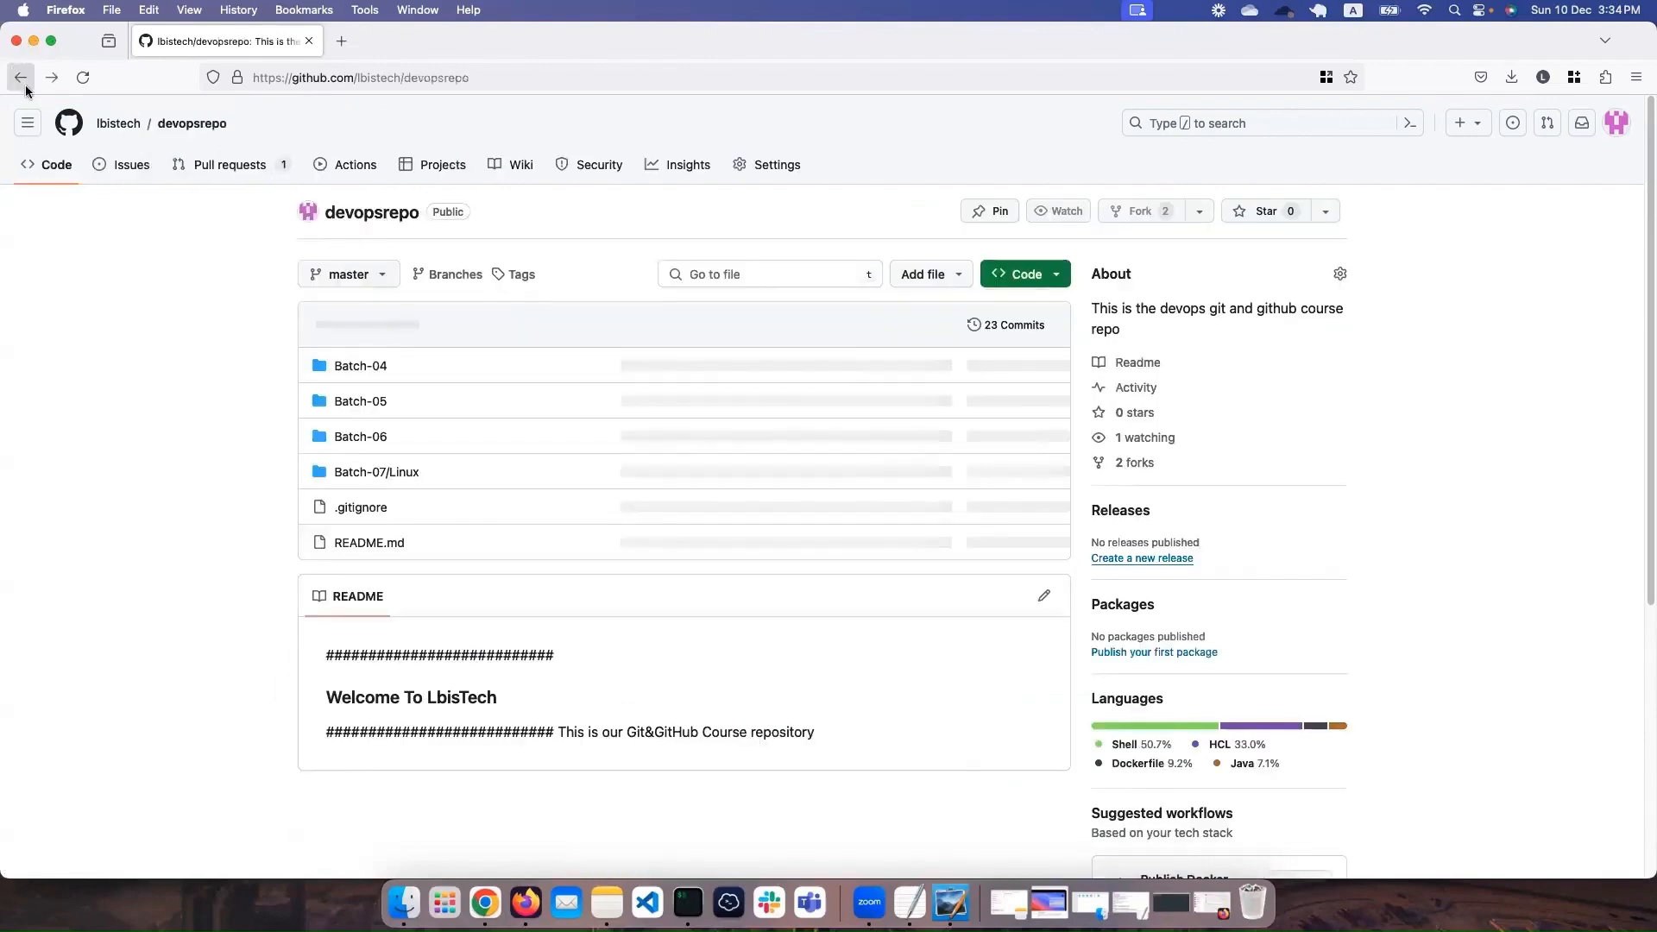
{"action": "left_click", "coordinate": [23, 83]}
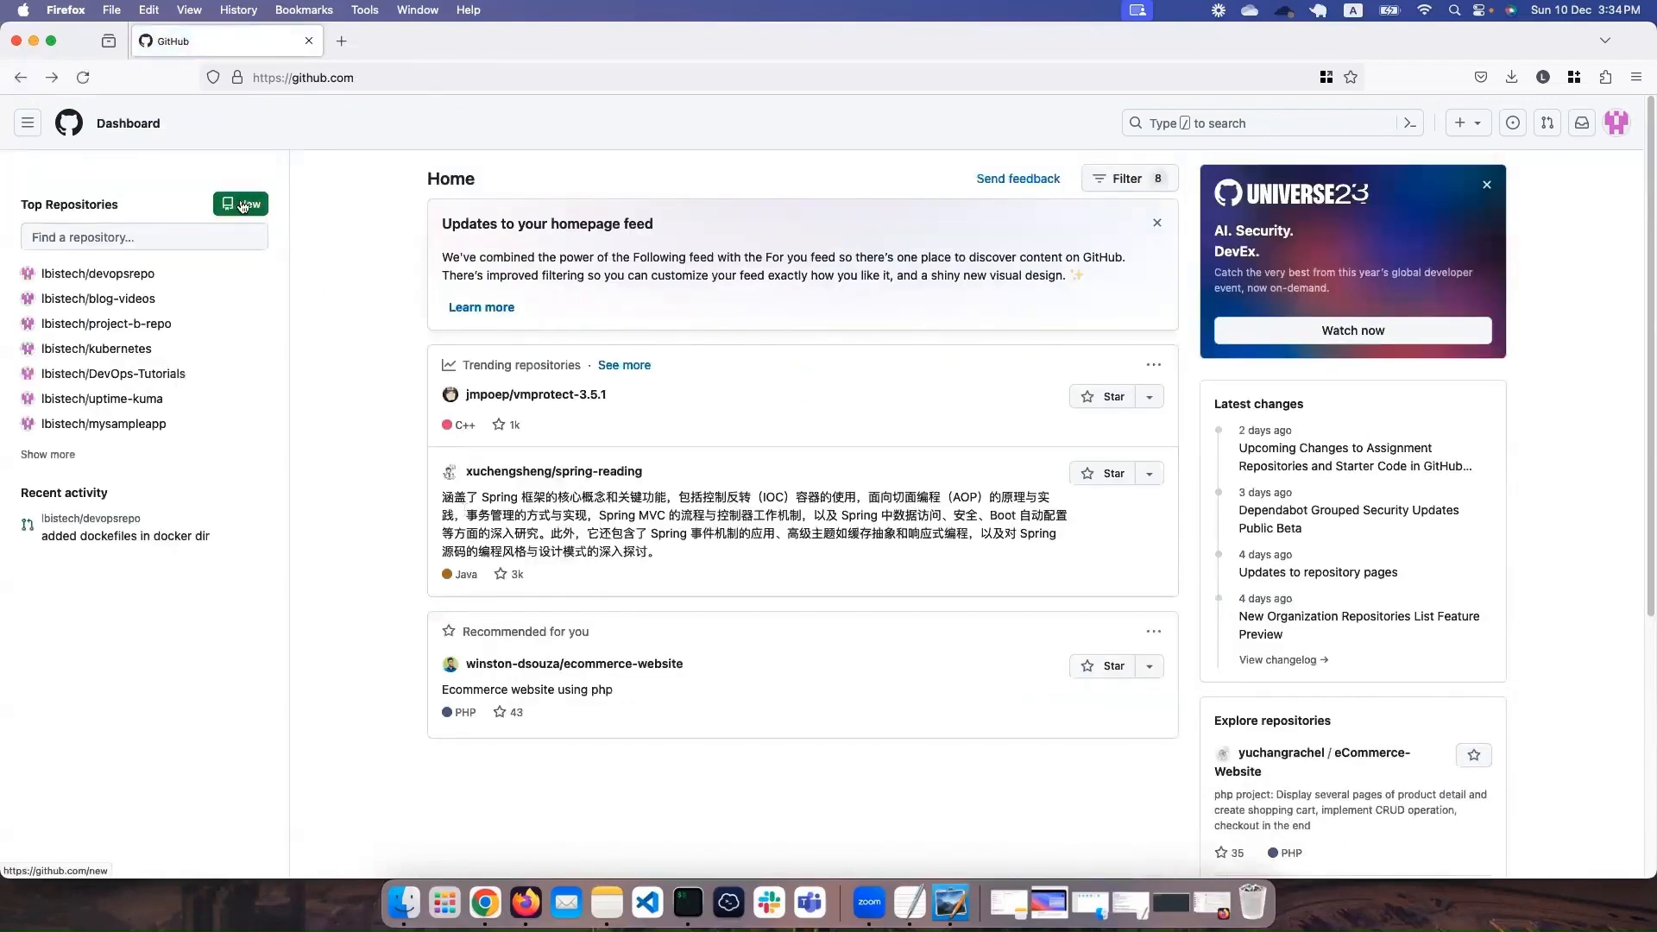
{"action": "left_click", "coordinate": [1616, 123]}
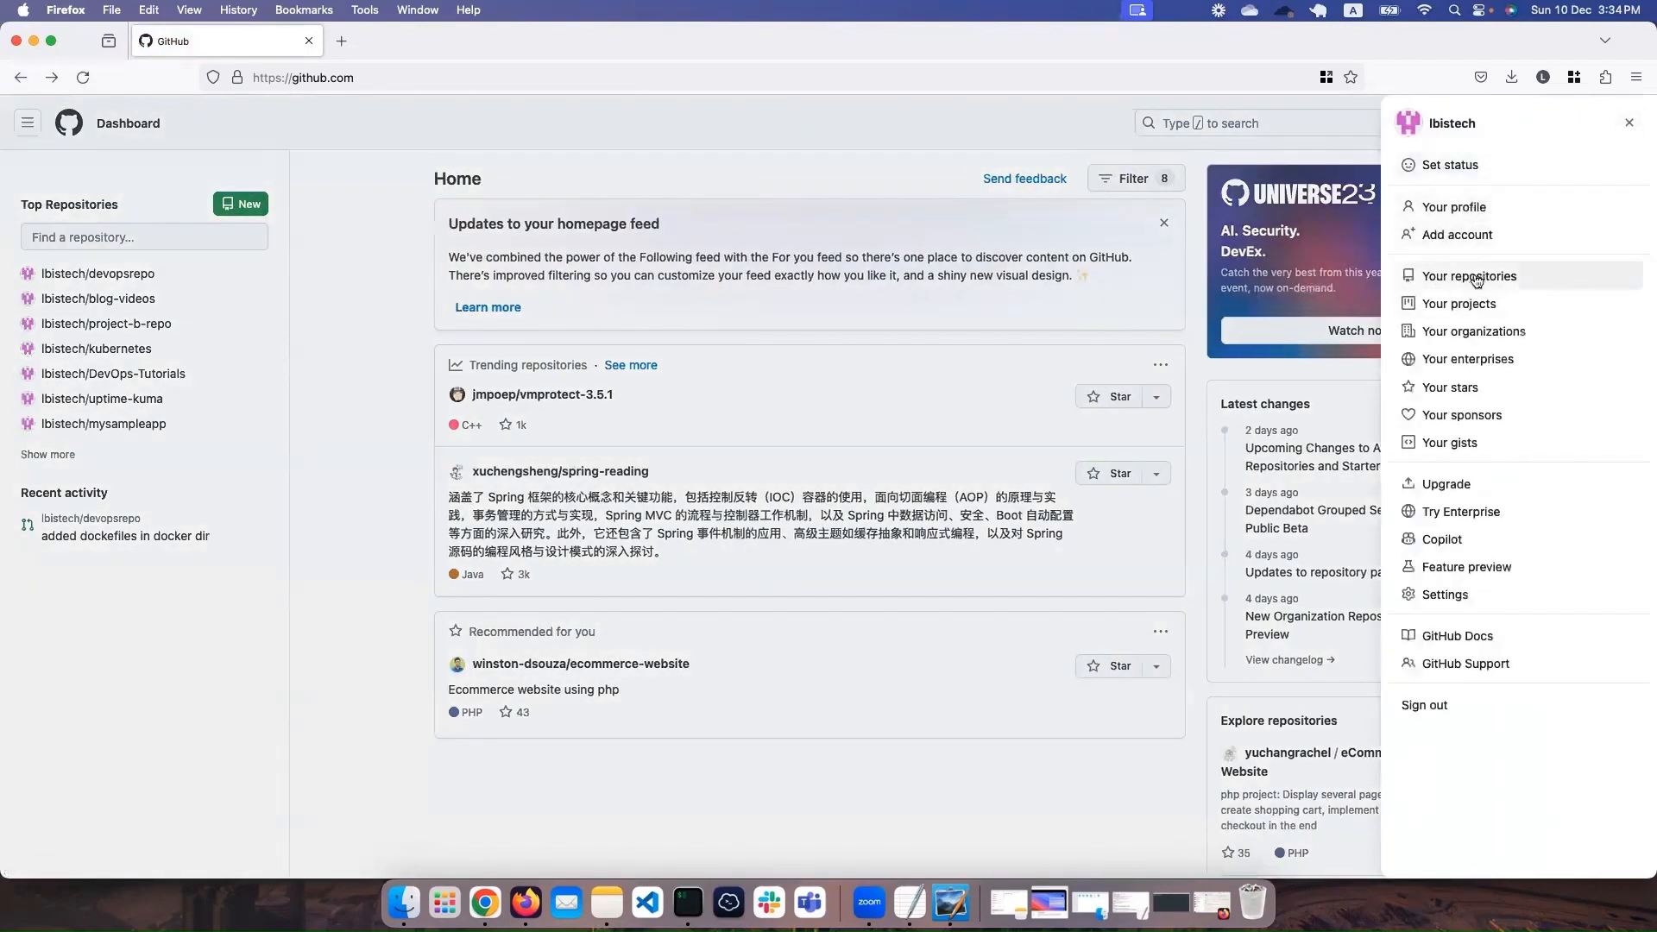
{"action": "left_click", "coordinate": [374, 440]}
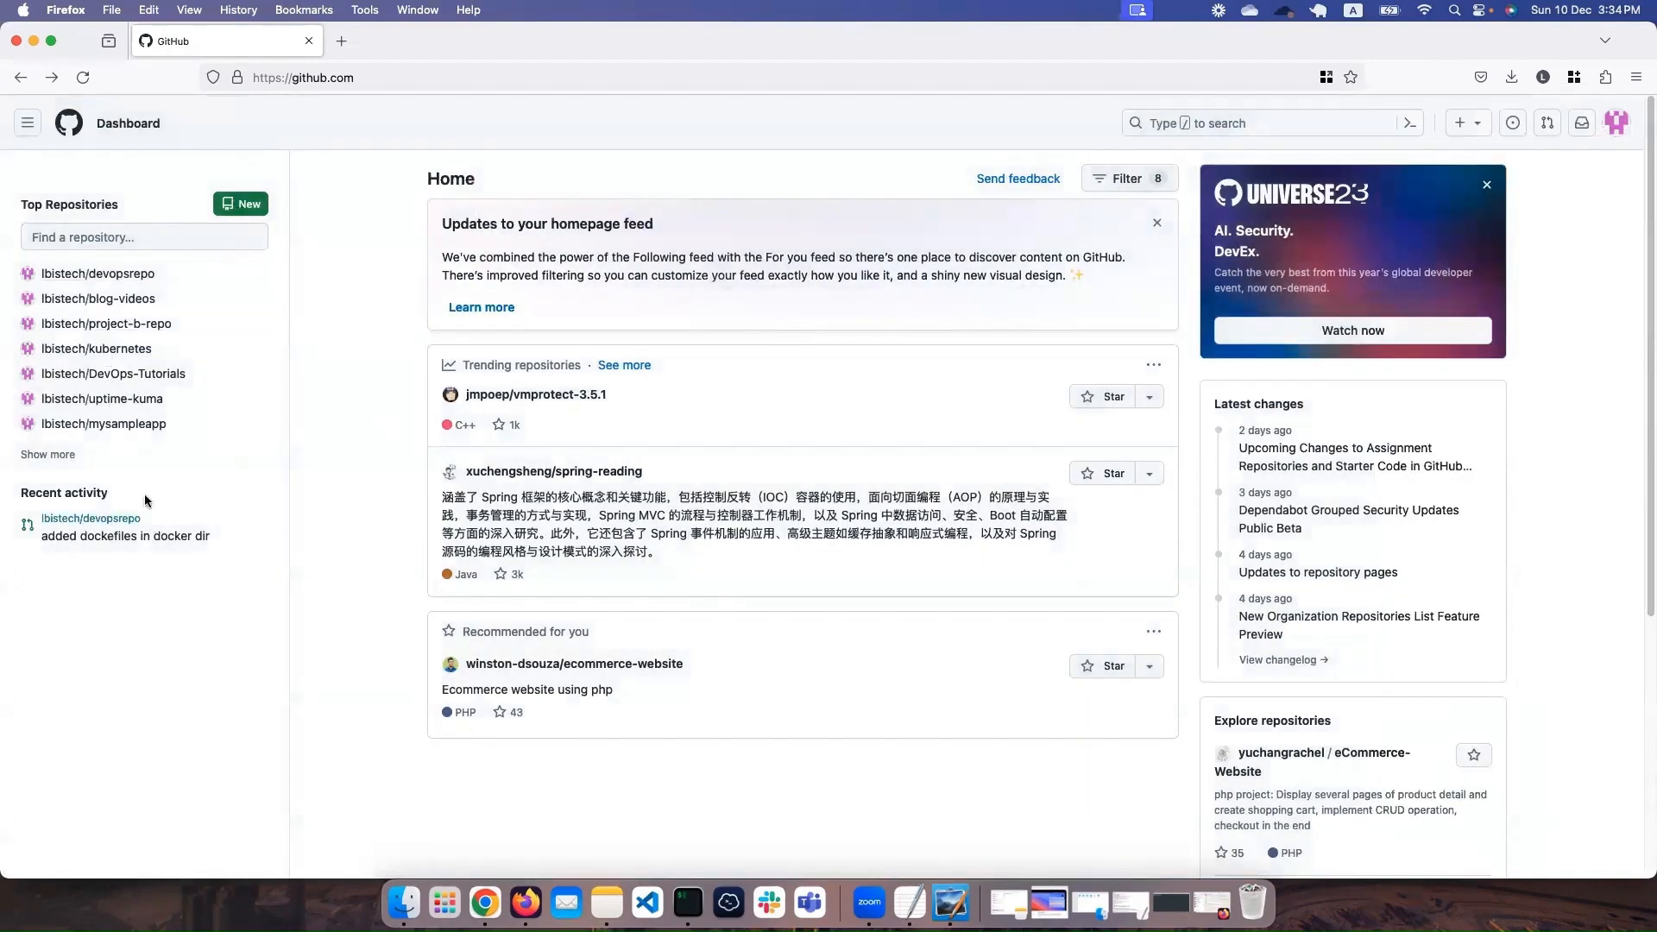
Step: Open the form for creating a new repository and check the signed-in account in the account menu
{"action": "left_click", "coordinate": [245, 217]}
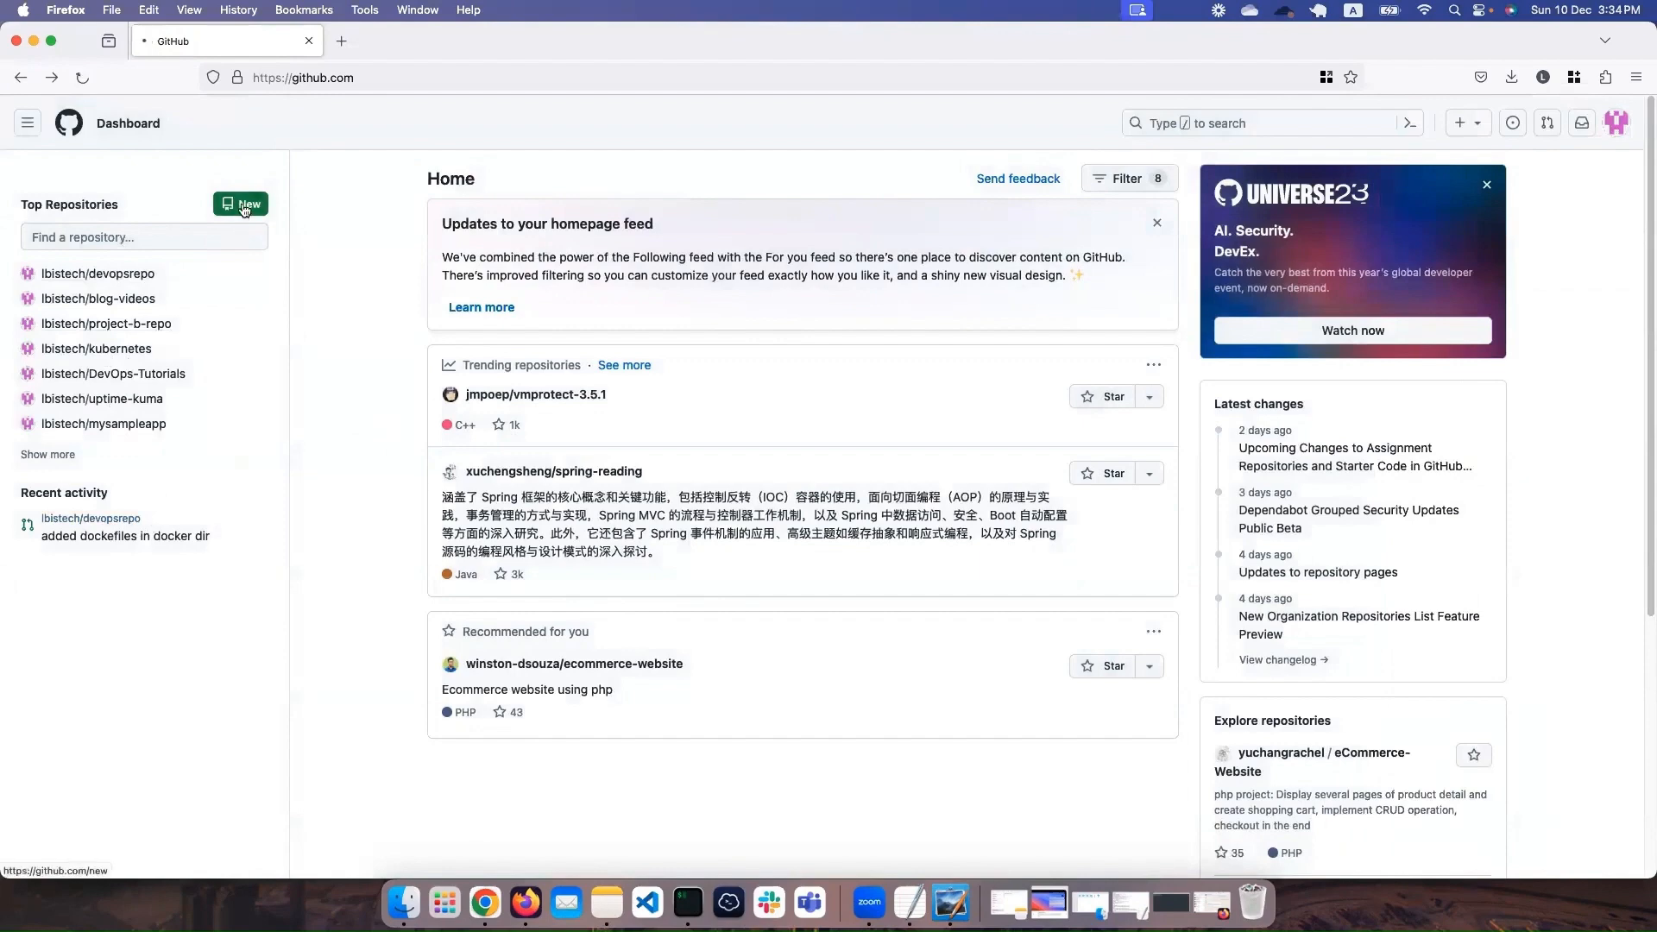
{"action": "left_click", "coordinate": [738, 338]}
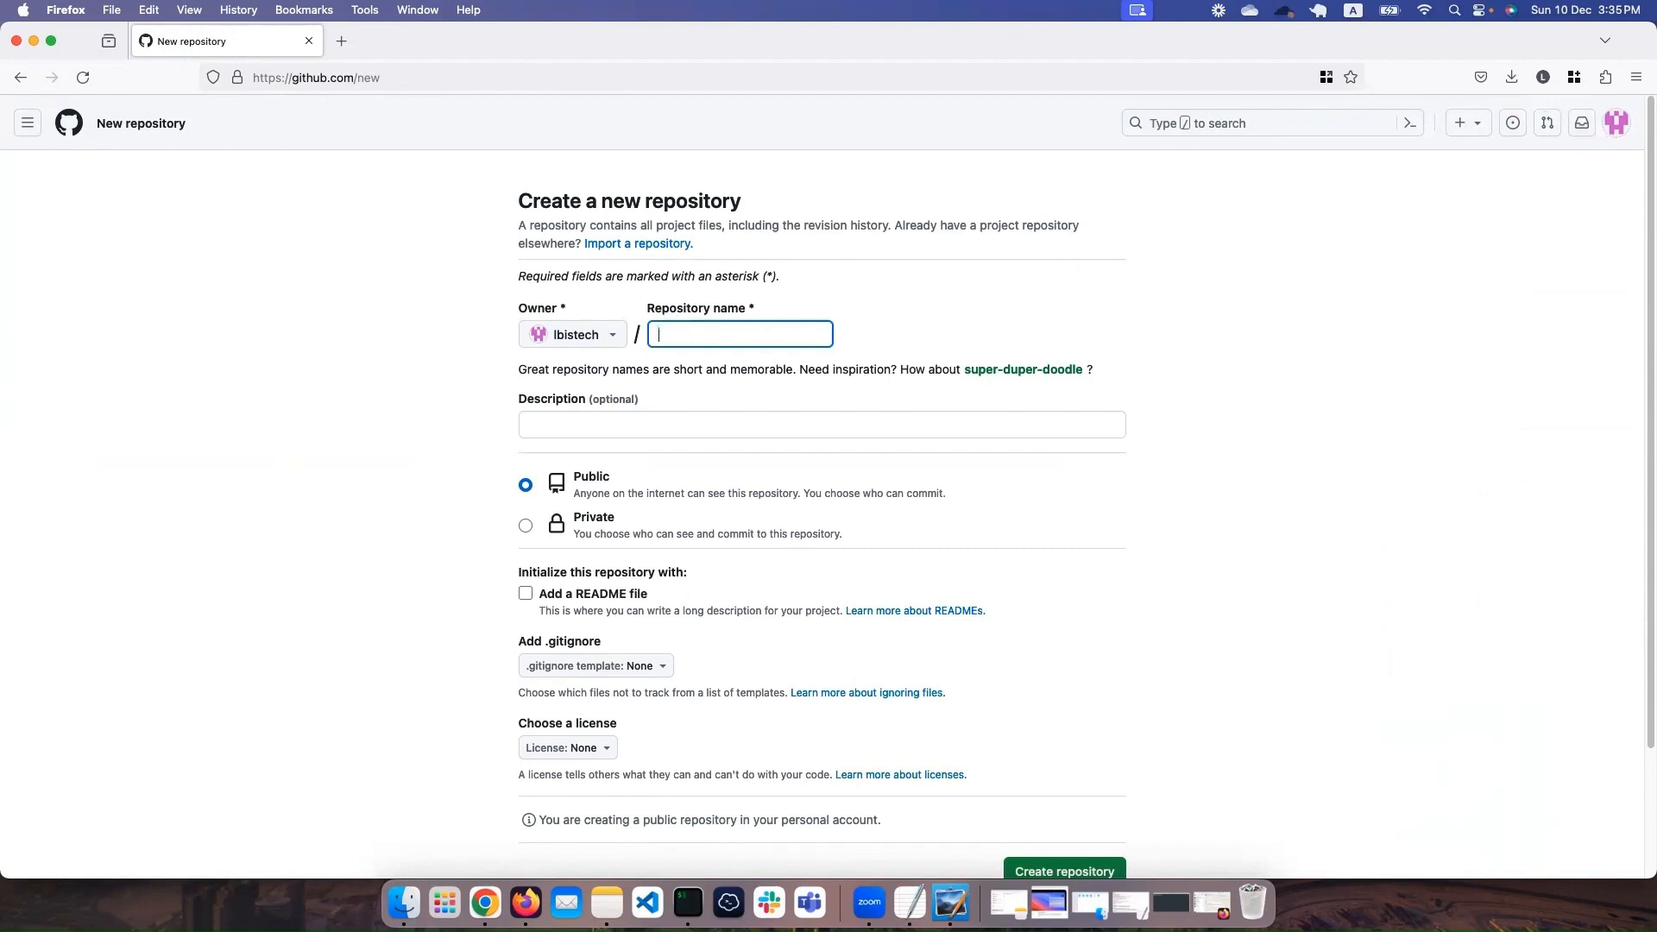
{"action": "key", "text": "super+Tab"}
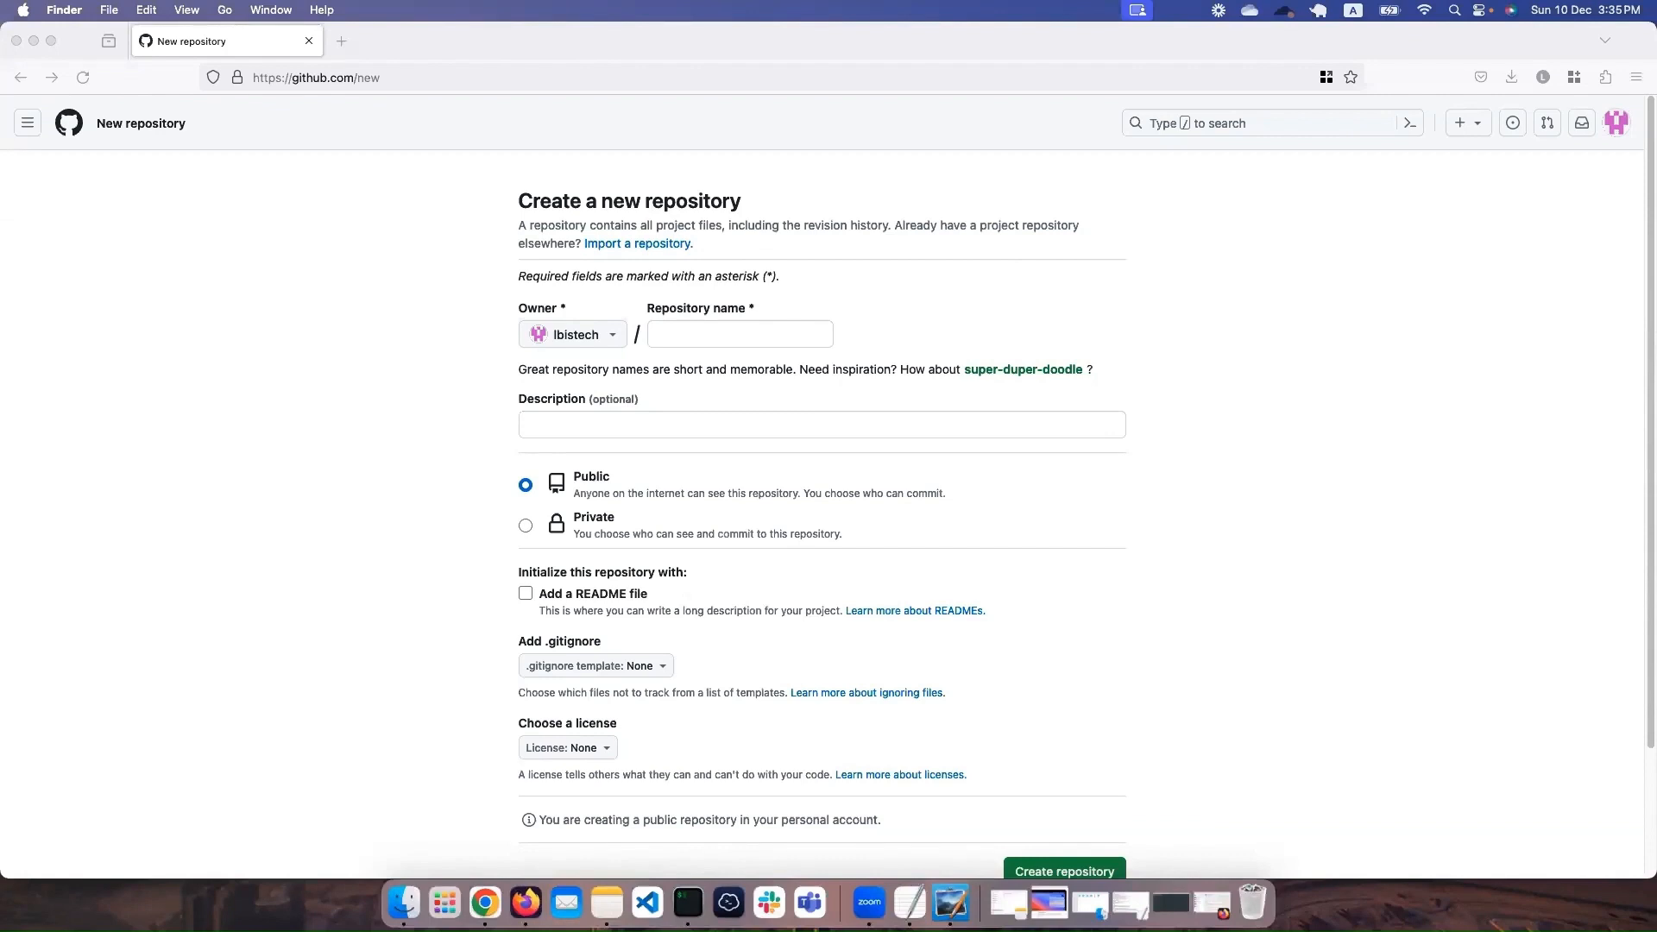
{"action": "left_click", "coordinate": [1616, 125]}
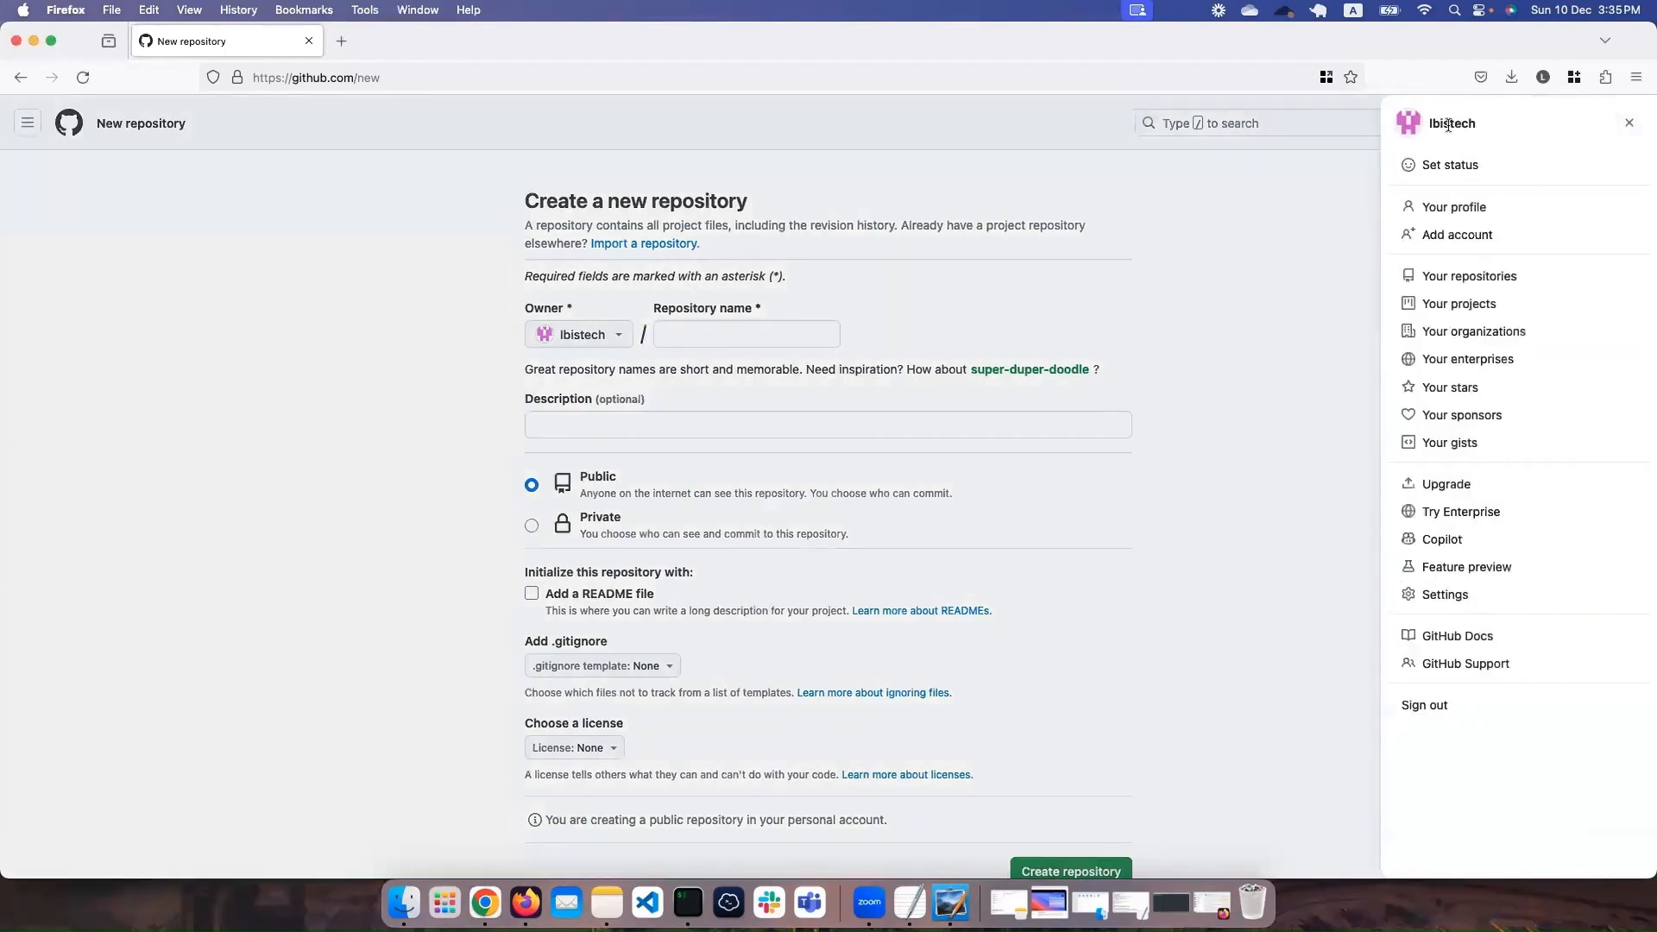
{"action": "left_click", "coordinate": [1292, 290]}
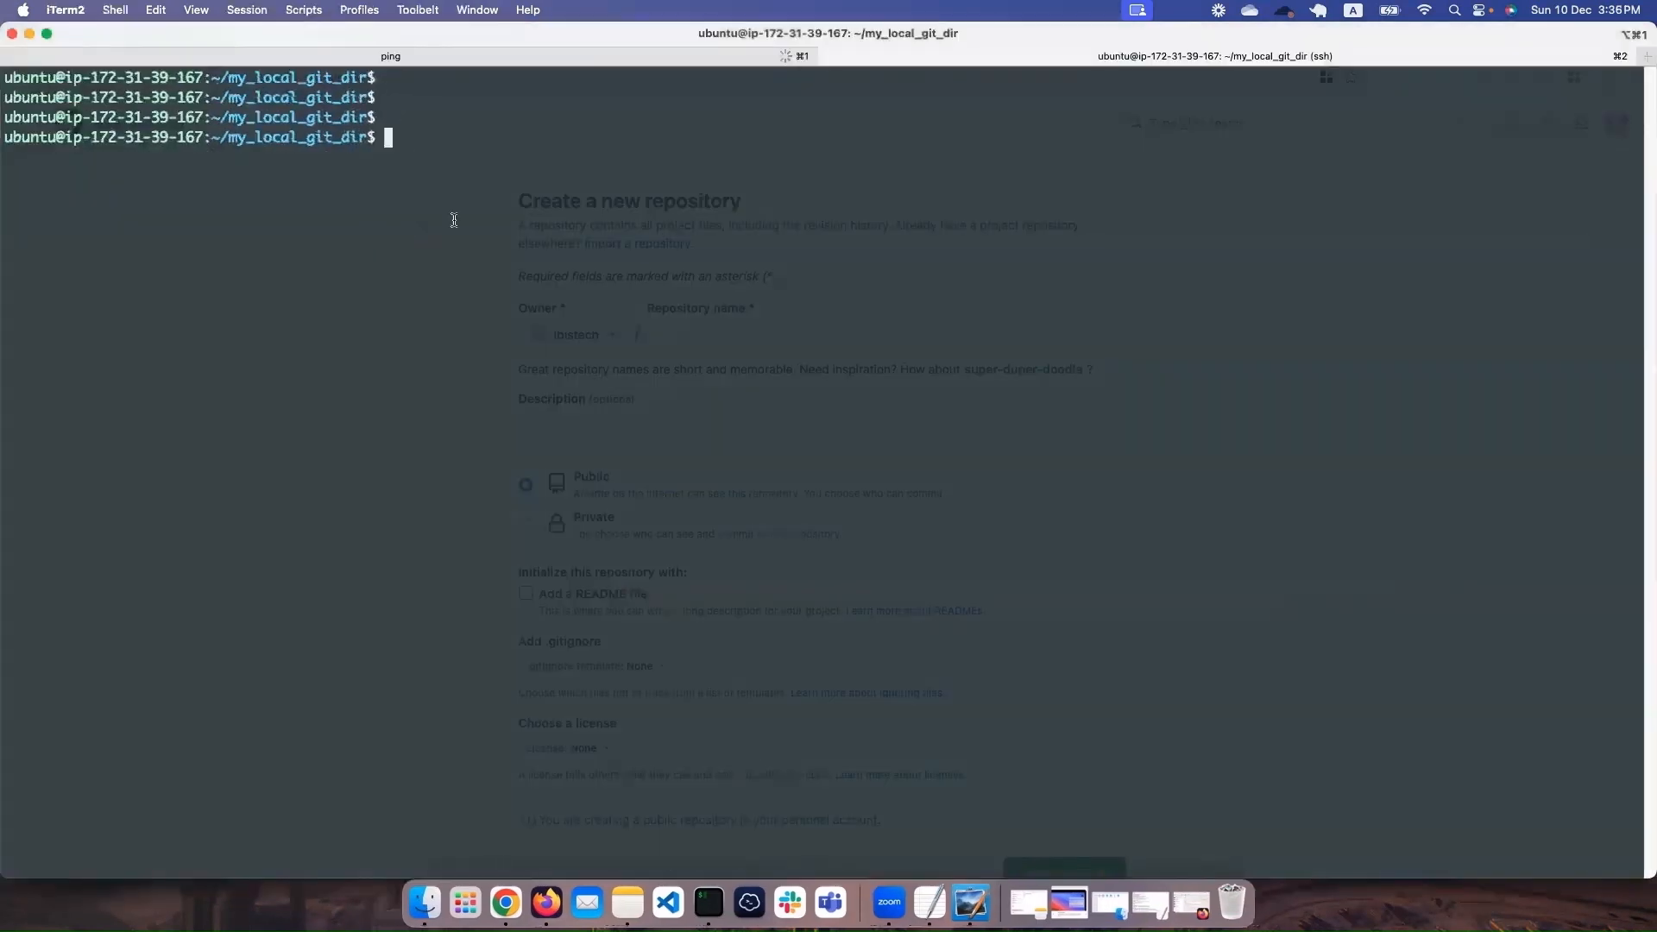
Step: Open a new local shell tab in iTerm2 and clear its screen
{"action": "left_click", "coordinate": [105, 12]}
{"action": "left_click", "coordinate": [125, 74]}
{"action": "key", "text": "Return"}
{"action": "key", "text": "Return"}
{"action": "key", "text": "Return"}
{"action": "type", "text": "clear"}
{"action": "key", "text": "Return"}
{"action": "key", "text": "Return"}
{"action": "key", "text": "Return"}
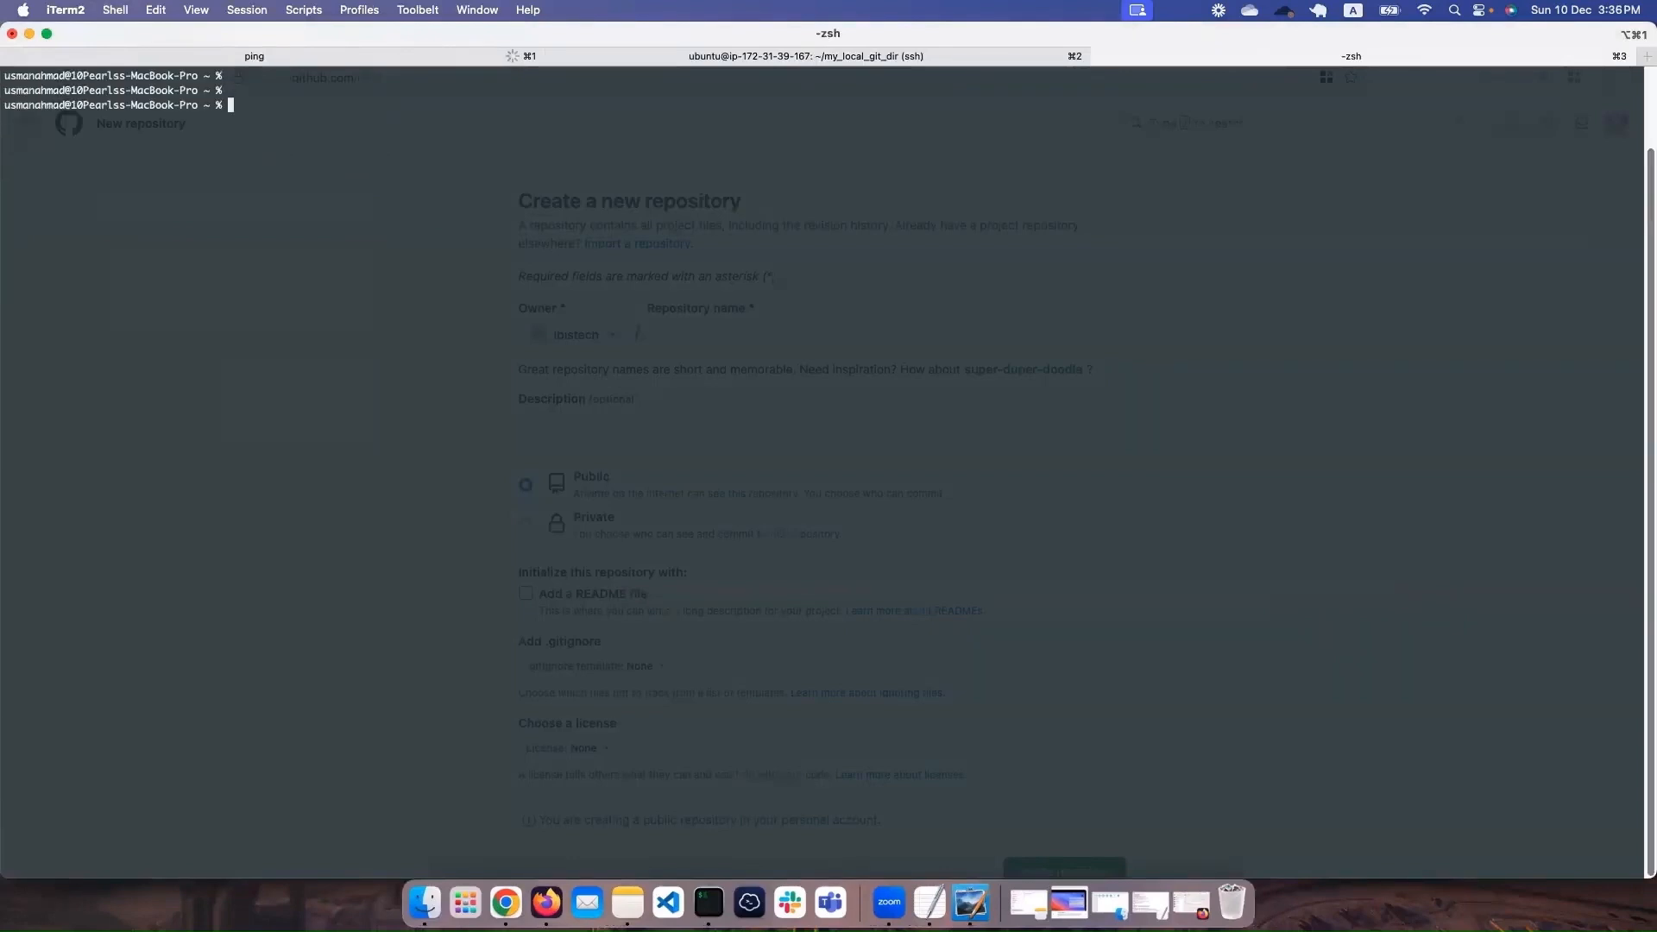
Step: Enlarge the terminal text by four zoom steps and clear the local shell's screen again
{"action": "key", "text": "super+plus"}
{"action": "key", "text": "super+plus"}
{"action": "key", "text": "super+plus"}
{"action": "key", "text": "super+plus"}
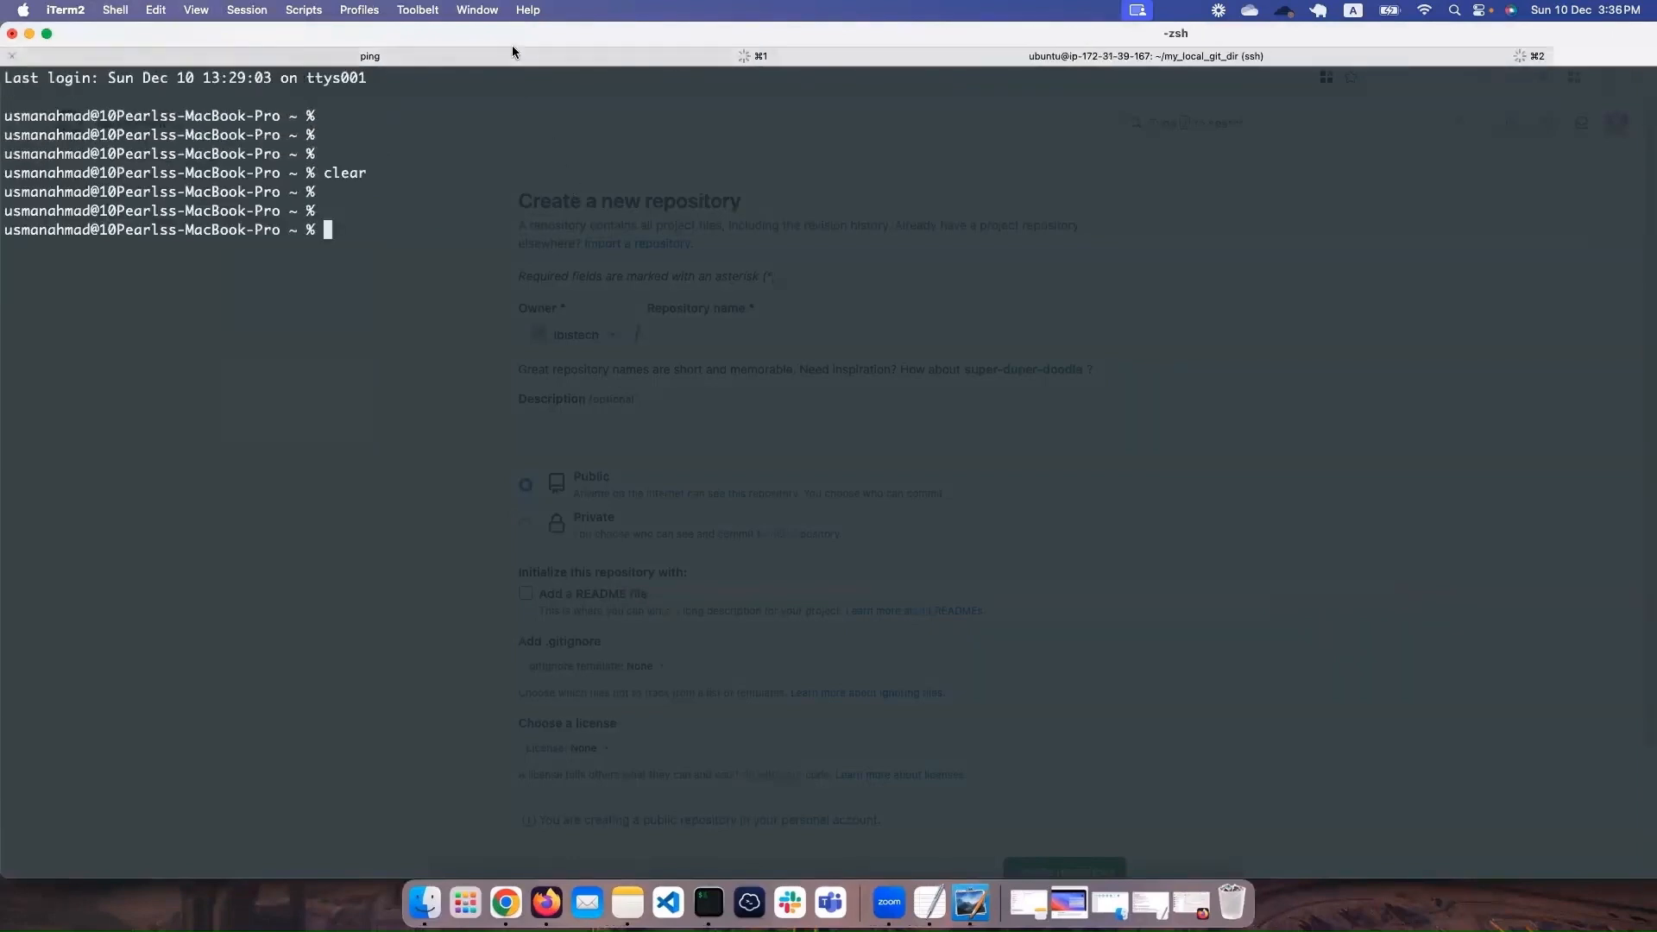
{"action": "key", "text": "super+Tab"}
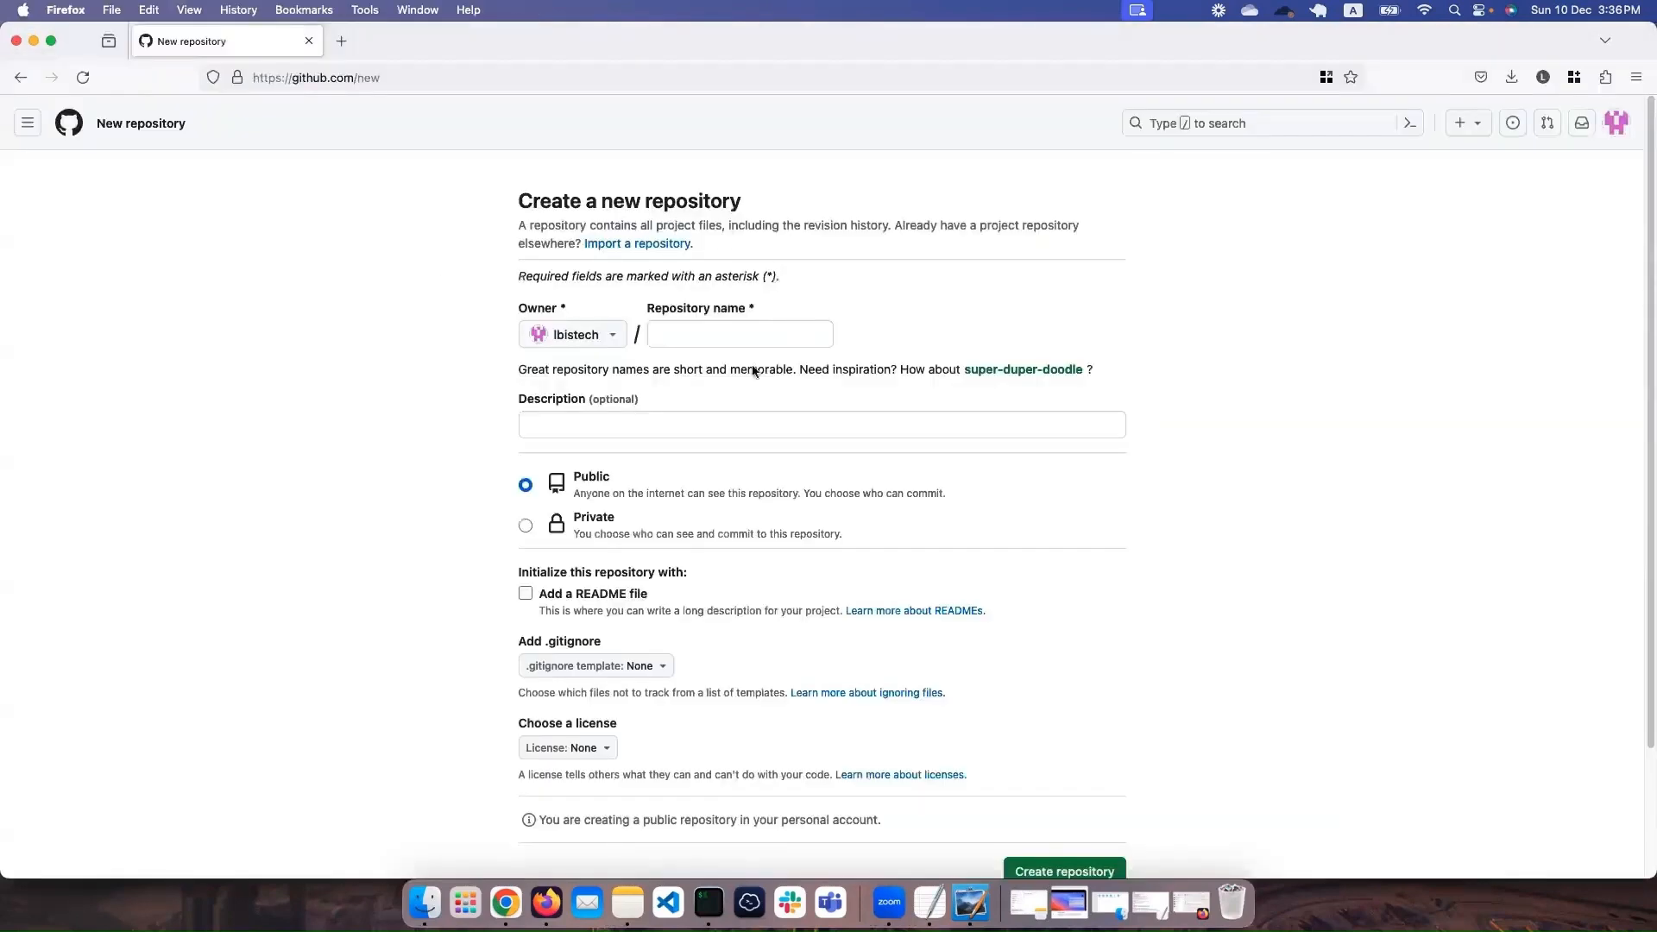
{"action": "key", "text": "super+Tab"}
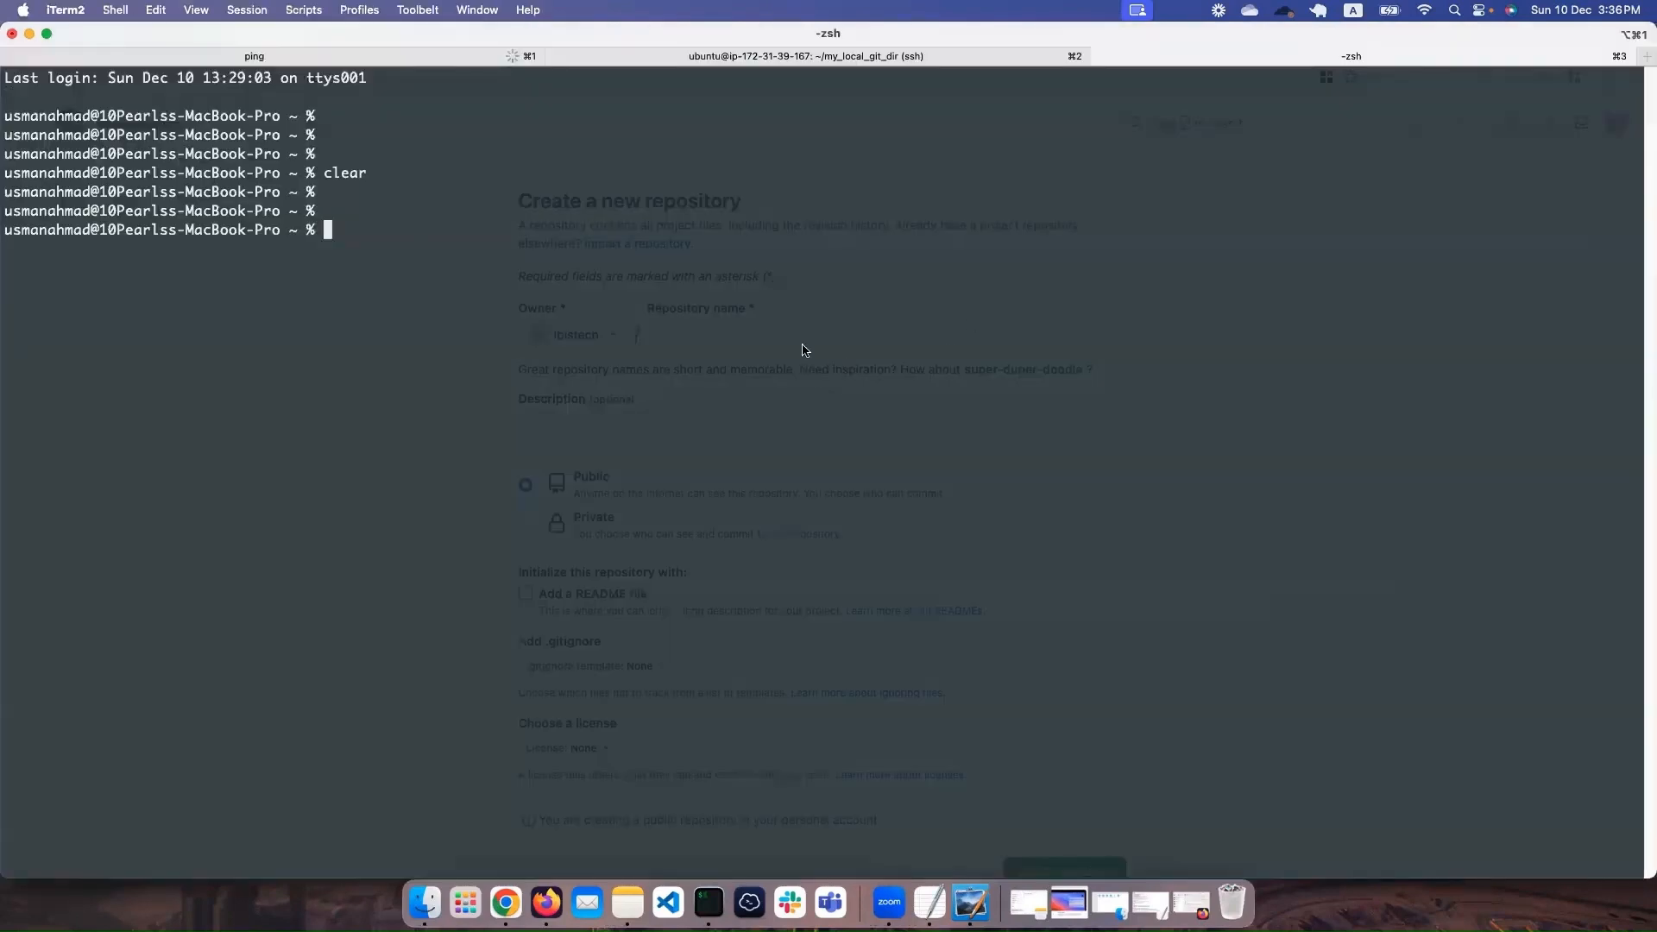
{"action": "type", "text": "clear"}
{"action": "key", "text": "Return"}
{"action": "key", "text": "Return"}
{"action": "key", "text": "Return"}
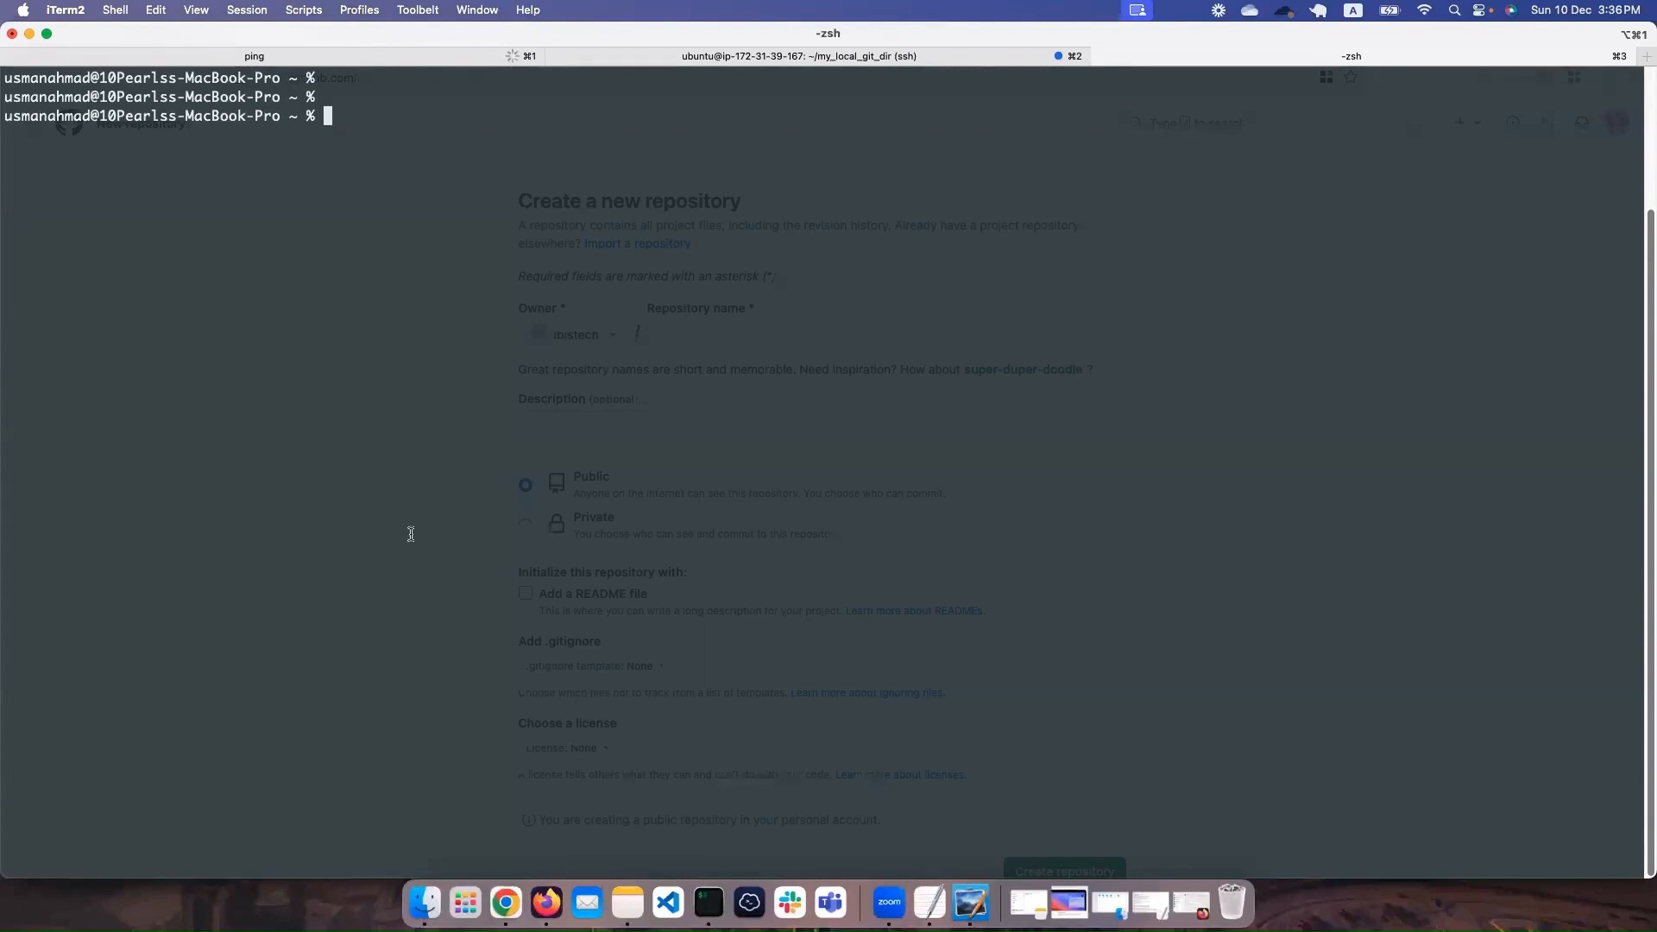
{"action": "type", "text": "git"}
{"action": "key", "text": "BackSpace"}
{"action": "key", "text": "BackSpace"}
{"action": "key", "text": "BackSpace"}
{"action": "key", "text": "BackSpace"}
{"action": "left_click_drag", "start_coordinate": [37, 115], "coordinate": [246, 115]}
{"action": "left_click", "coordinate": [377, 173]}
Step: Switch back to the new repository form in Firefox
{"action": "key", "text": "super+Tab"}
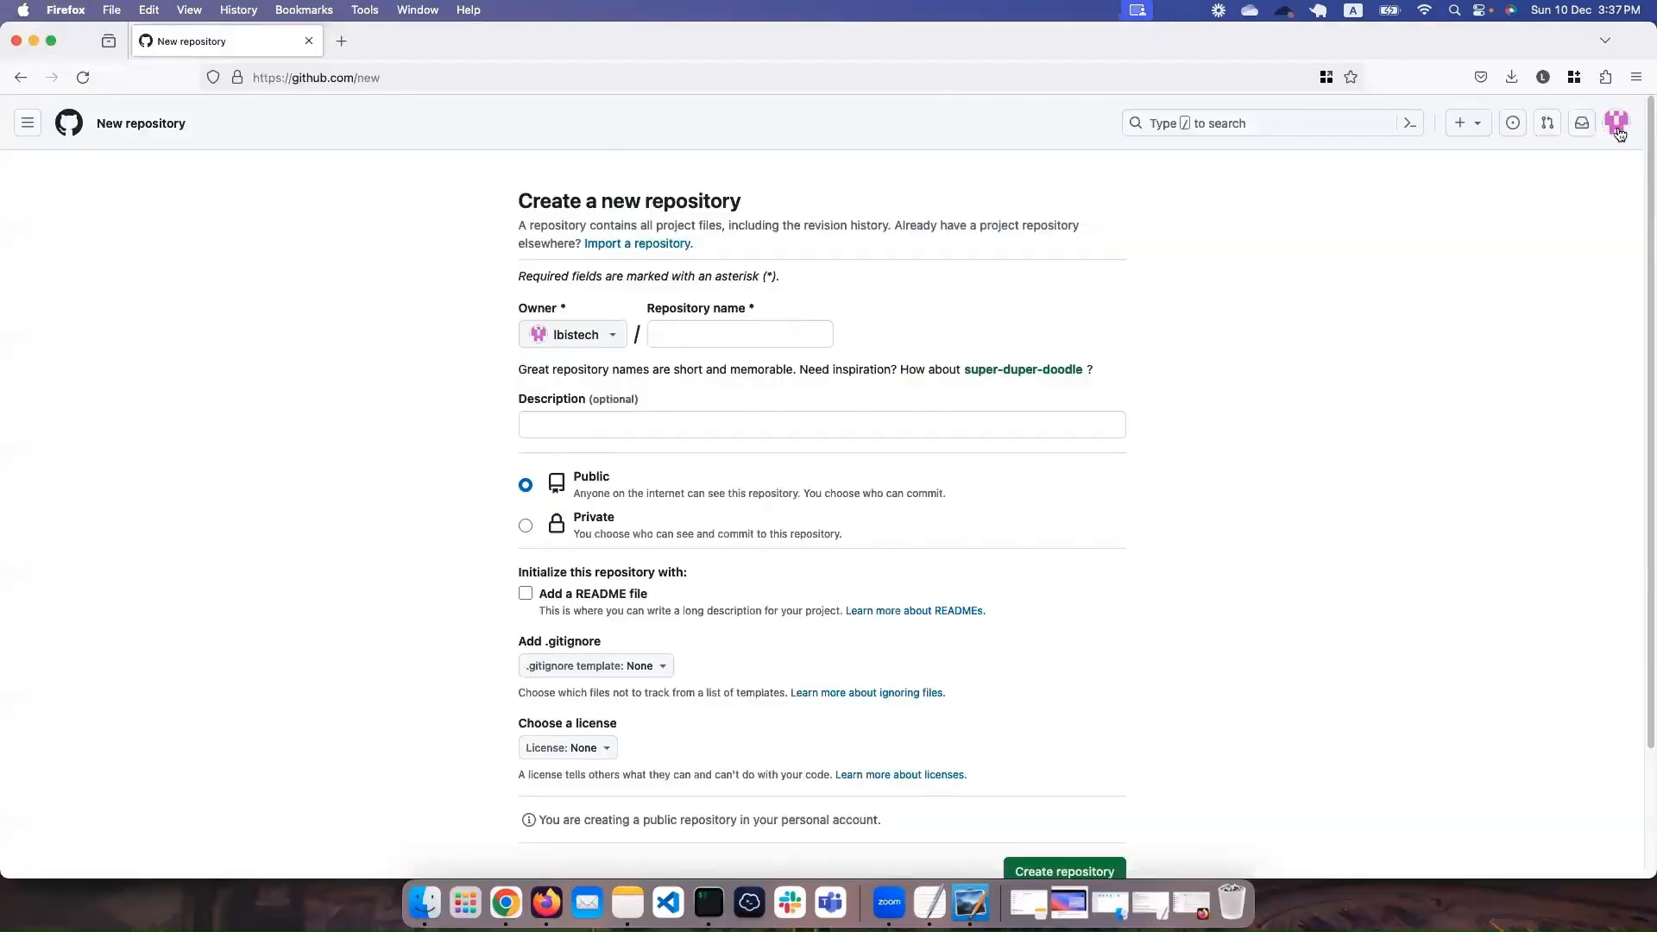
{"action": "key", "text": "super+Tab"}
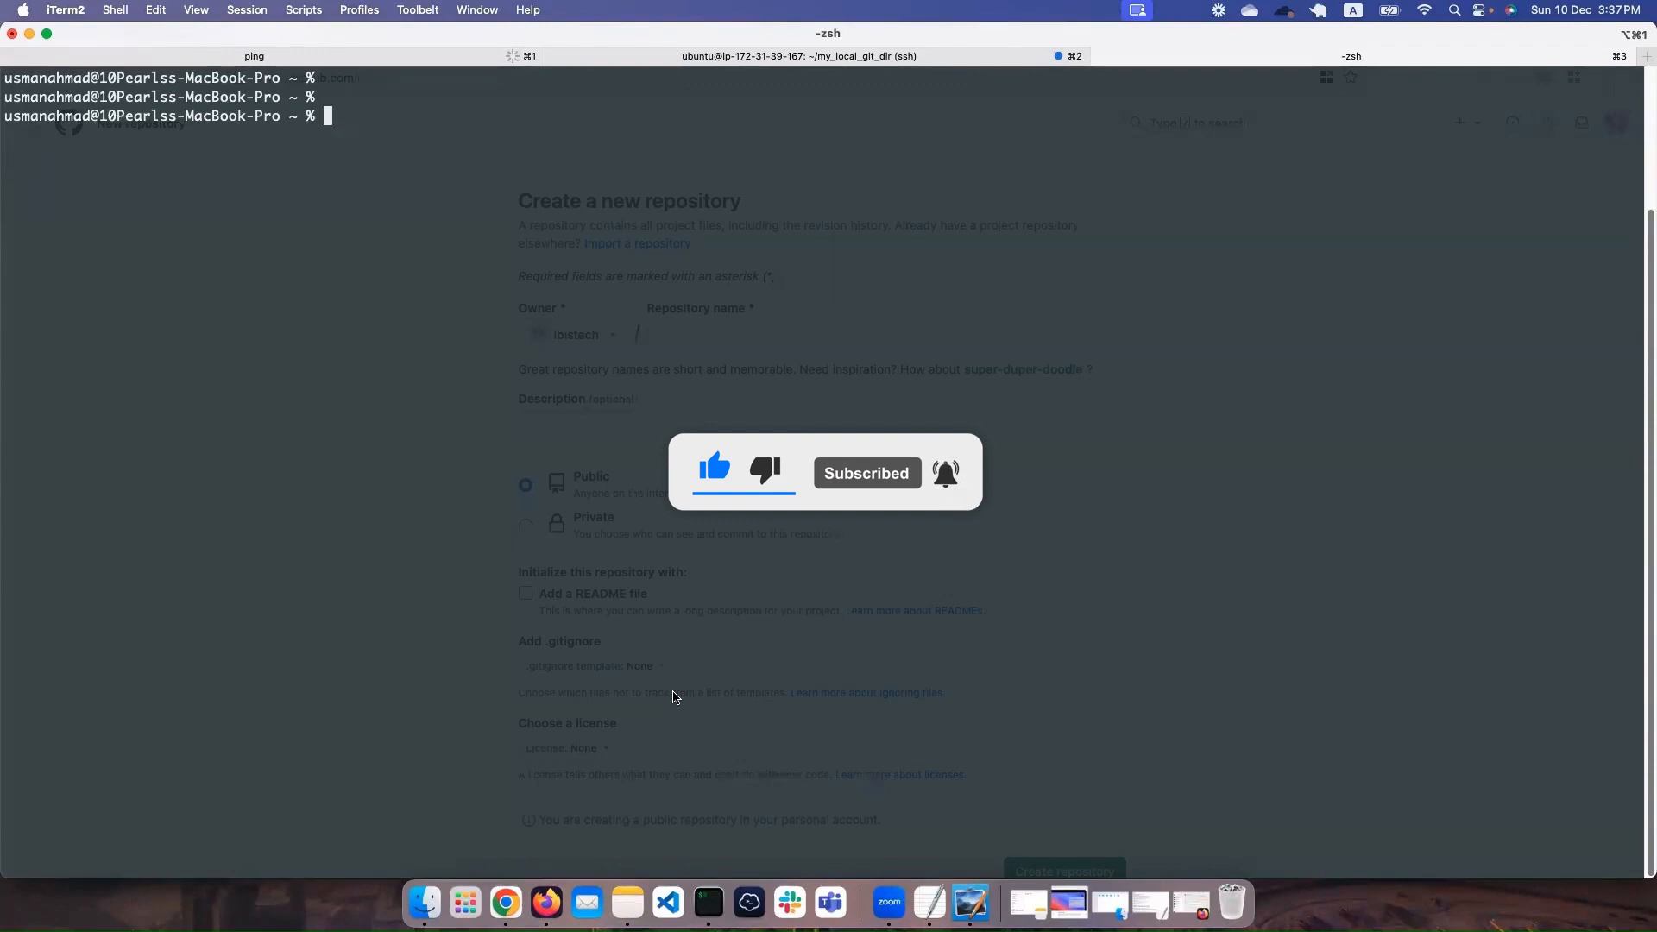
{"action": "key", "text": "super+Tab"}
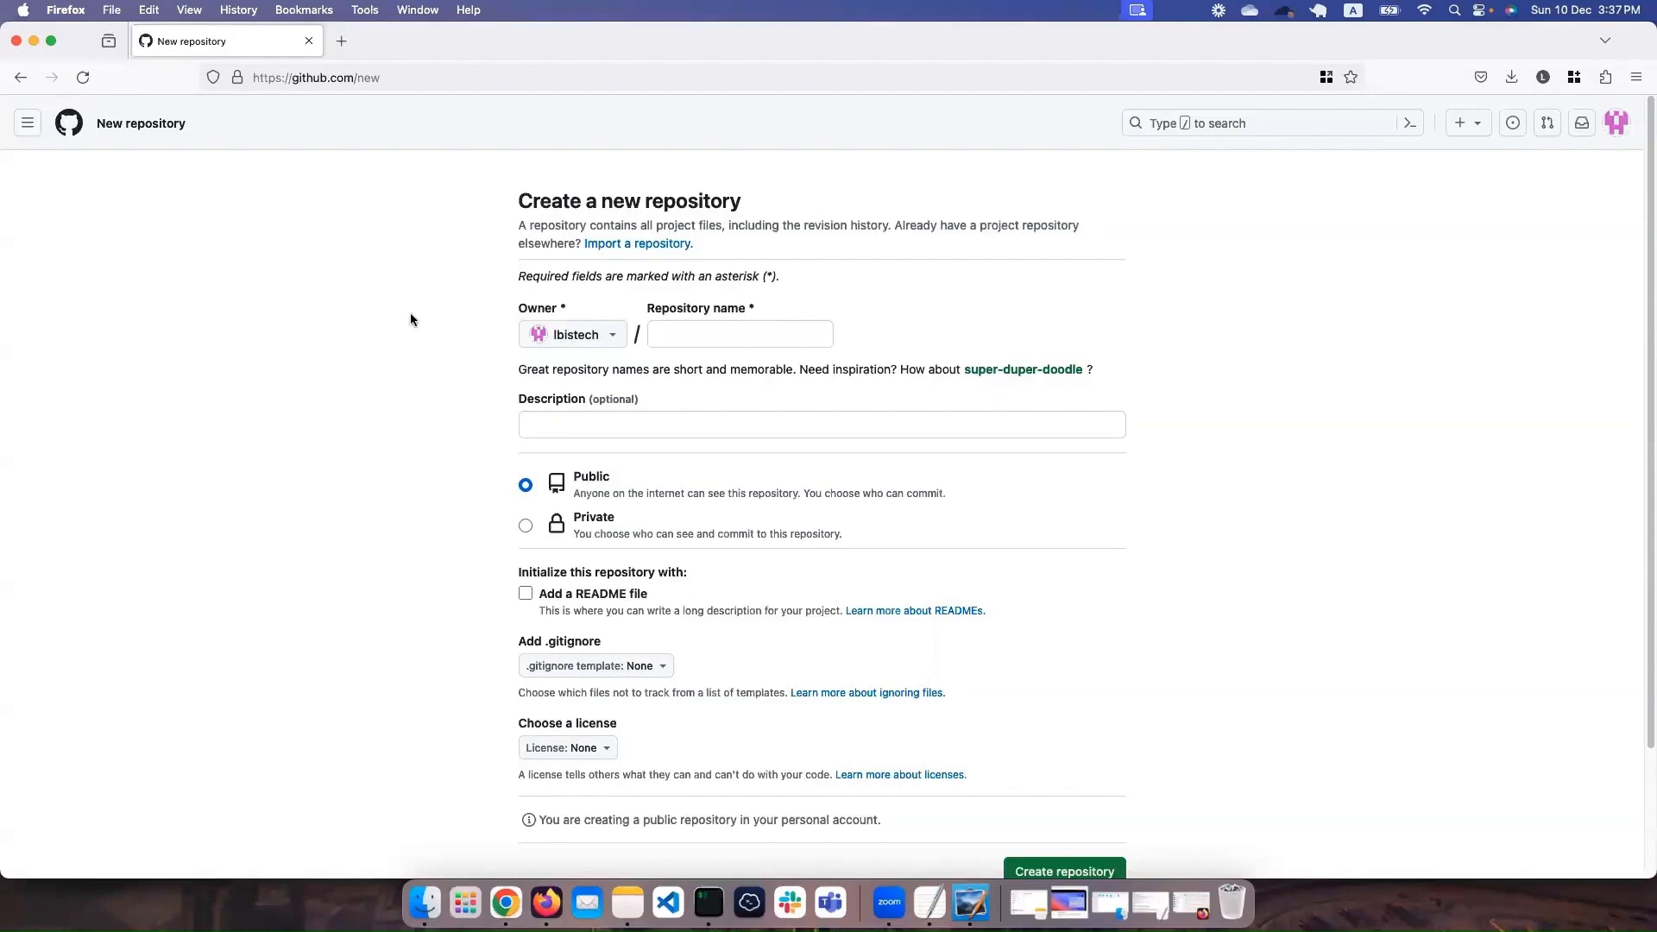
Step: Switch to the GitHub dashboard in Chrome and open the form for creating a new repository
{"action": "key", "text": "super+Tab"}
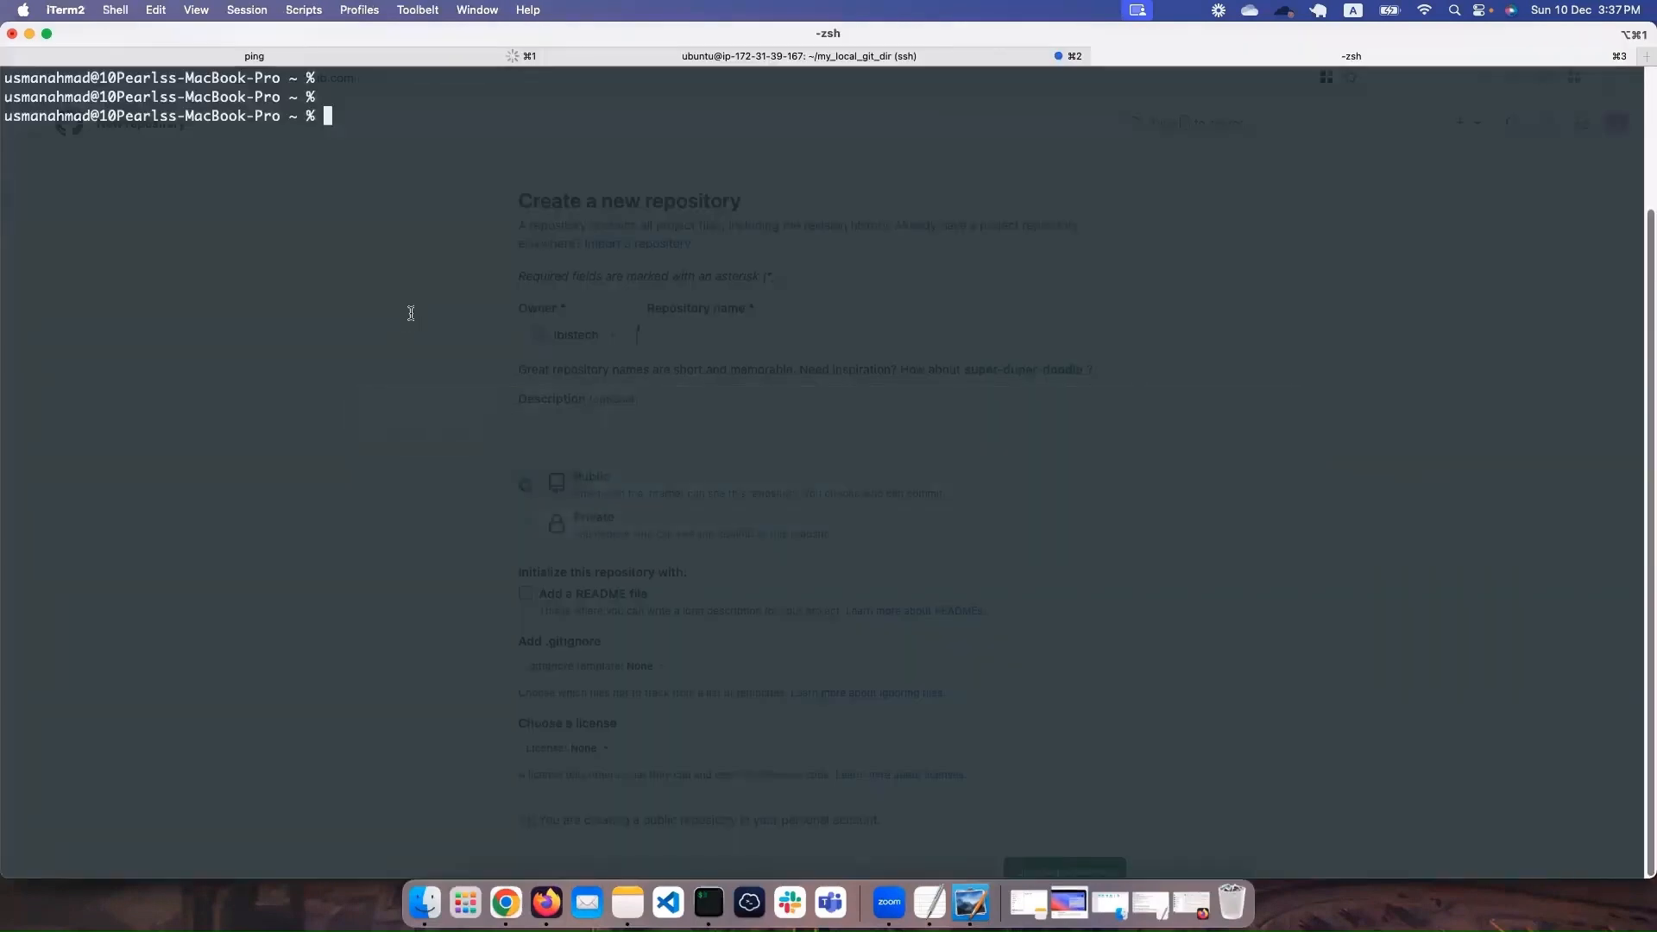
{"action": "key", "text": "super+Tab"}
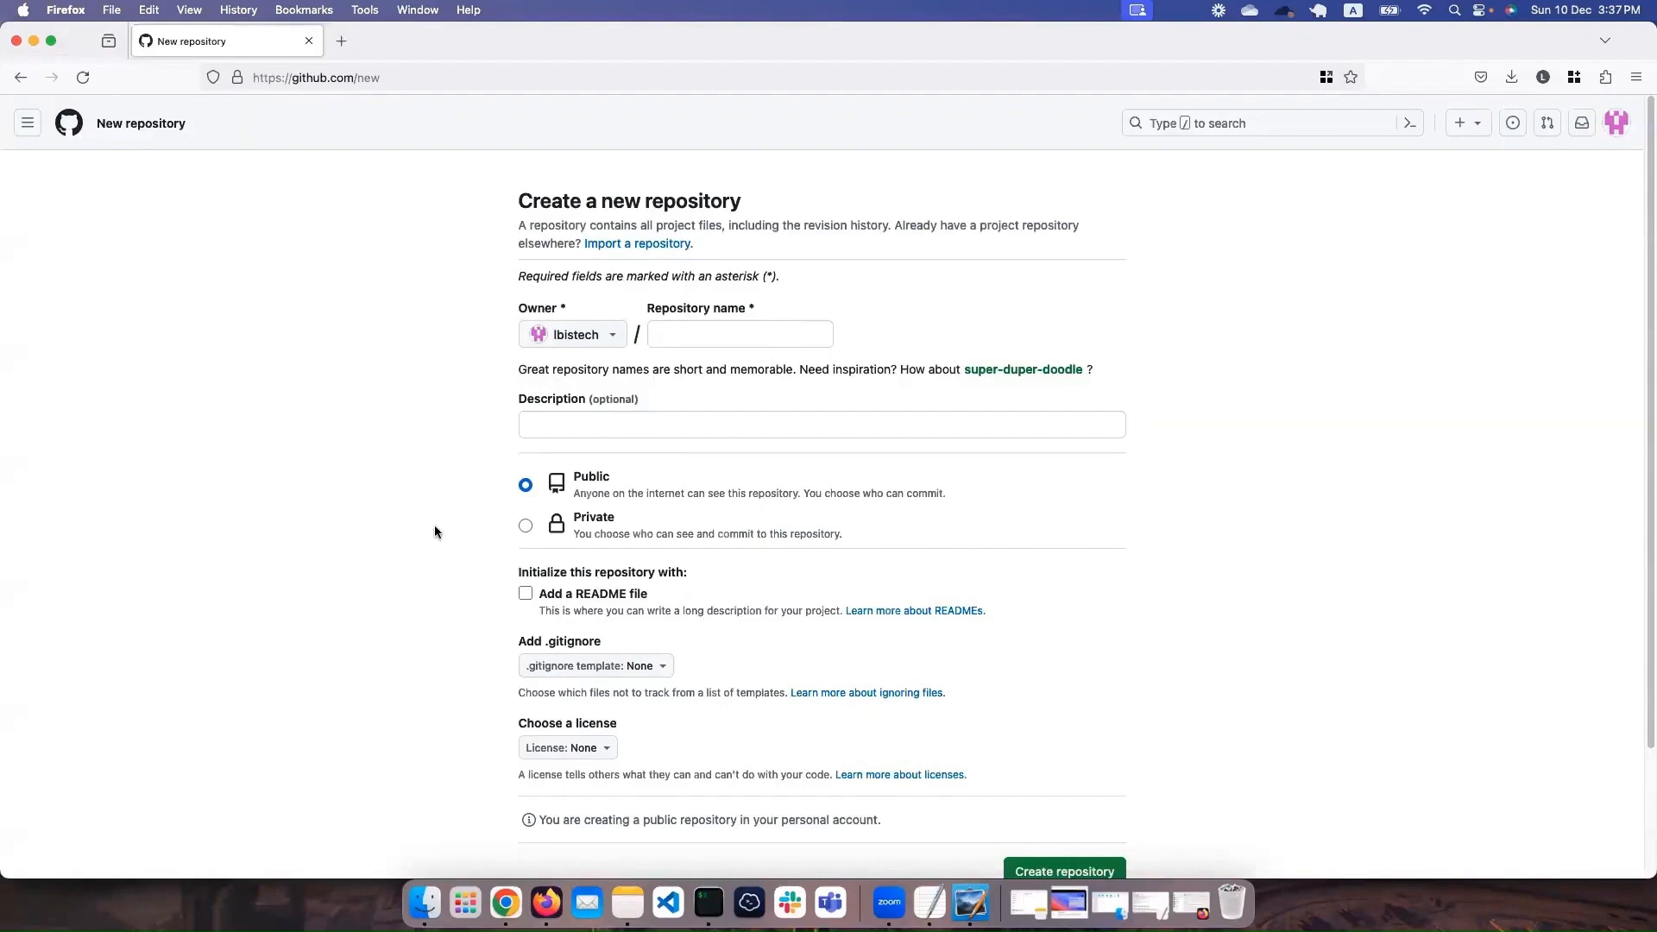
{"action": "key", "text": "super+Tab"}
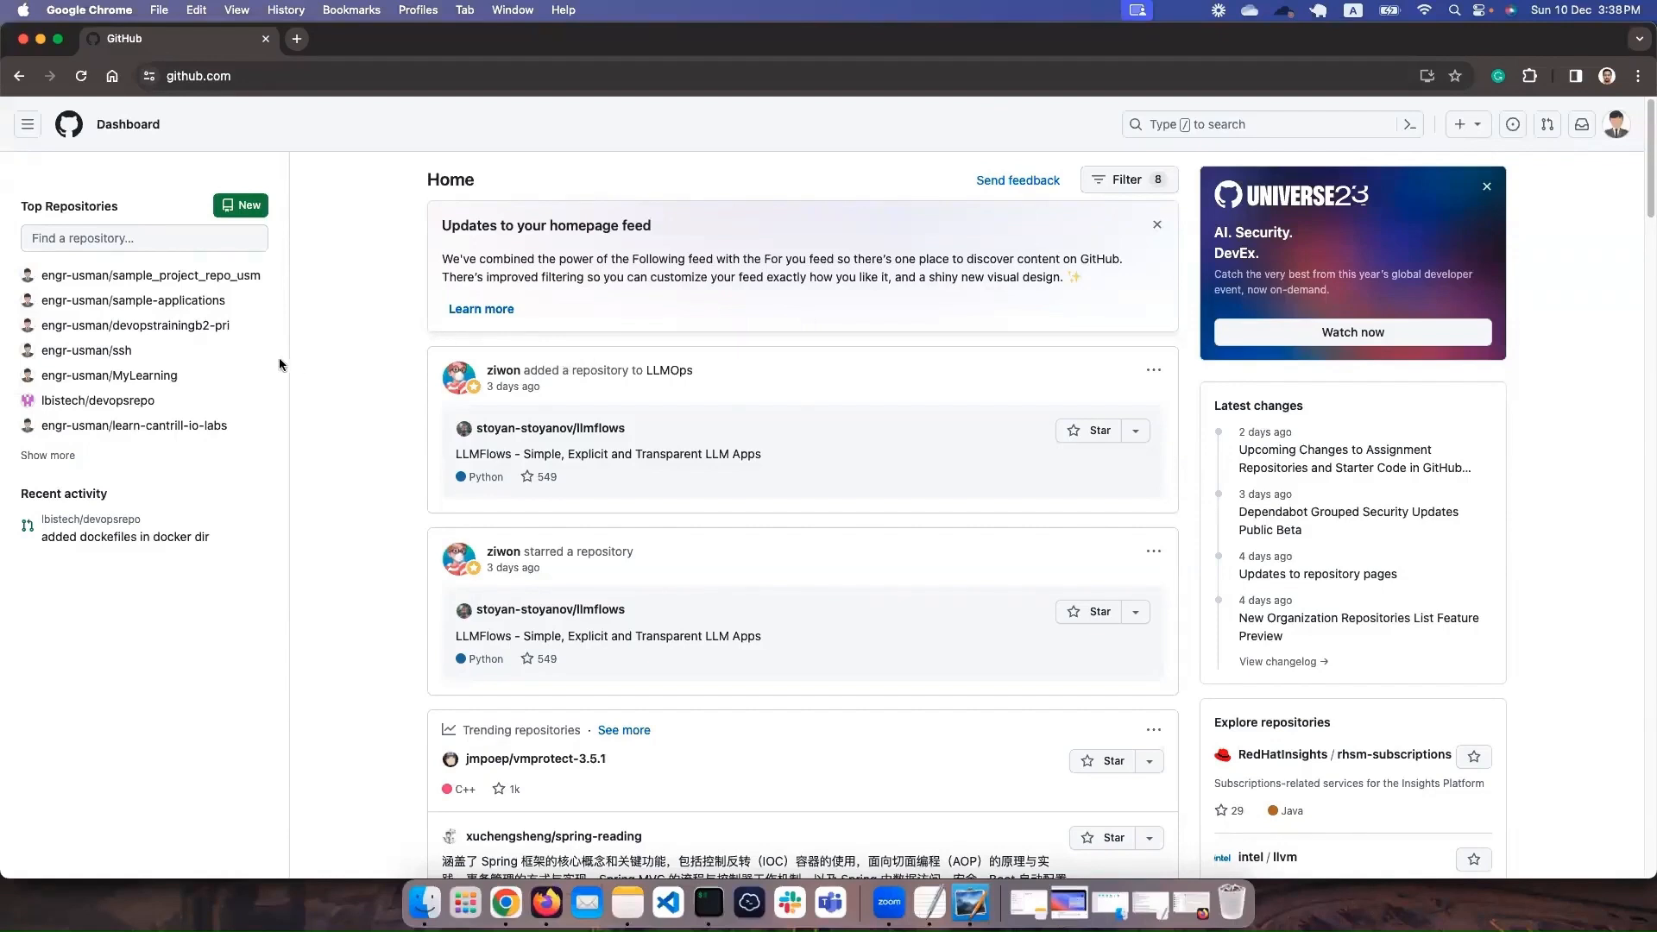
{"action": "left_click", "coordinate": [241, 207]}
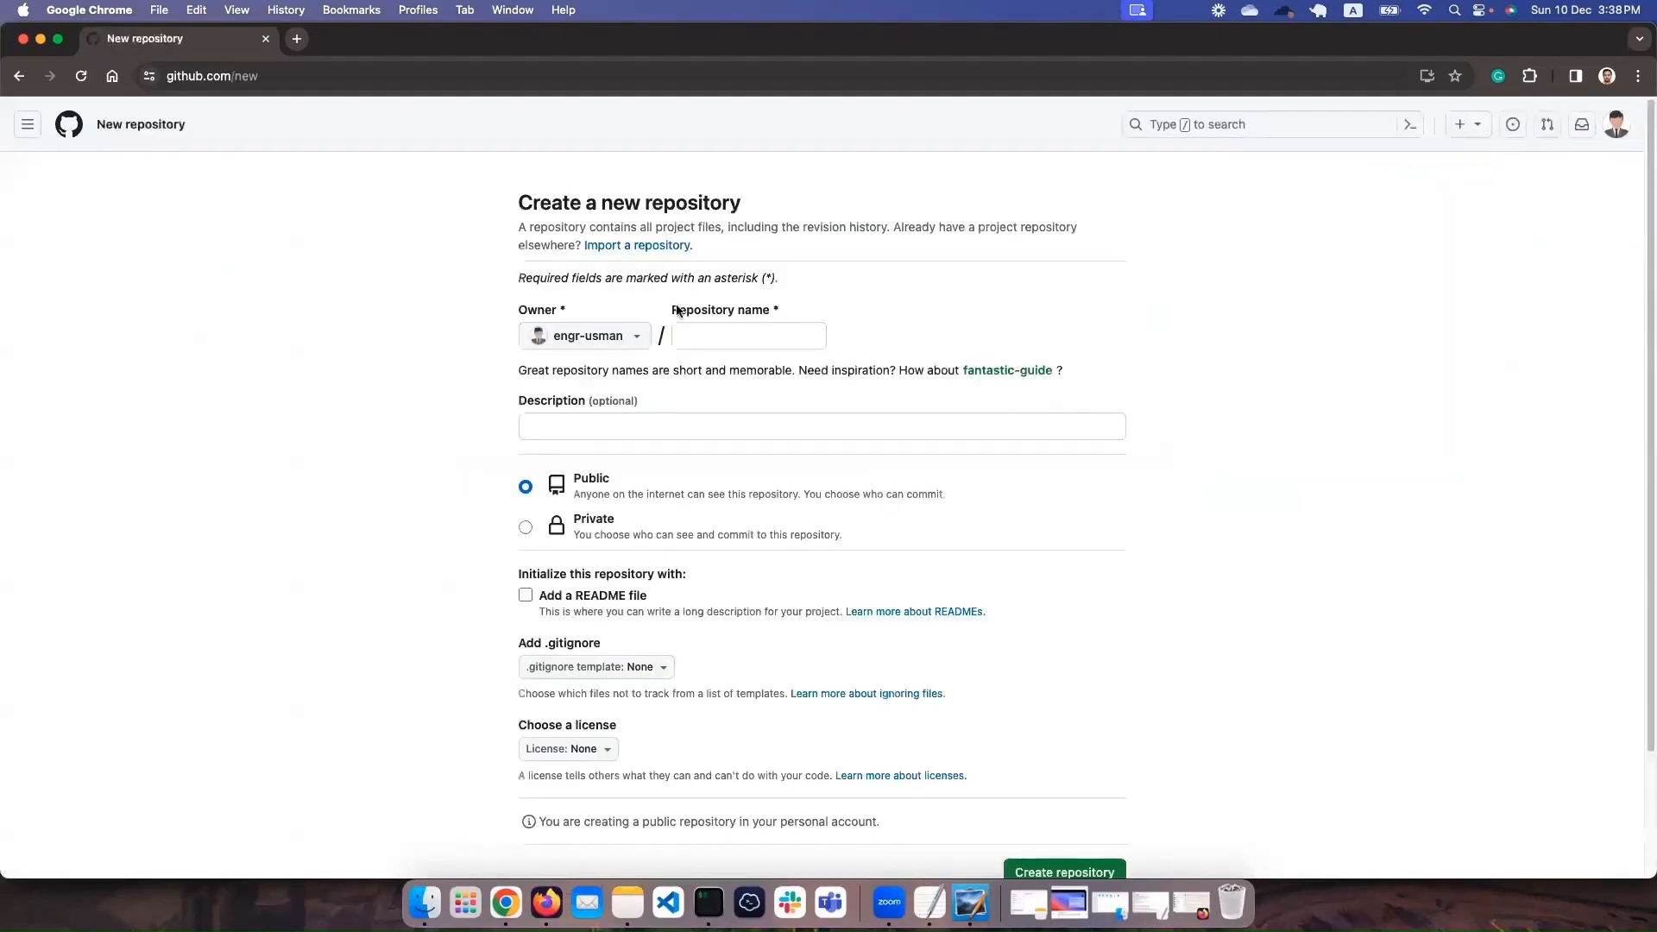
Step: Name the new repository testing-repository
{"action": "left_click", "coordinate": [716, 333]}
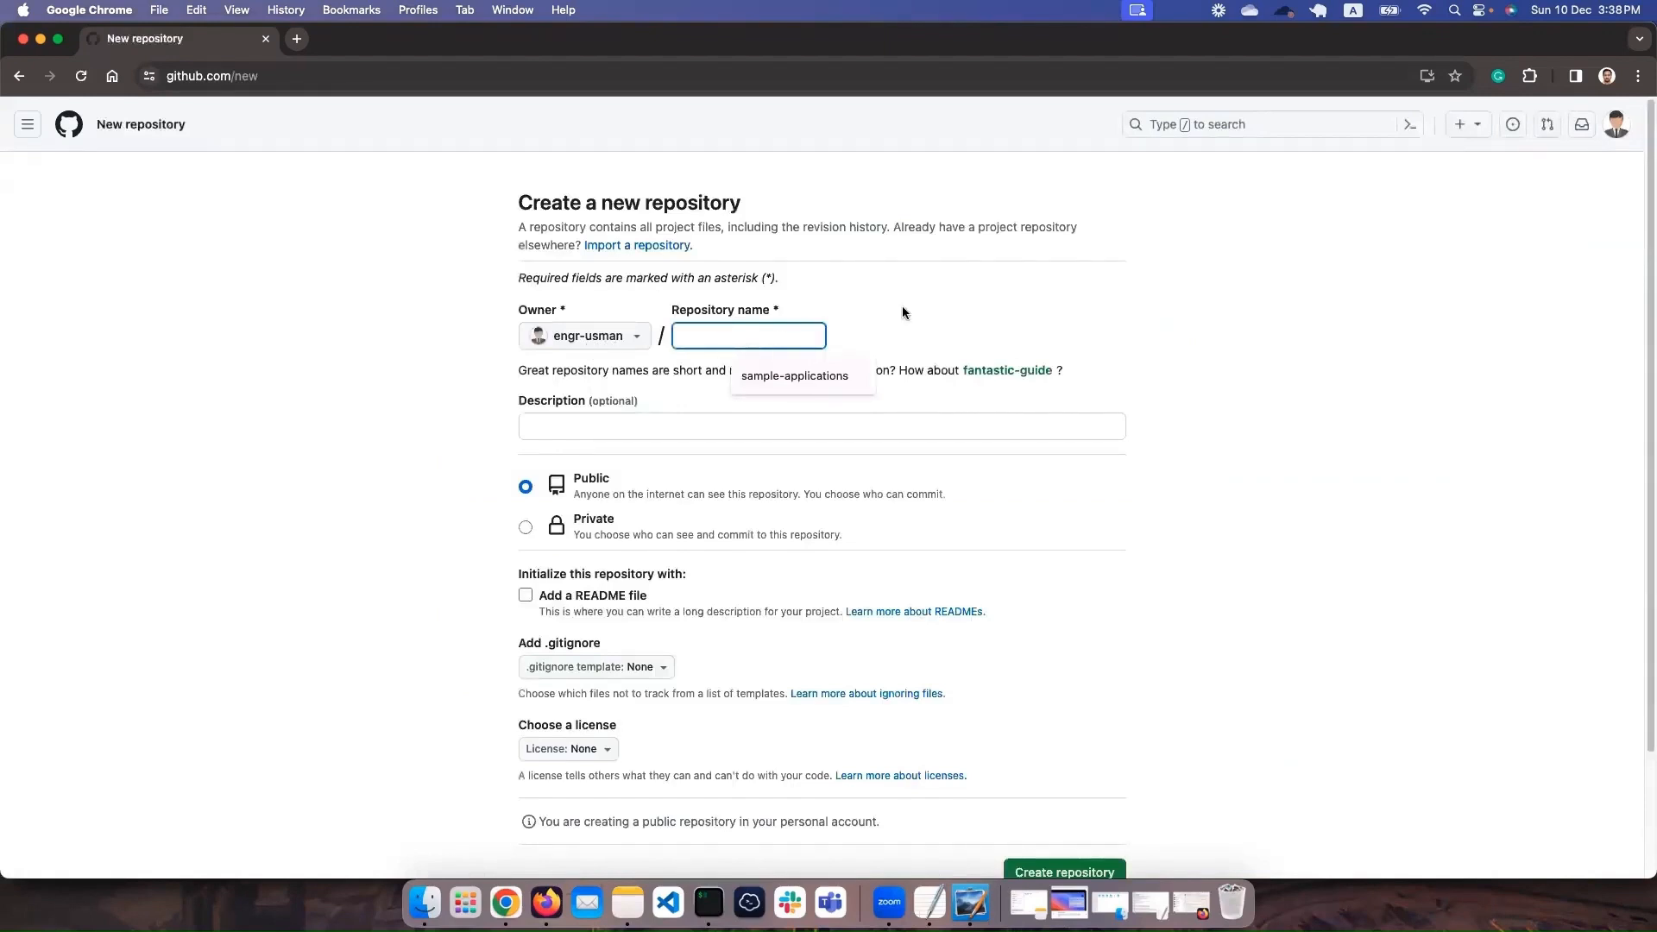
{"action": "type", "text": "testing-repository"}
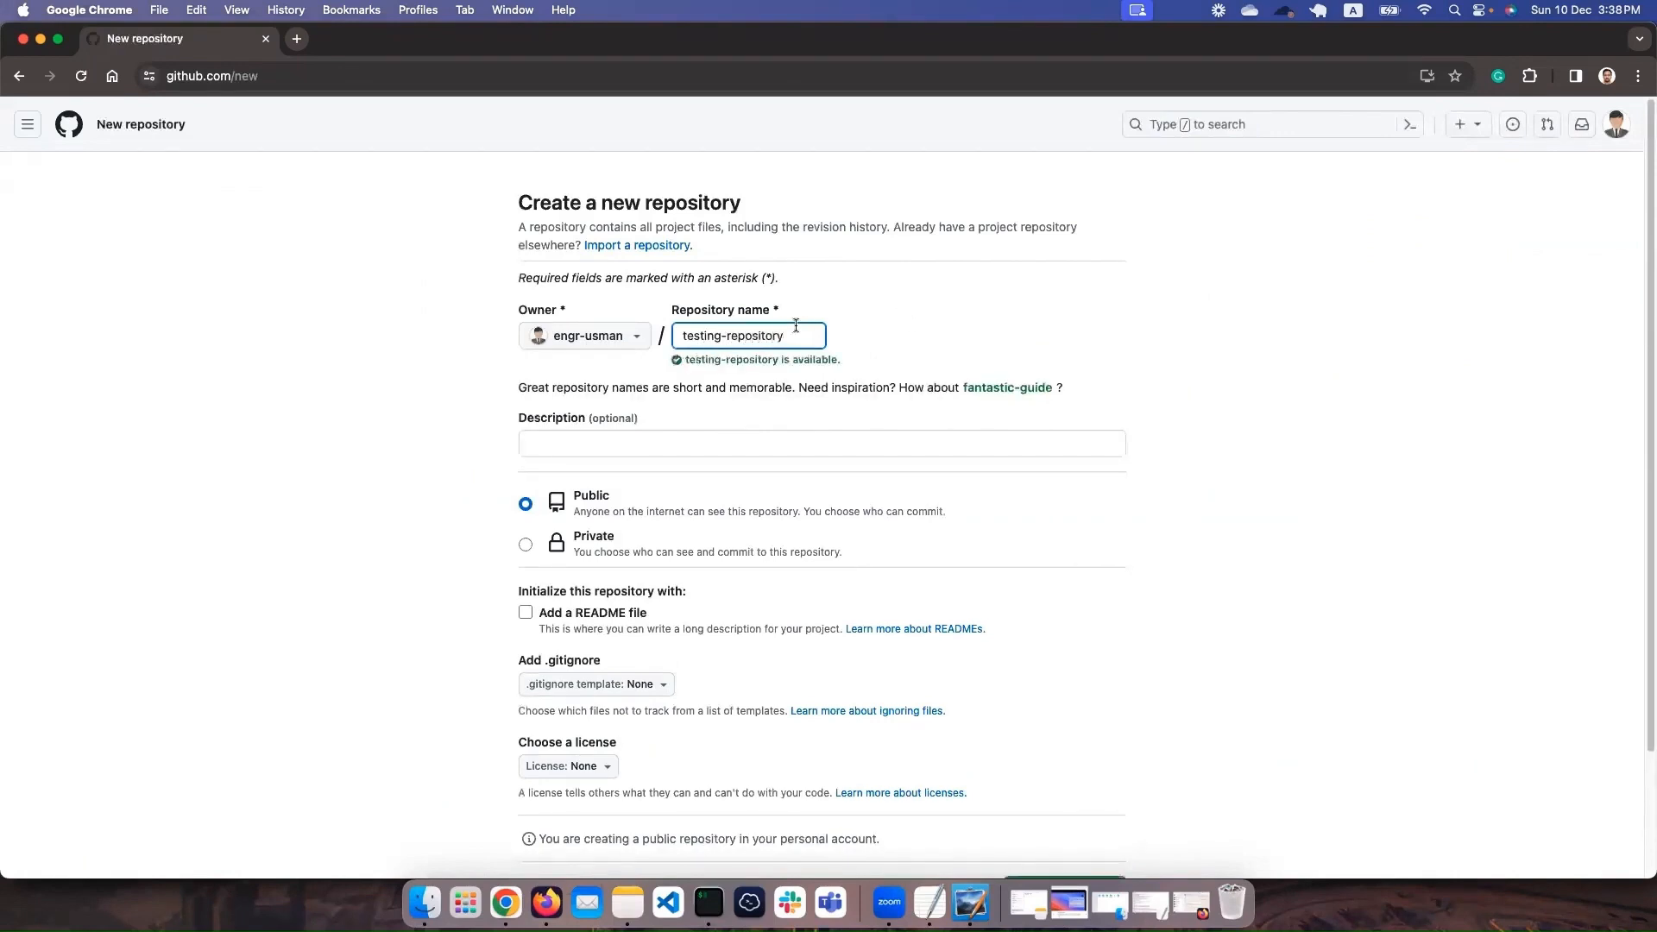
{"action": "left_click_drag", "start_coordinate": [791, 336], "coordinate": [594, 339]}
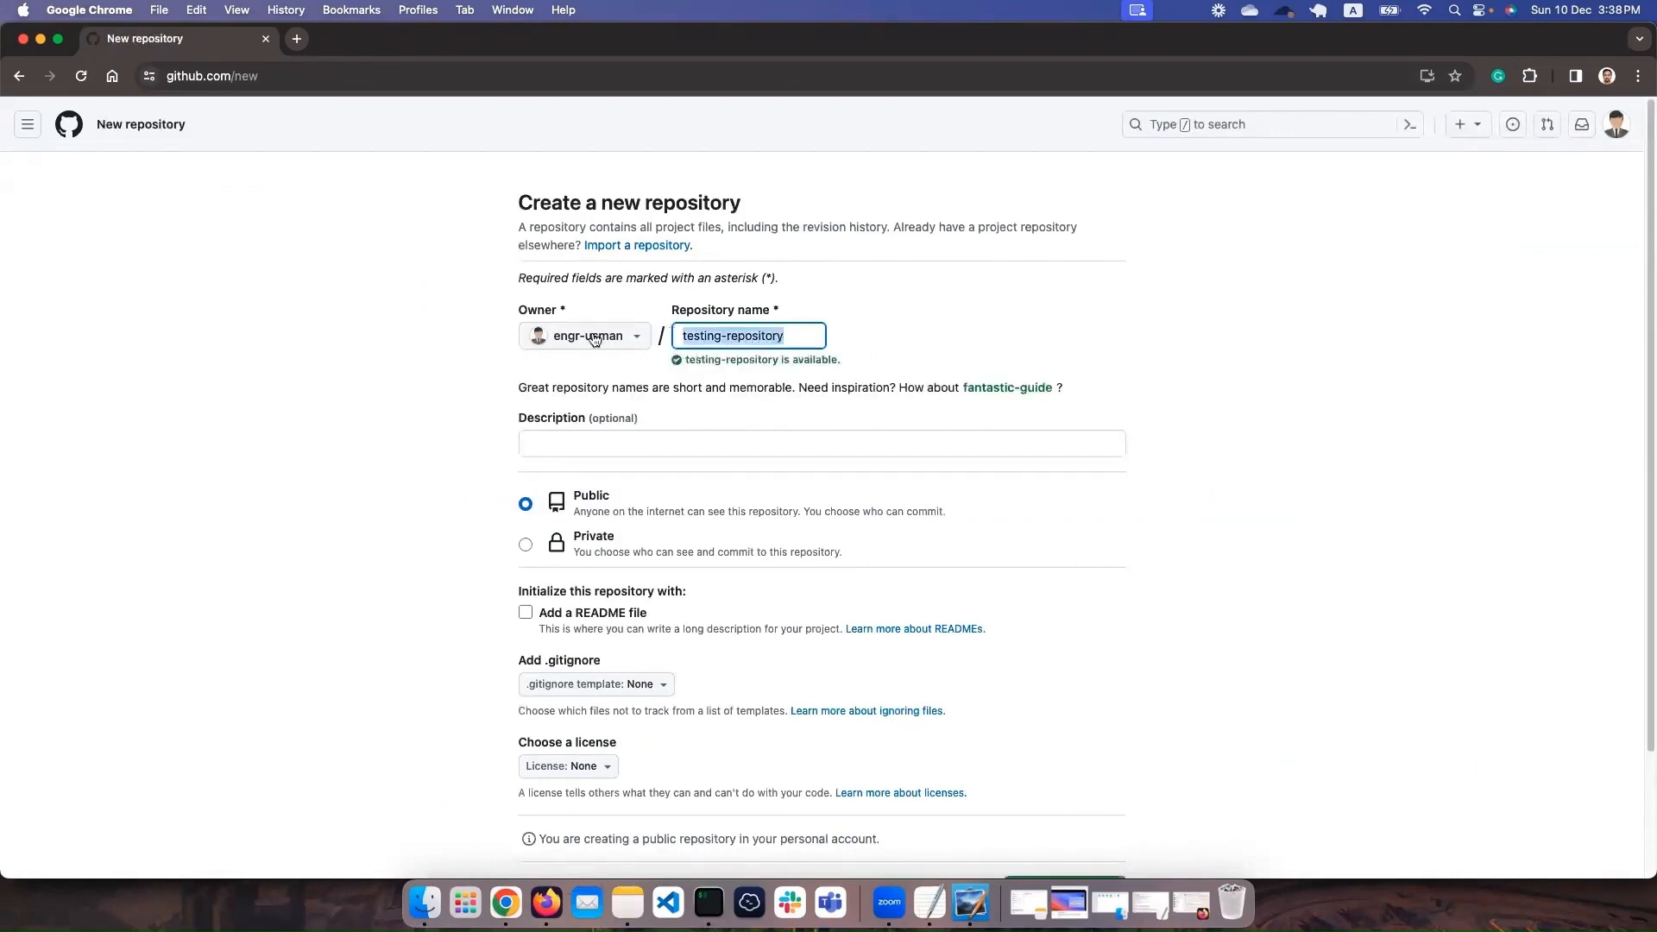
Step: Enter "This is my testing repository - Delete me" as the repository description and look over the remaining form options
{"action": "left_click", "coordinate": [629, 439]}
{"action": "type", "text": "This is "}
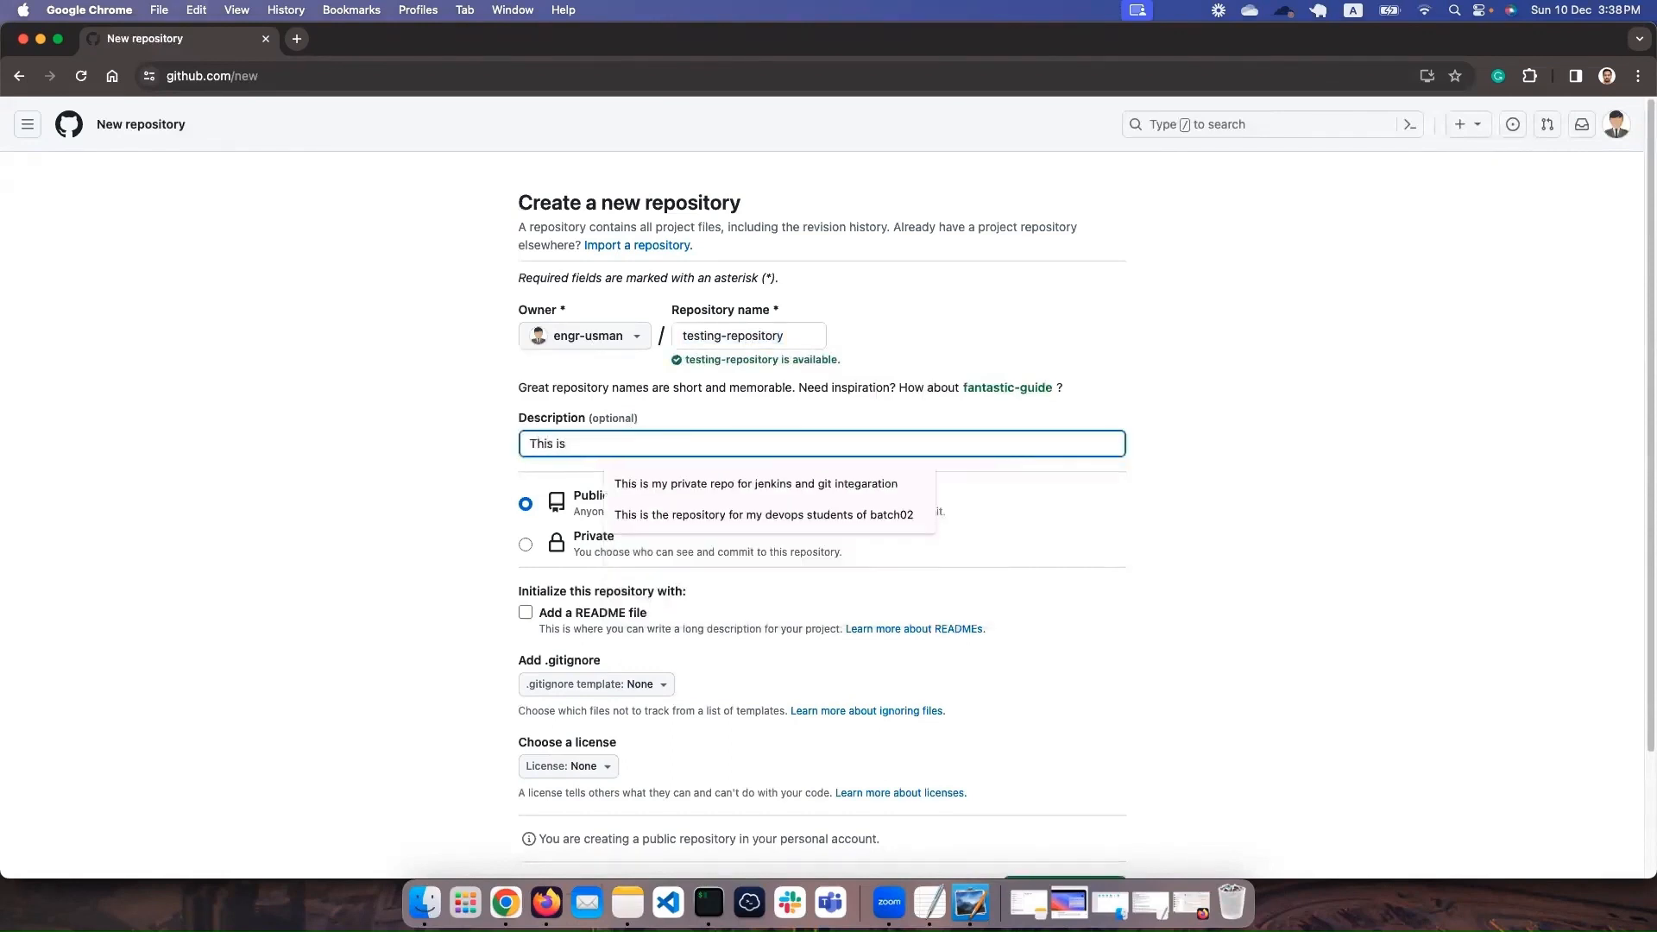
{"action": "type", "text": "my test"}
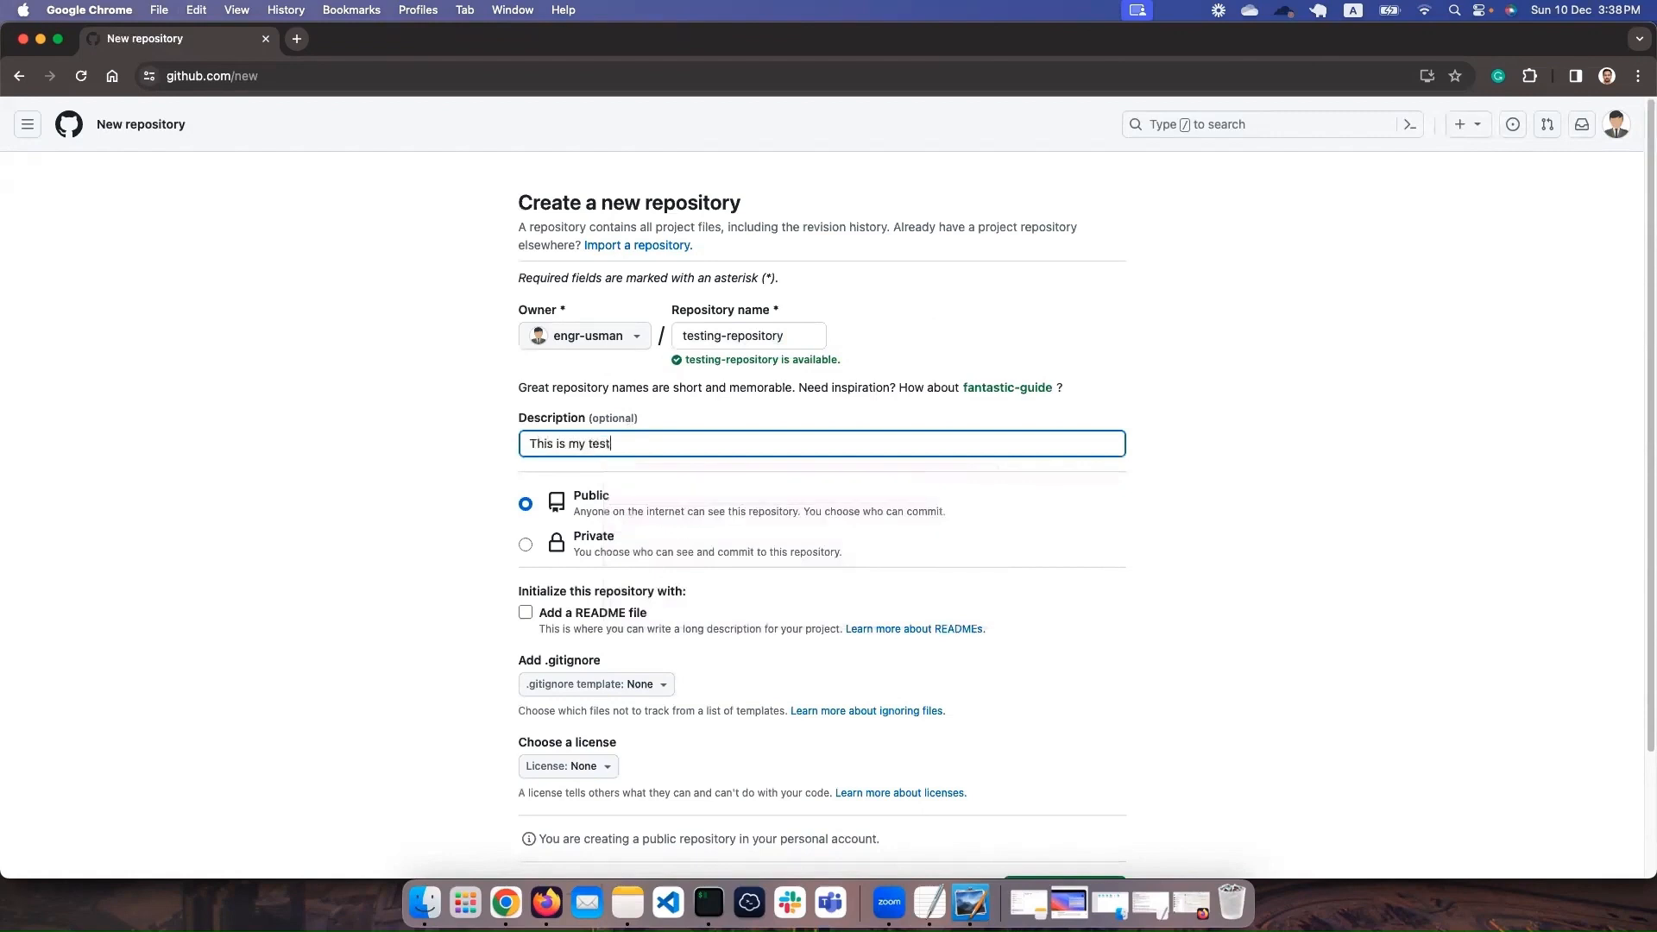
{"action": "type", "text": "ing repository"}
{"action": "type", "text": " - Dele"}
{"action": "type", "text": "ter"}
{"action": "type", "text": "me"}
{"action": "scroll", "coordinate": [768, 448], "scroll_direction": "down", "scroll_amount": 4}
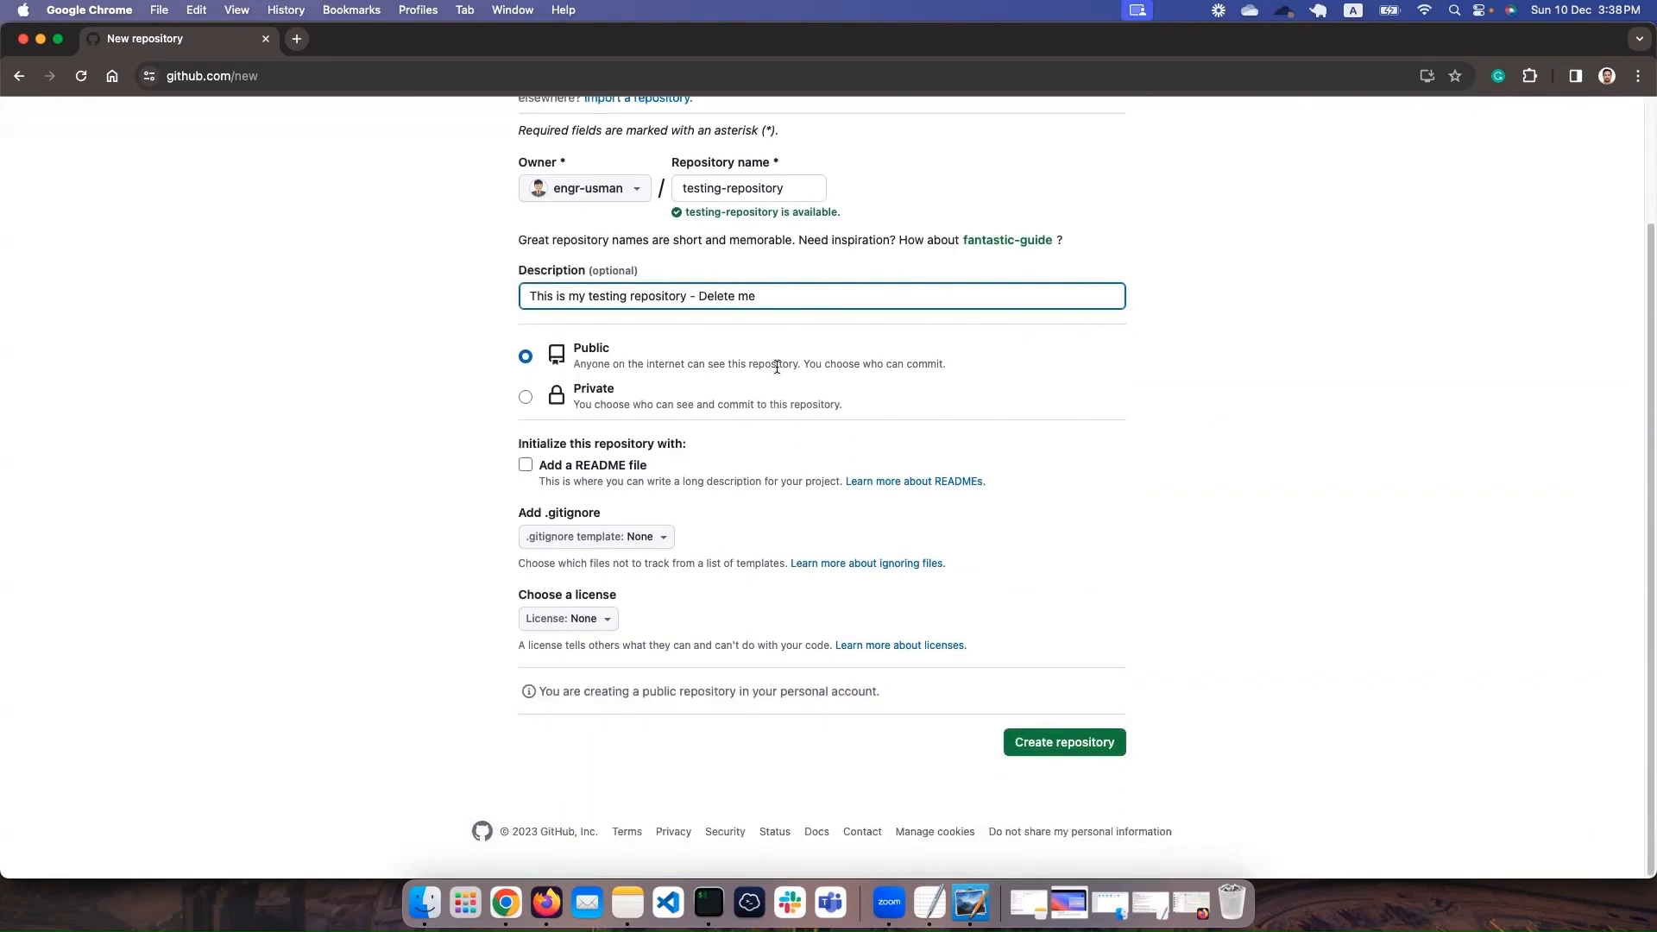
{"action": "scroll", "coordinate": [777, 366], "scroll_direction": "up", "scroll_amount": 3}
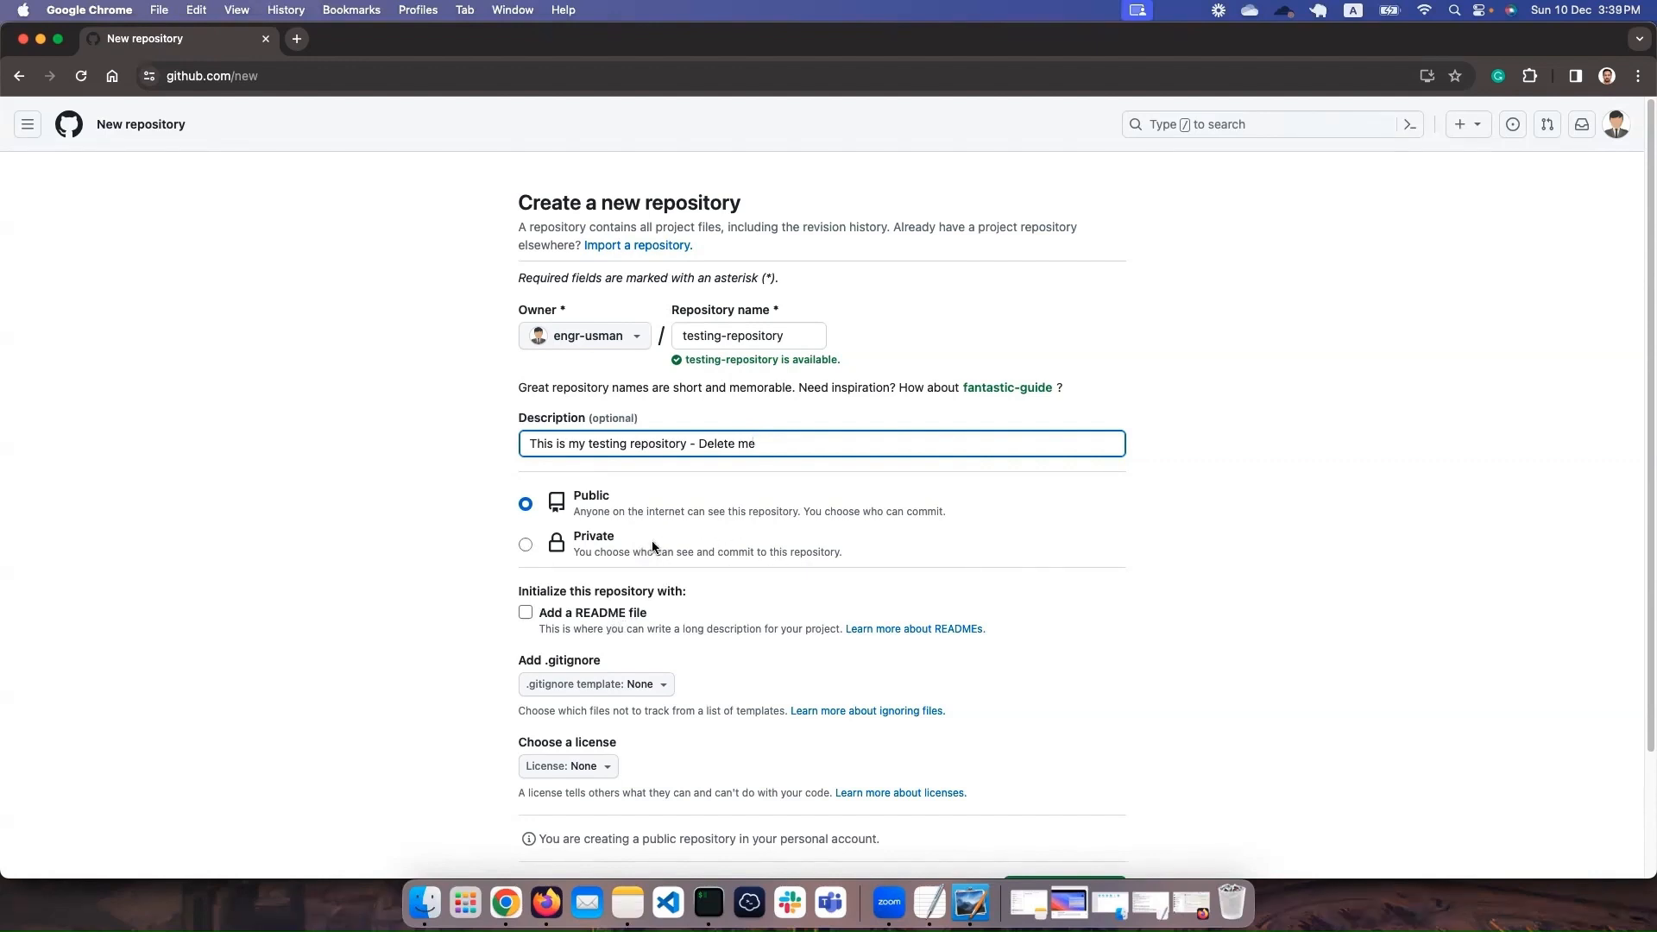
{"action": "scroll", "coordinate": [653, 546], "scroll_direction": "down", "scroll_amount": 3}
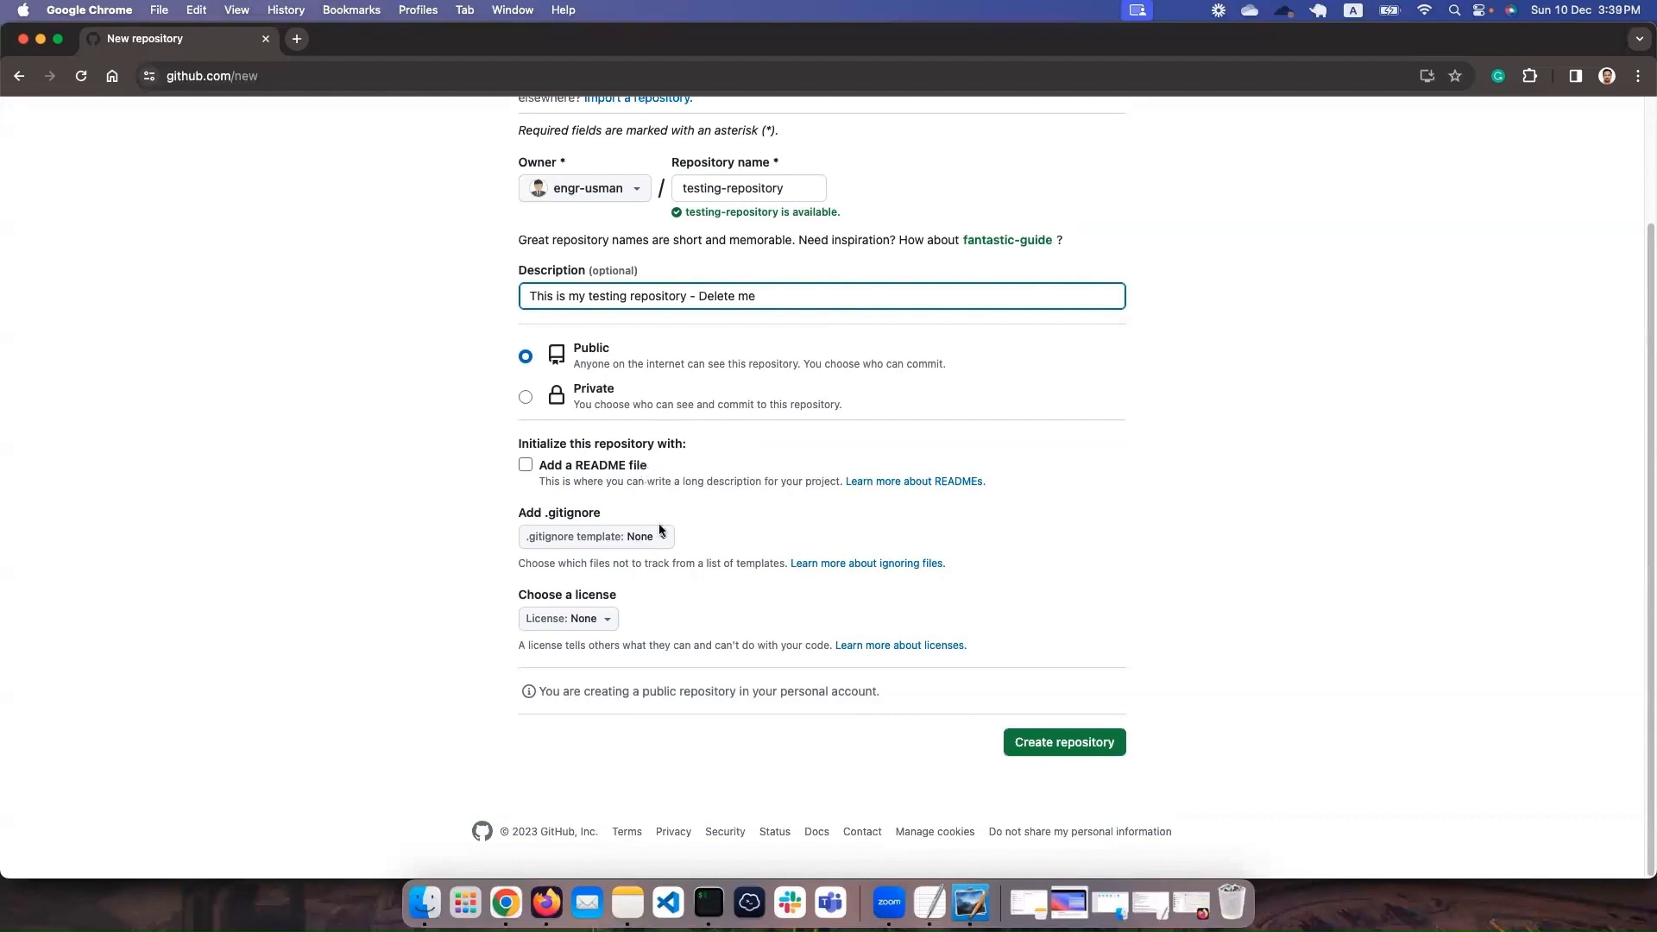
Step: Switch to Firefox, leave its new repository form and open the existing devopsrepo repository from the dashboard
{"action": "left_click", "coordinate": [545, 903]}
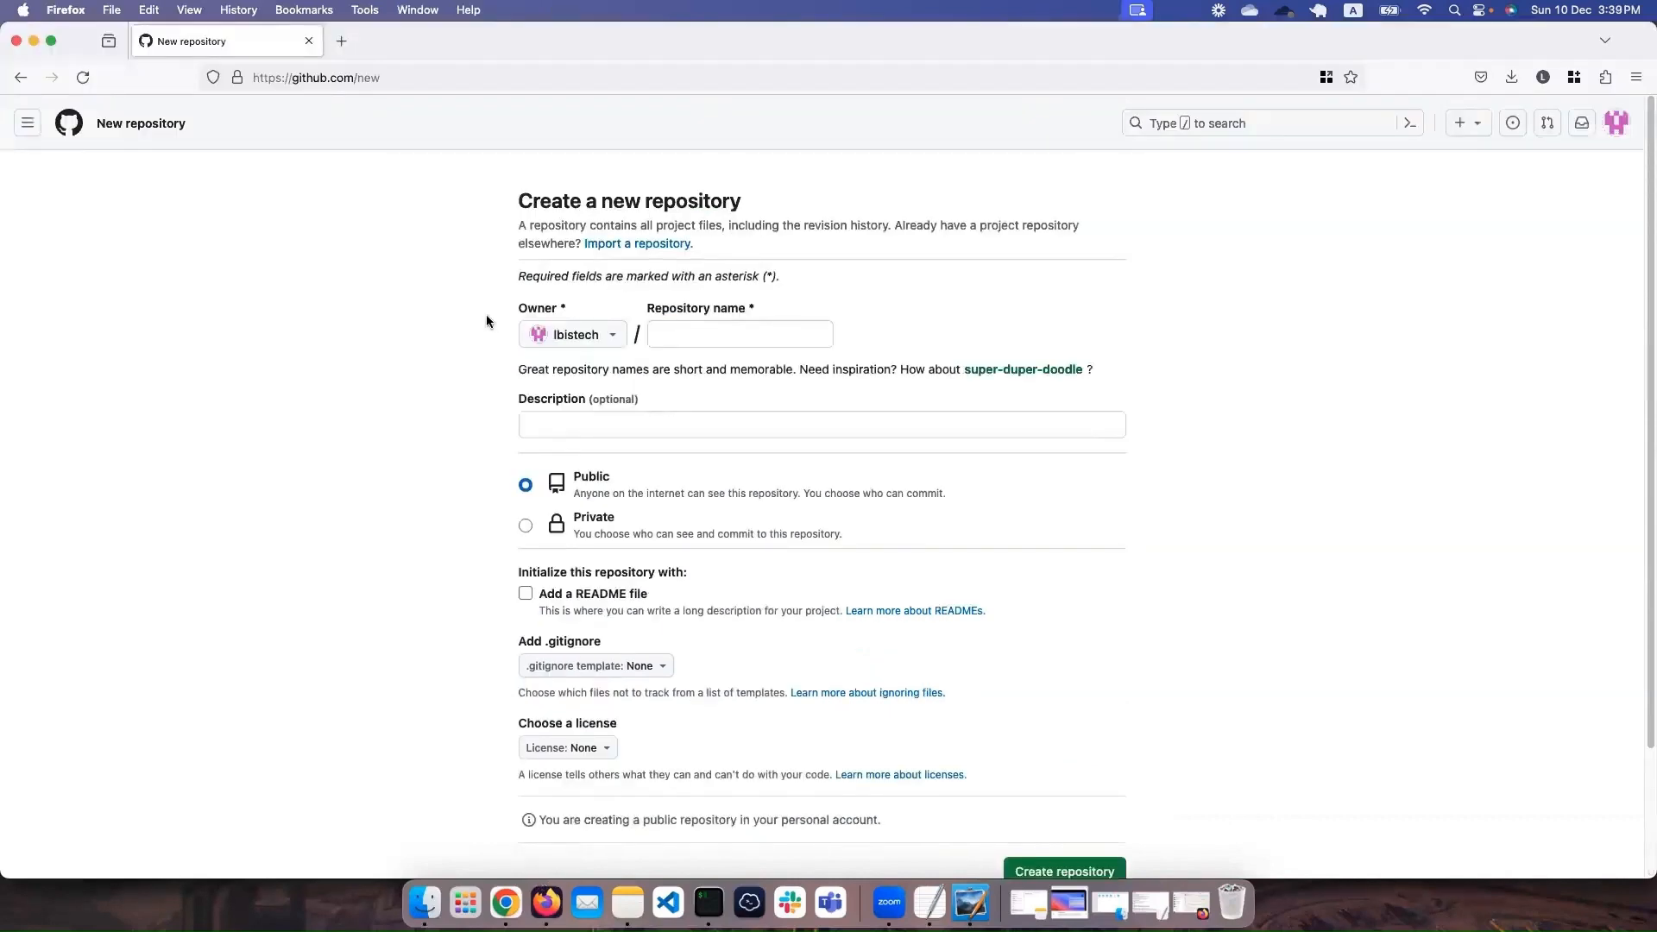
{"action": "scroll", "coordinate": [766, 478], "scroll_direction": "down", "scroll_amount": 3}
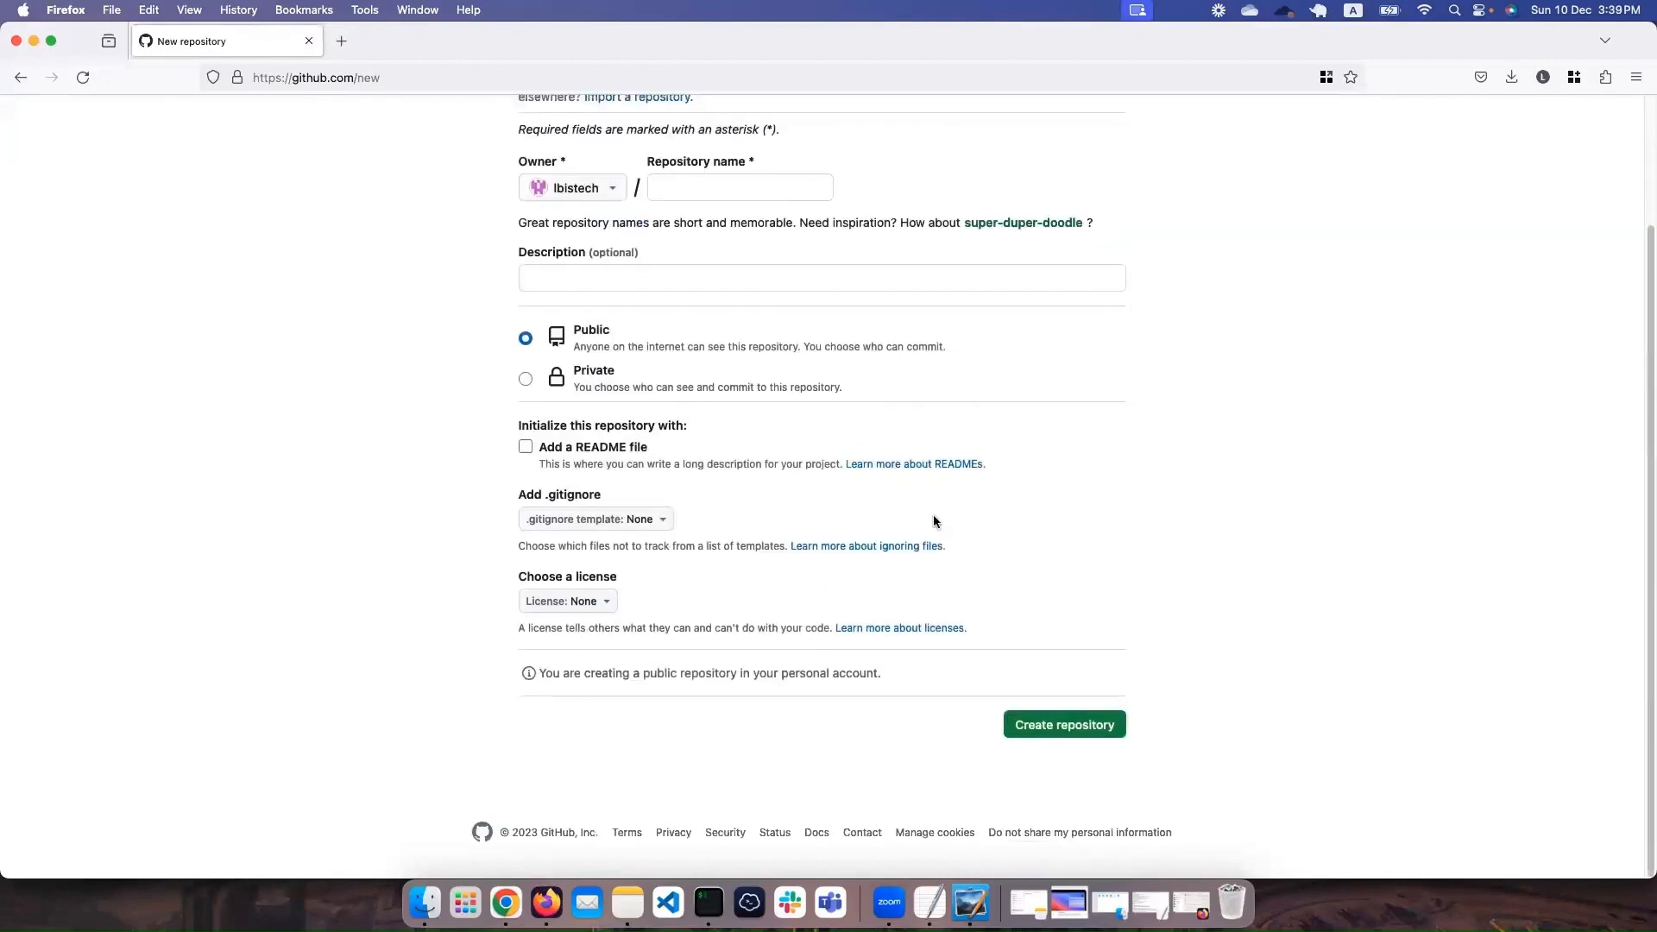
{"action": "scroll", "coordinate": [932, 518], "scroll_direction": "up", "scroll_amount": 3}
{"action": "left_click", "coordinate": [21, 77]}
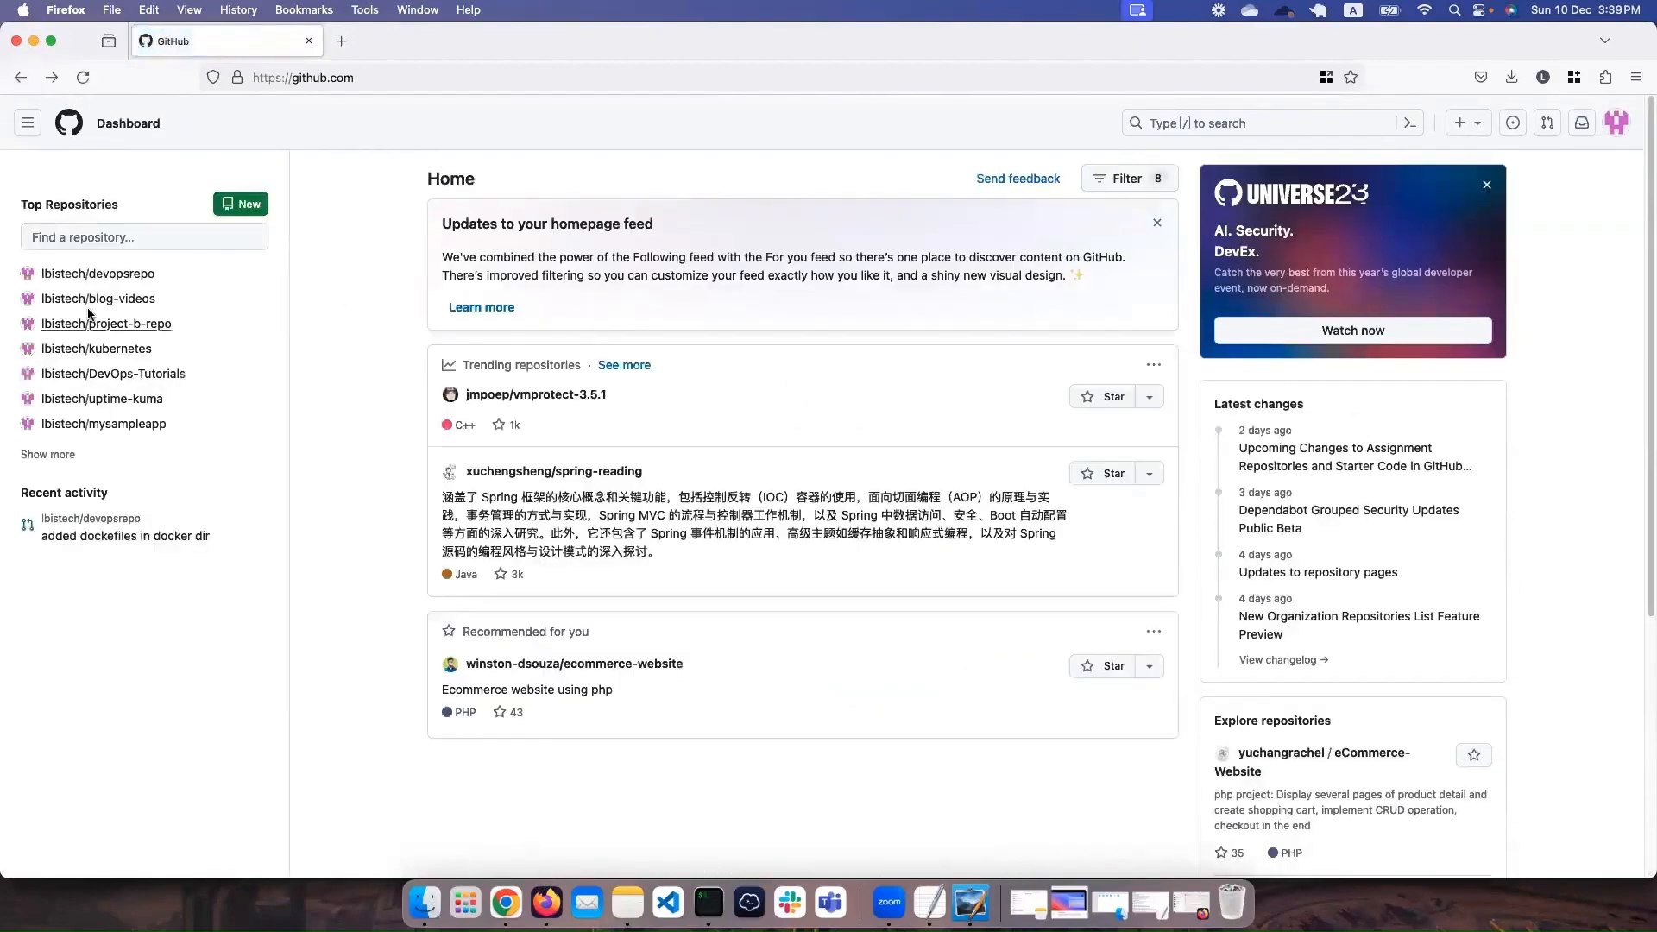
{"action": "left_click", "coordinate": [120, 275]}
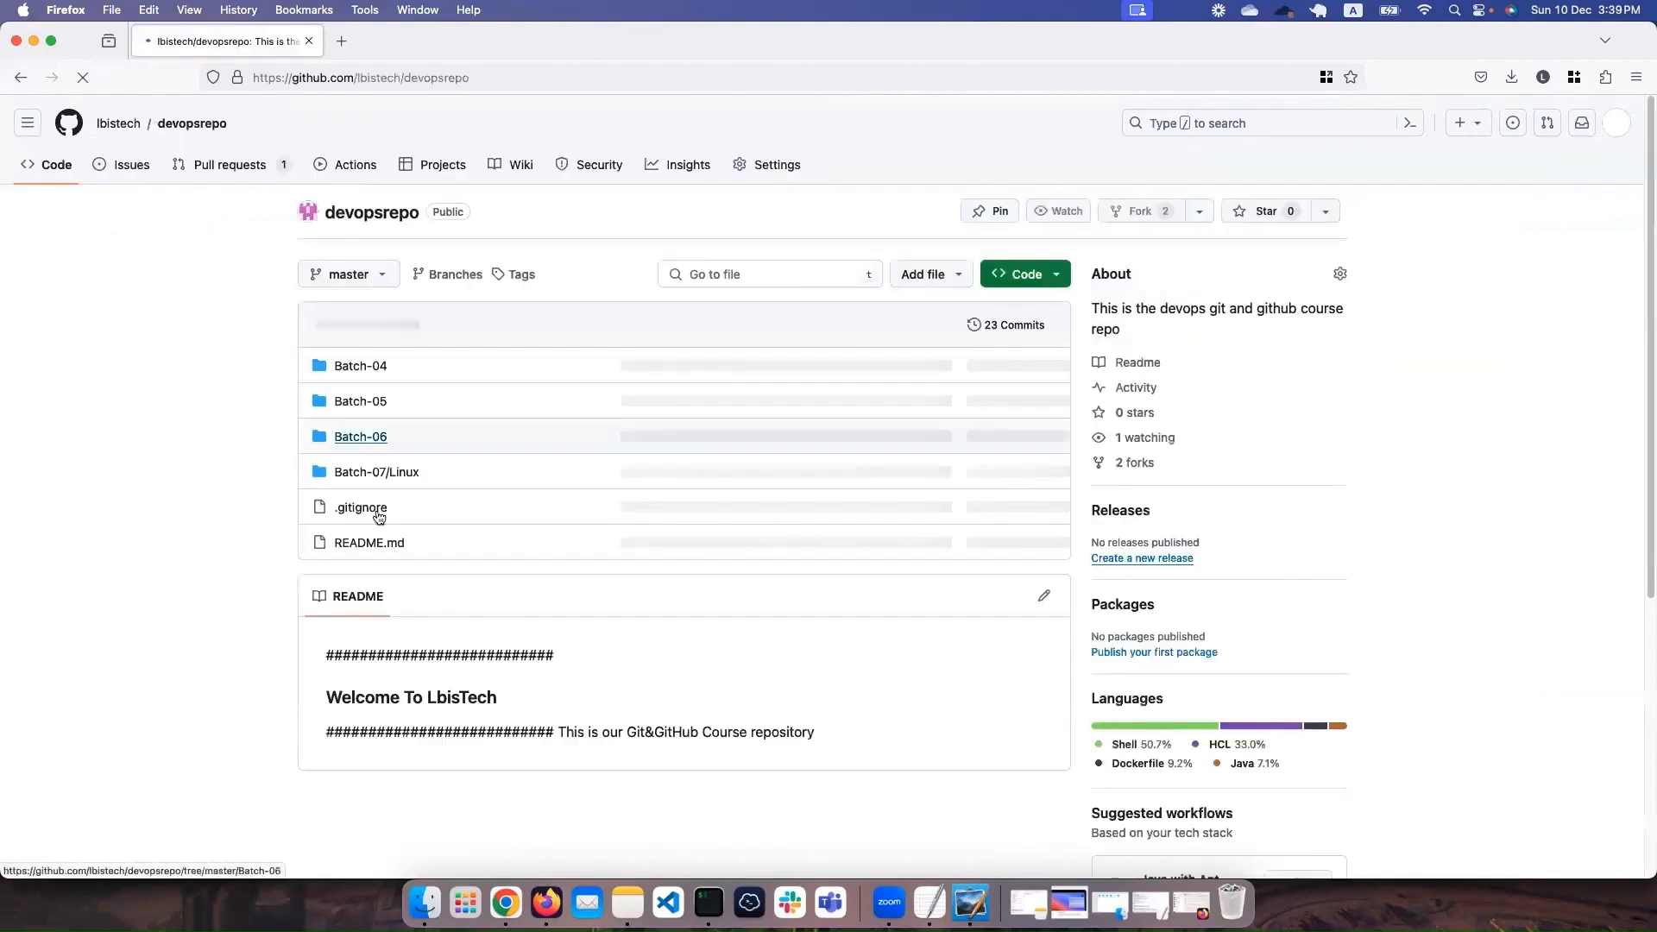
Step: Examine the rendered README text on the devopsrepo page as an example of a repository's README file
{"action": "scroll", "coordinate": [379, 516], "scroll_direction": "down", "scroll_amount": 1}
{"action": "scroll", "coordinate": [378, 516], "scroll_direction": "down", "scroll_amount": 2}
{"action": "left_click_drag", "start_coordinate": [325, 435], "coordinate": [763, 535]}
{"action": "left_click", "coordinate": [528, 511]}
{"action": "left_click_drag", "start_coordinate": [329, 437], "coordinate": [876, 535]}
{"action": "left_click", "coordinate": [874, 535]}
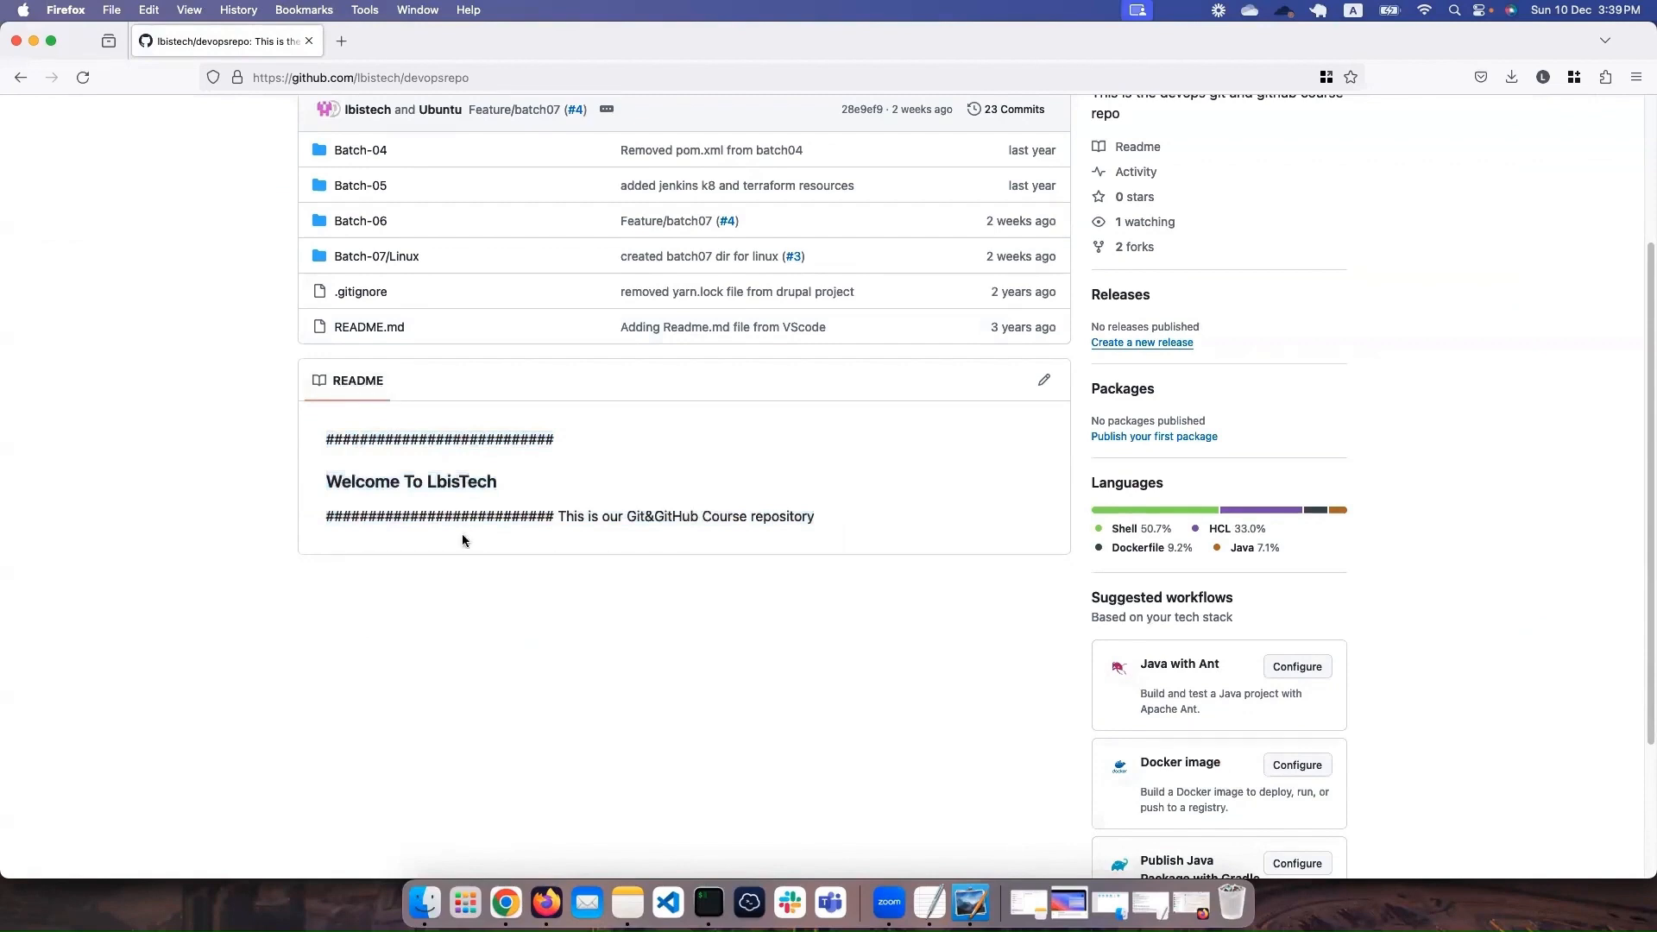
{"action": "scroll", "coordinate": [437, 463], "scroll_direction": "up", "scroll_amount": 1}
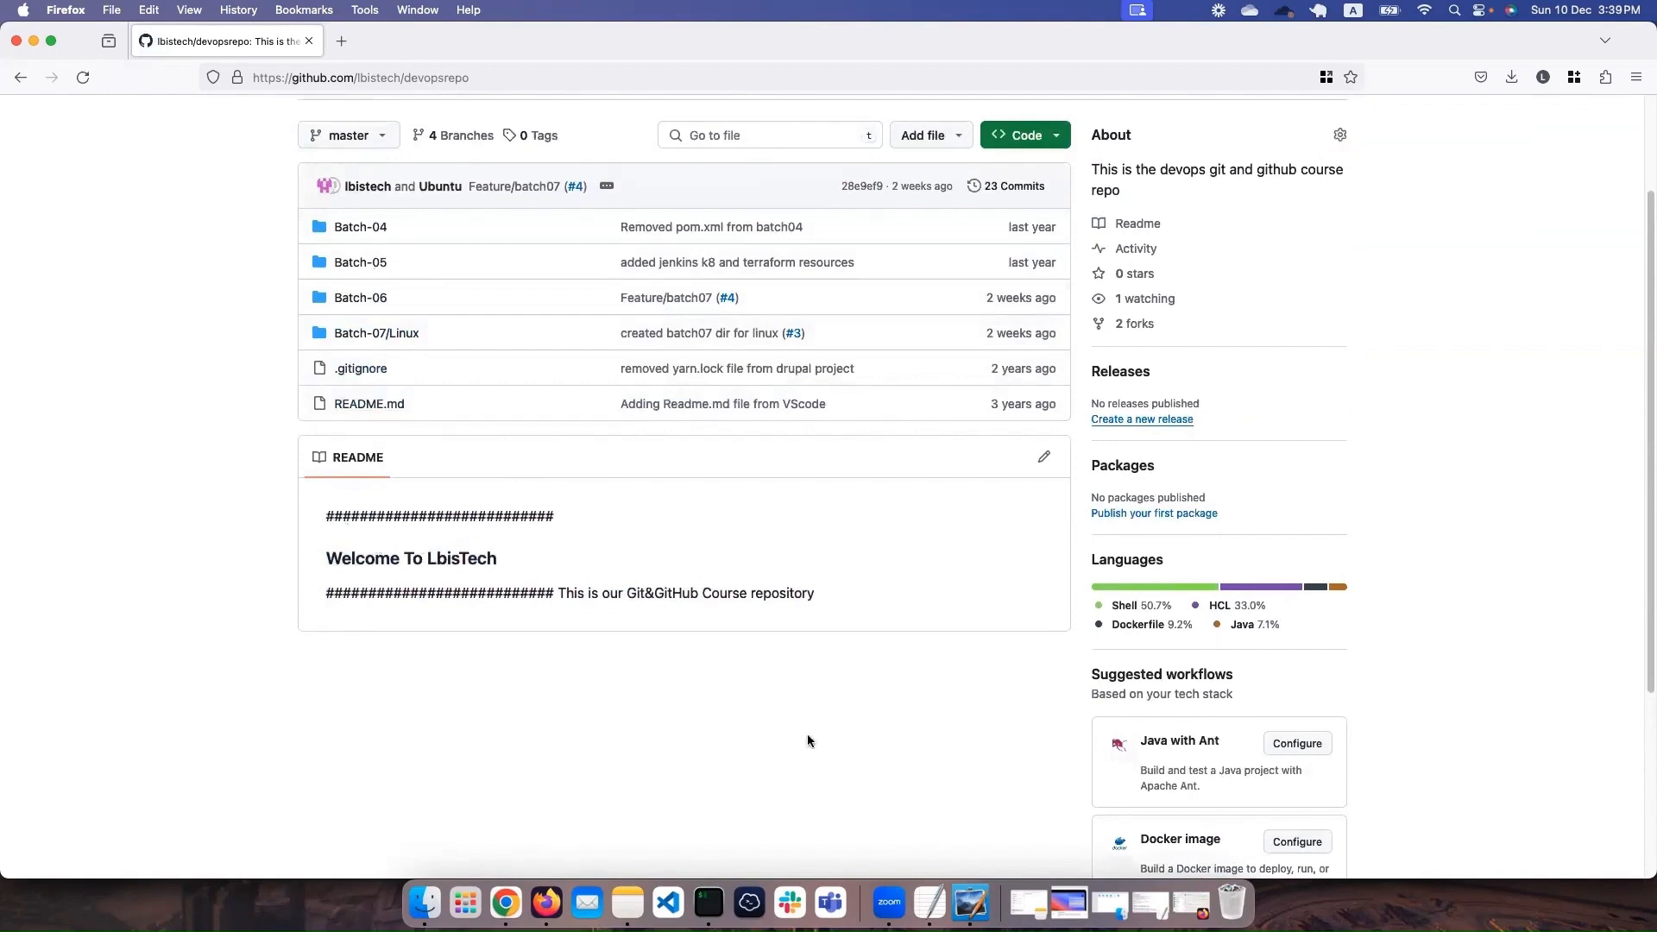
{"action": "left_click_drag", "start_coordinate": [324, 515], "coordinate": [848, 601]}
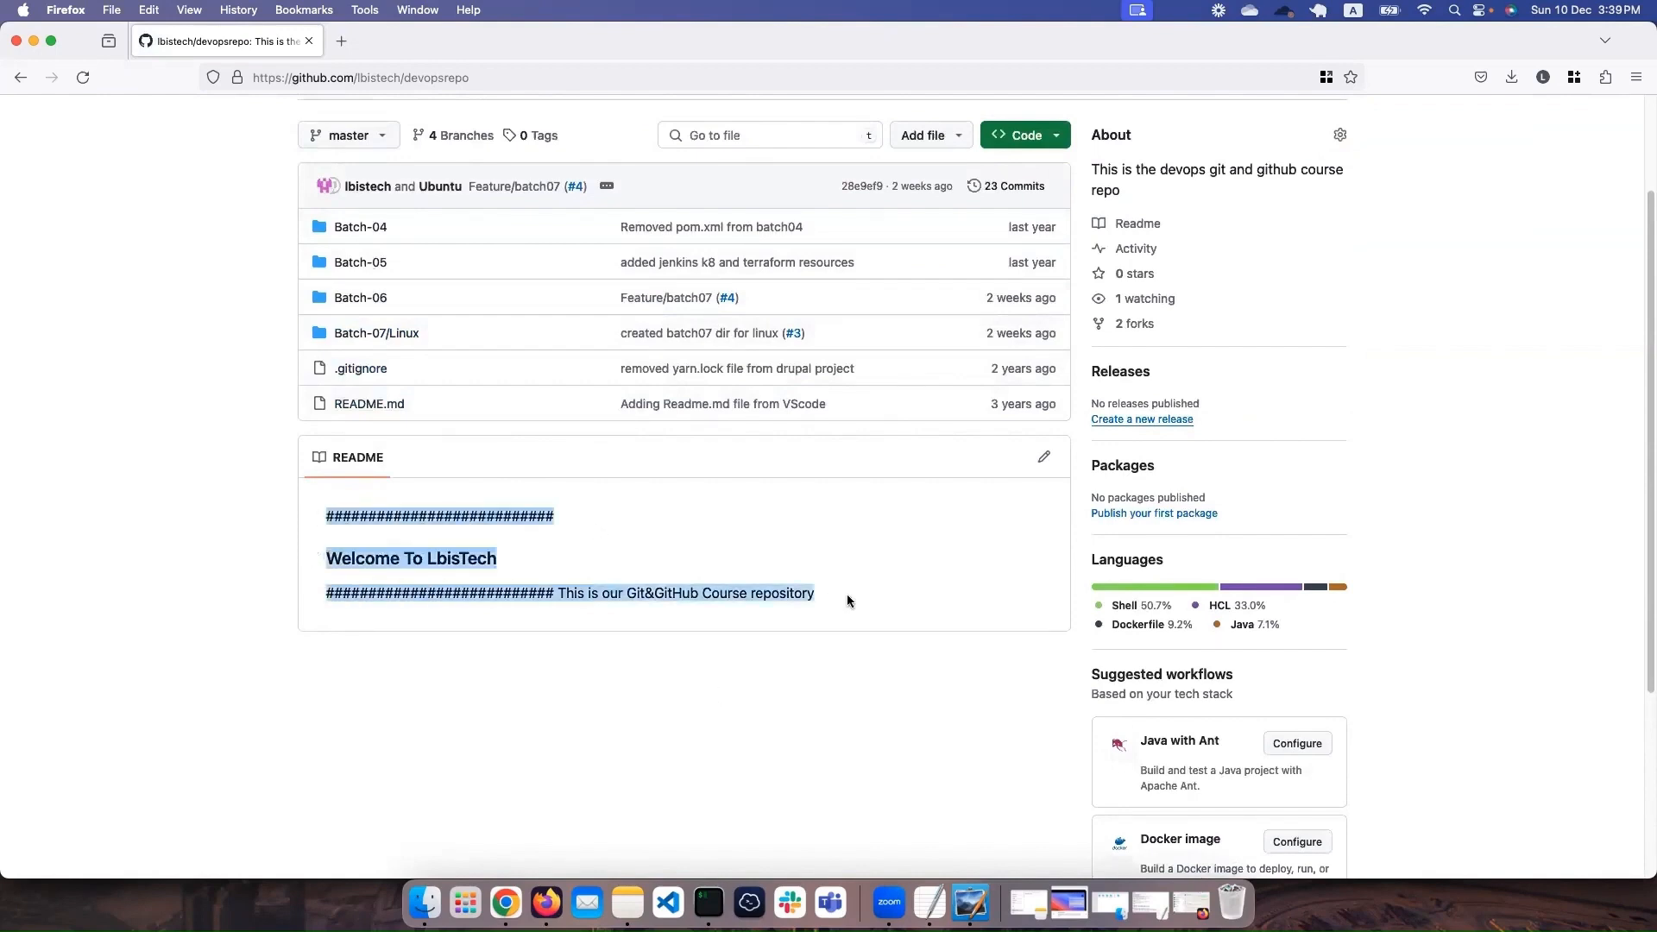
{"action": "left_click", "coordinate": [848, 602]}
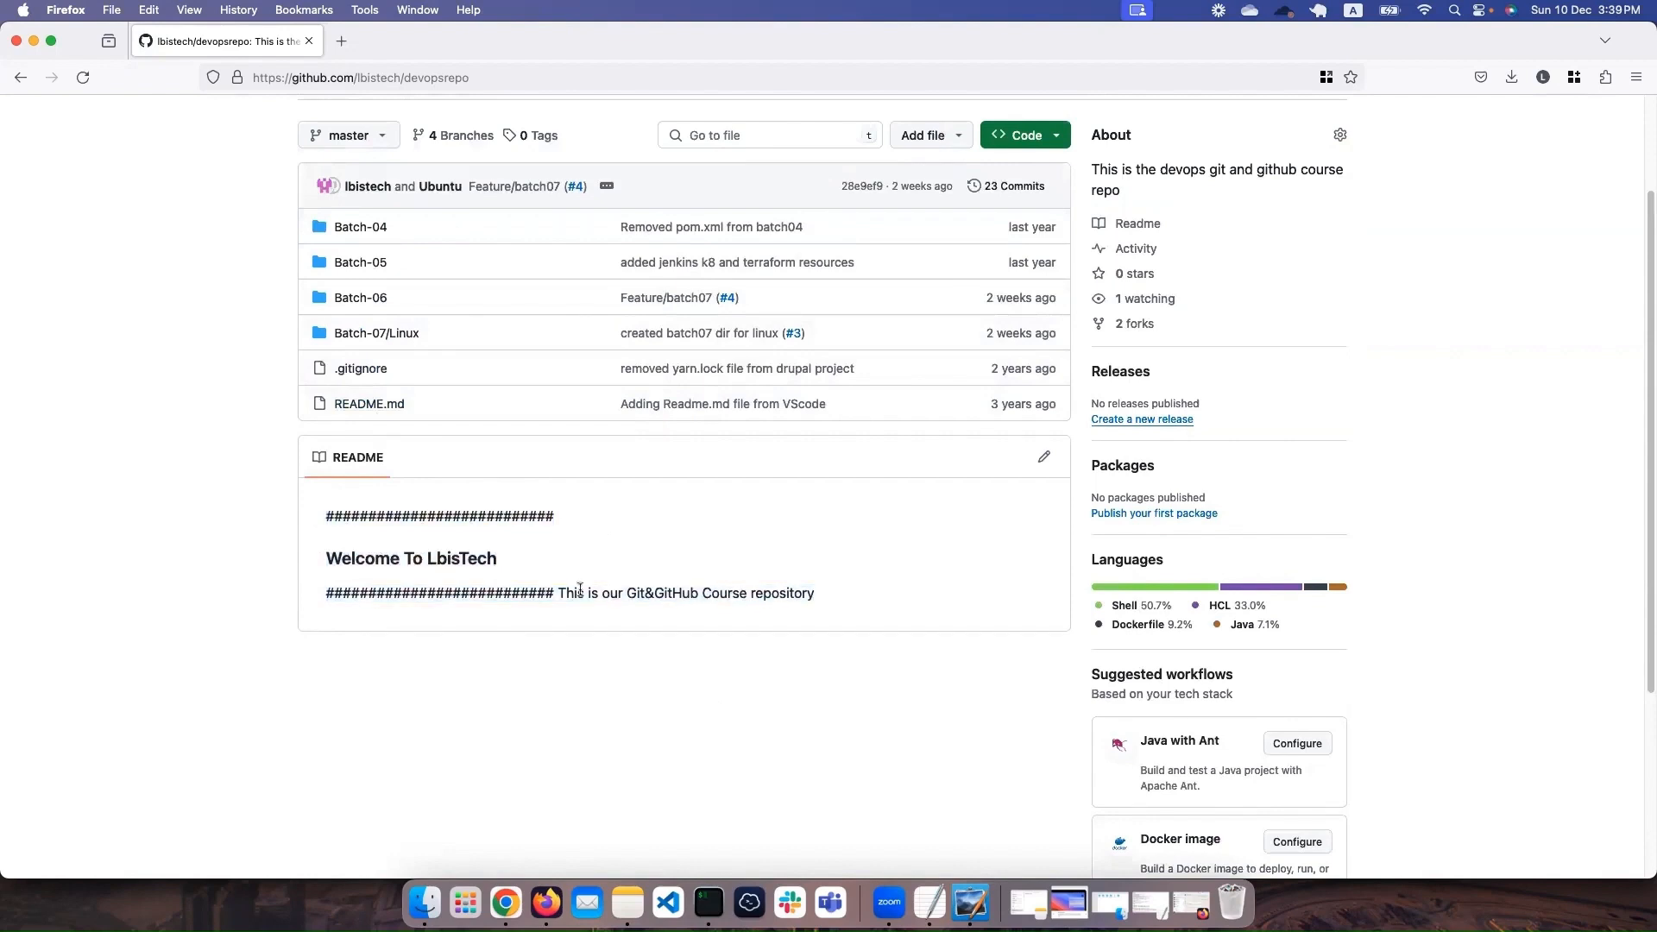
{"action": "scroll", "coordinate": [263, 245], "scroll_direction": "up", "scroll_amount": 2}
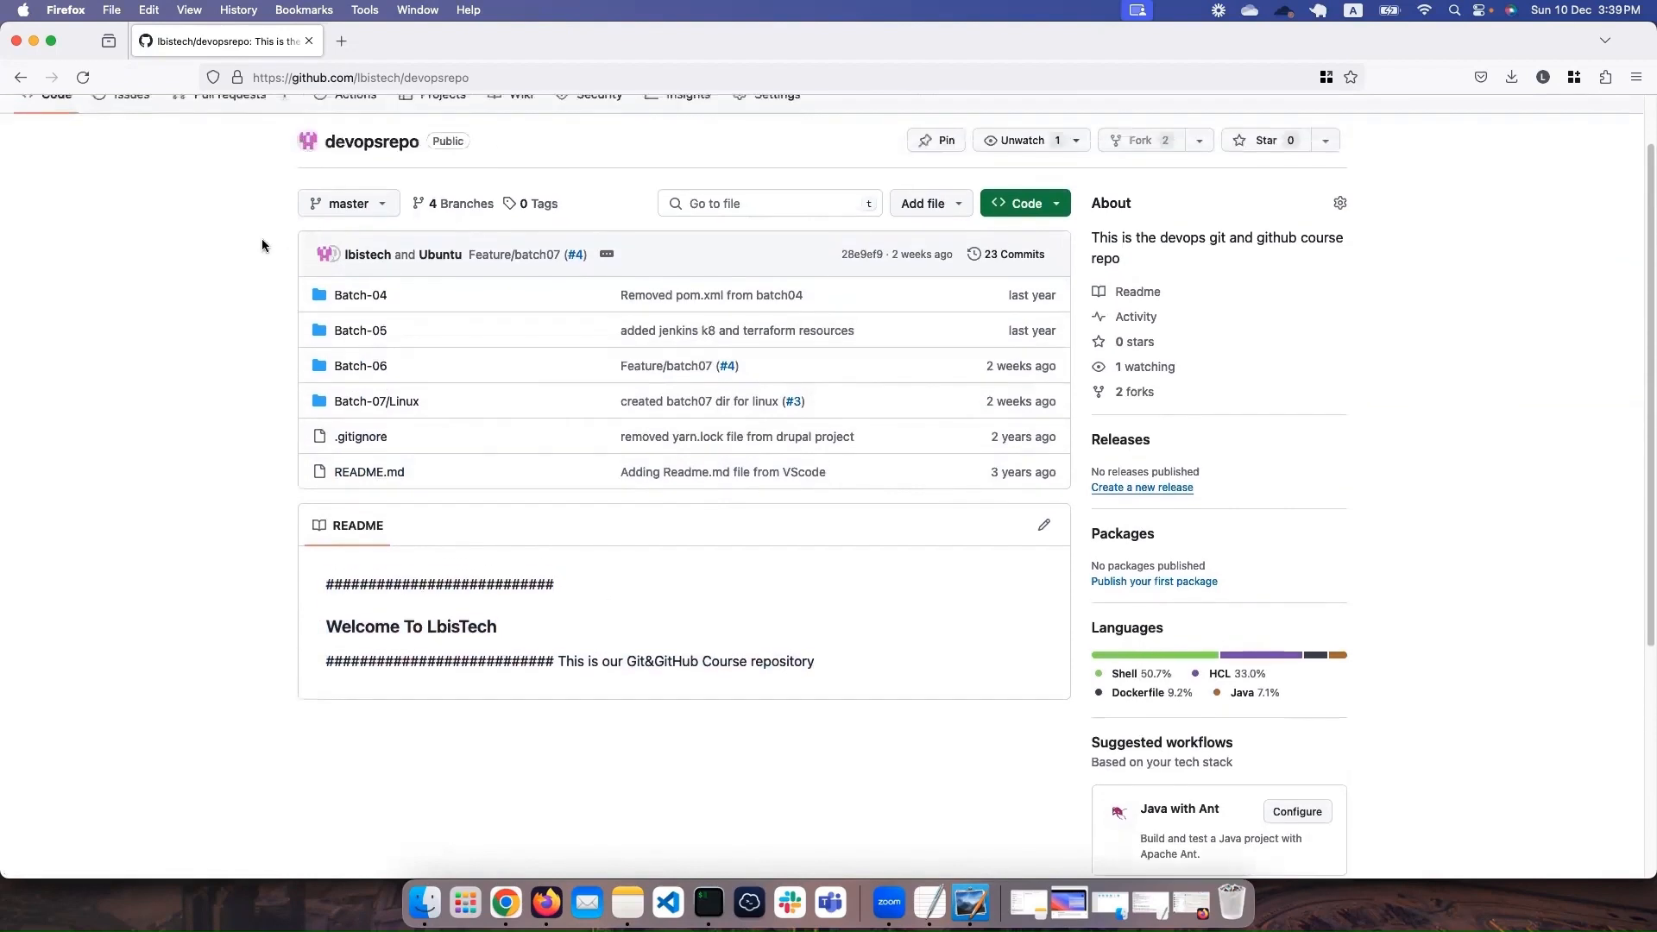
{"action": "left_click_drag", "start_coordinate": [316, 586], "coordinate": [880, 701]}
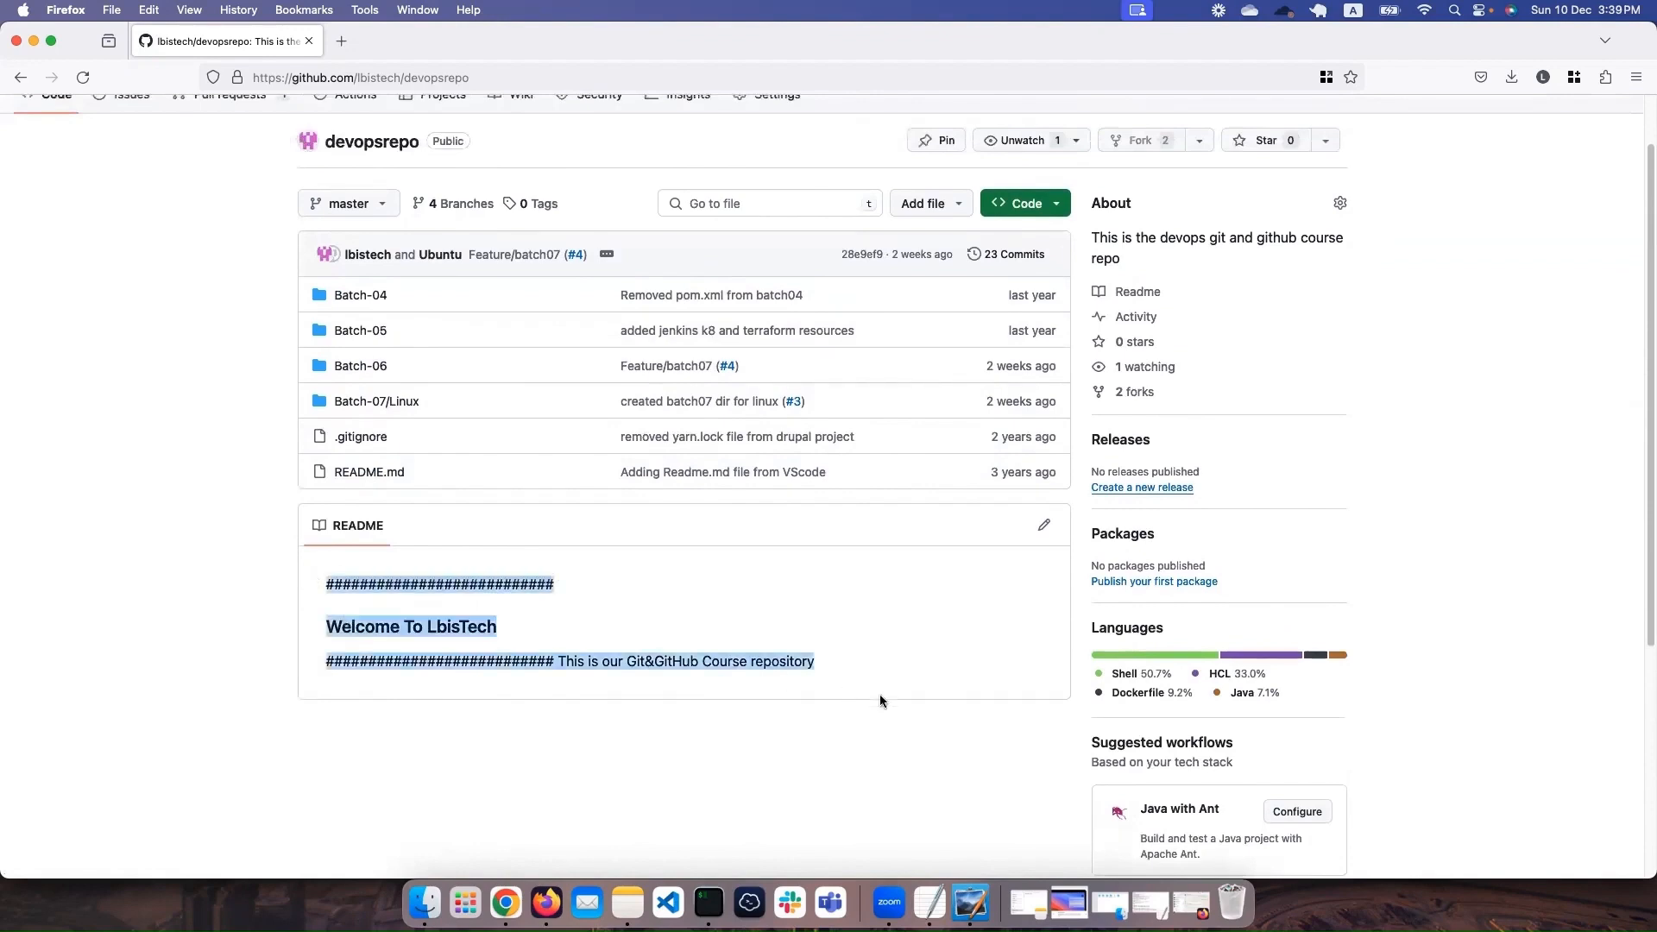
{"action": "left_click", "coordinate": [865, 800]}
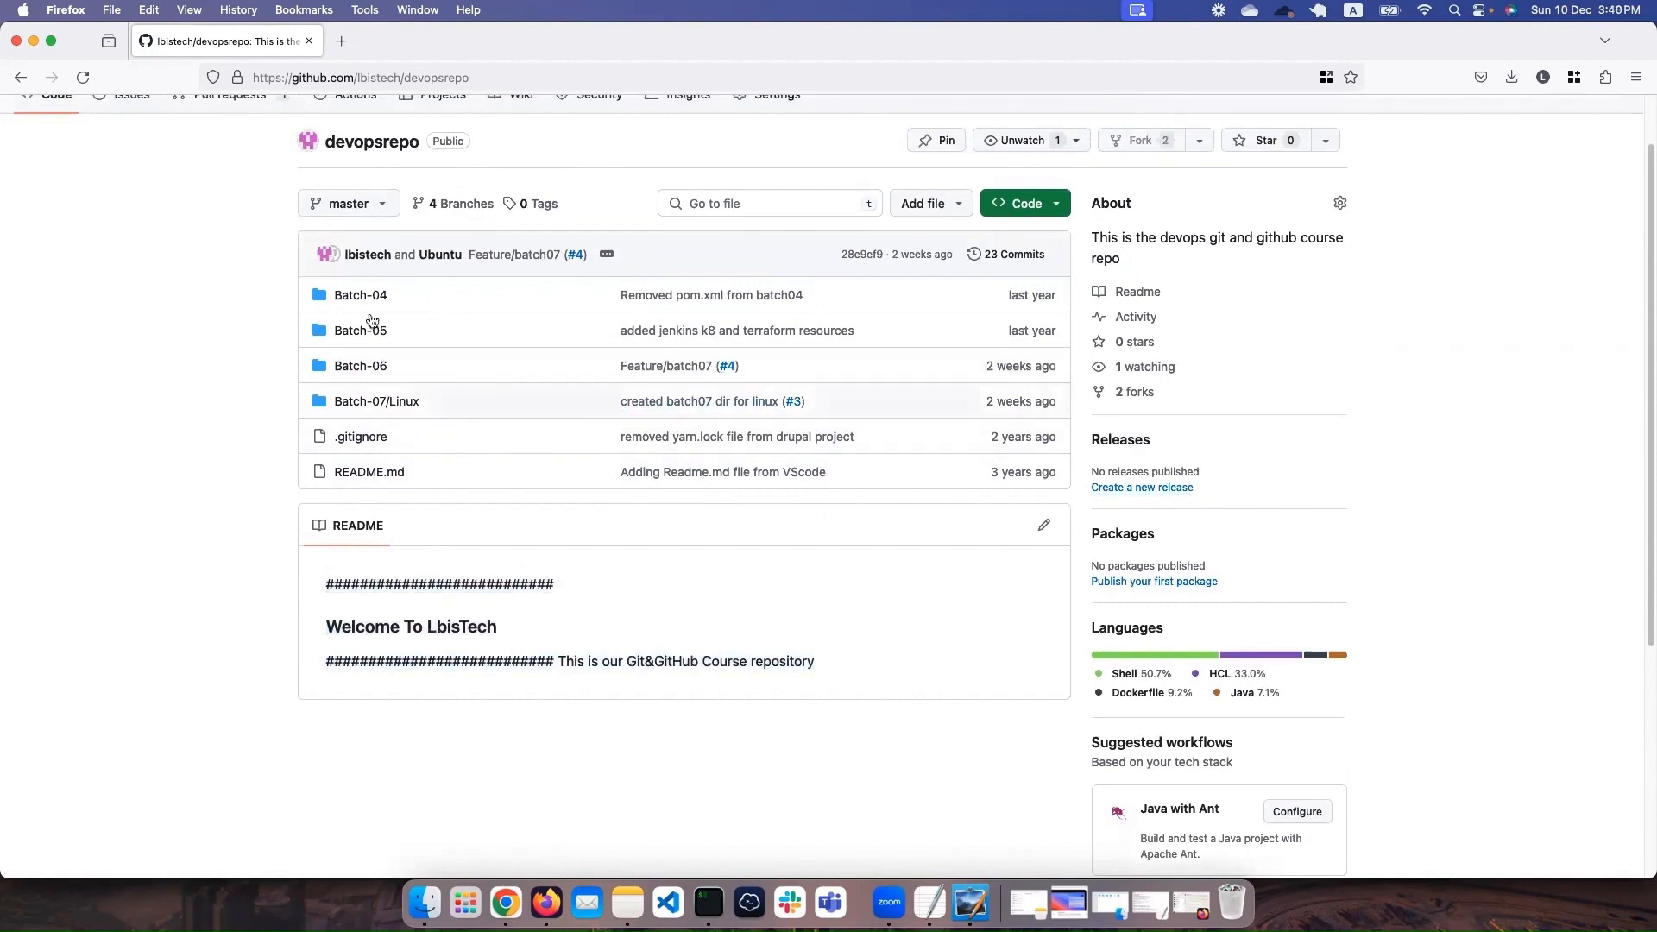
{"action": "left_click_drag", "start_coordinate": [329, 577], "coordinate": [735, 673]}
{"action": "left_click", "coordinate": [835, 688]}
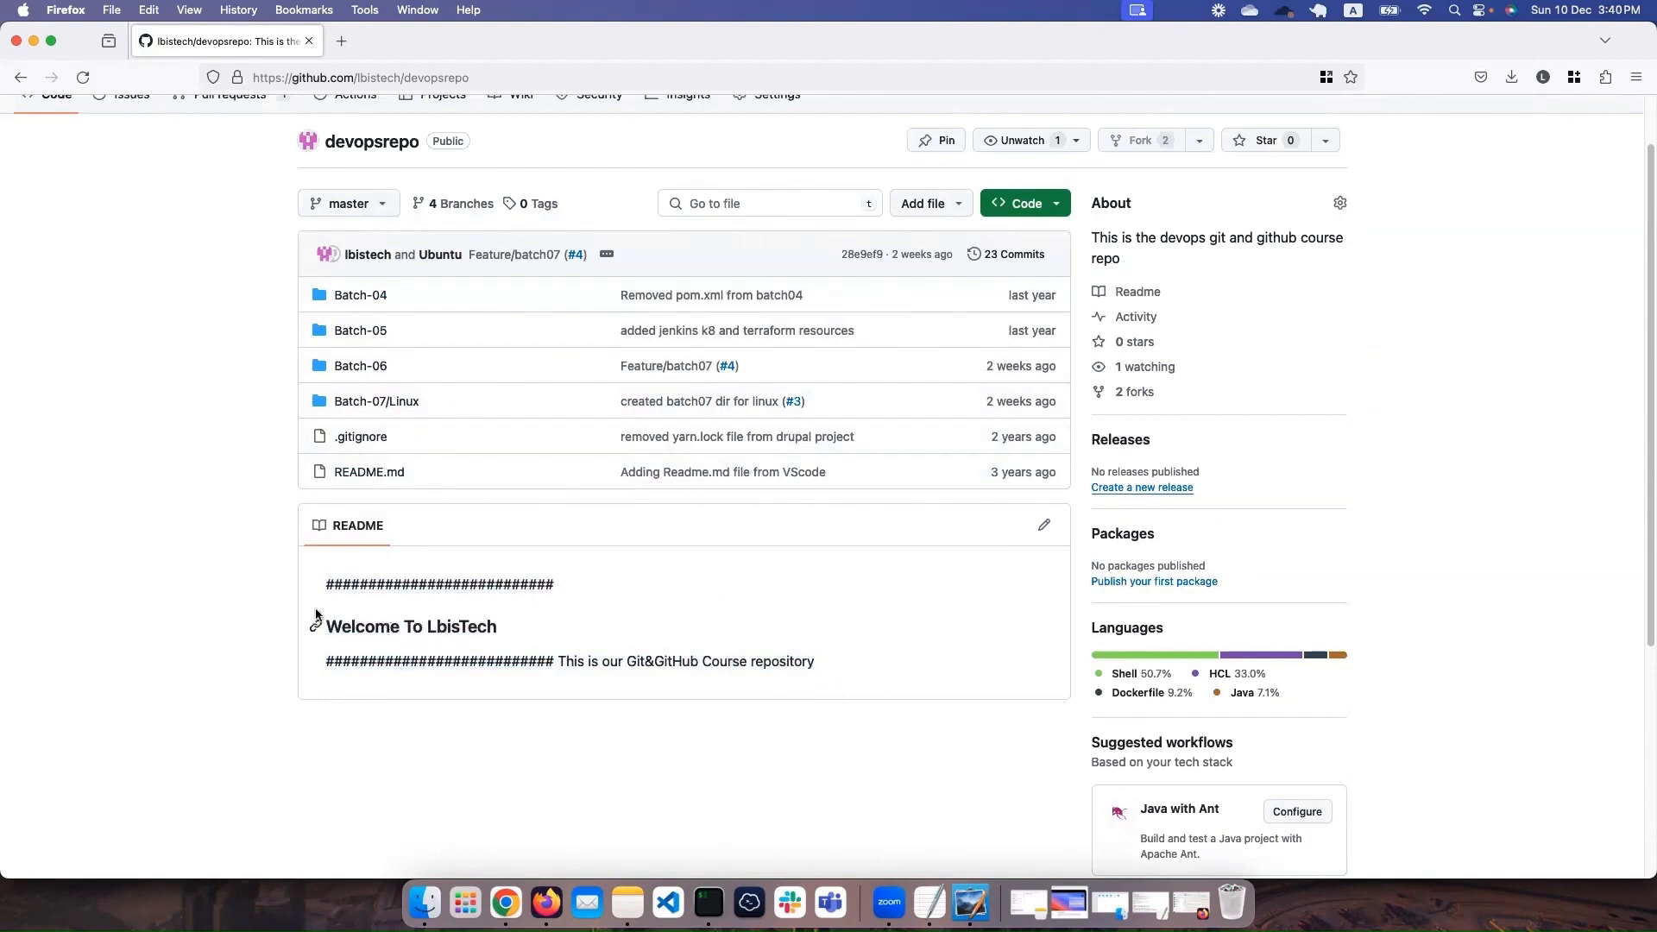
Step: Minimize Firefox to return to the form in Chrome and set testing-repository to be initialized with a README file
{"action": "left_click", "coordinate": [34, 41]}
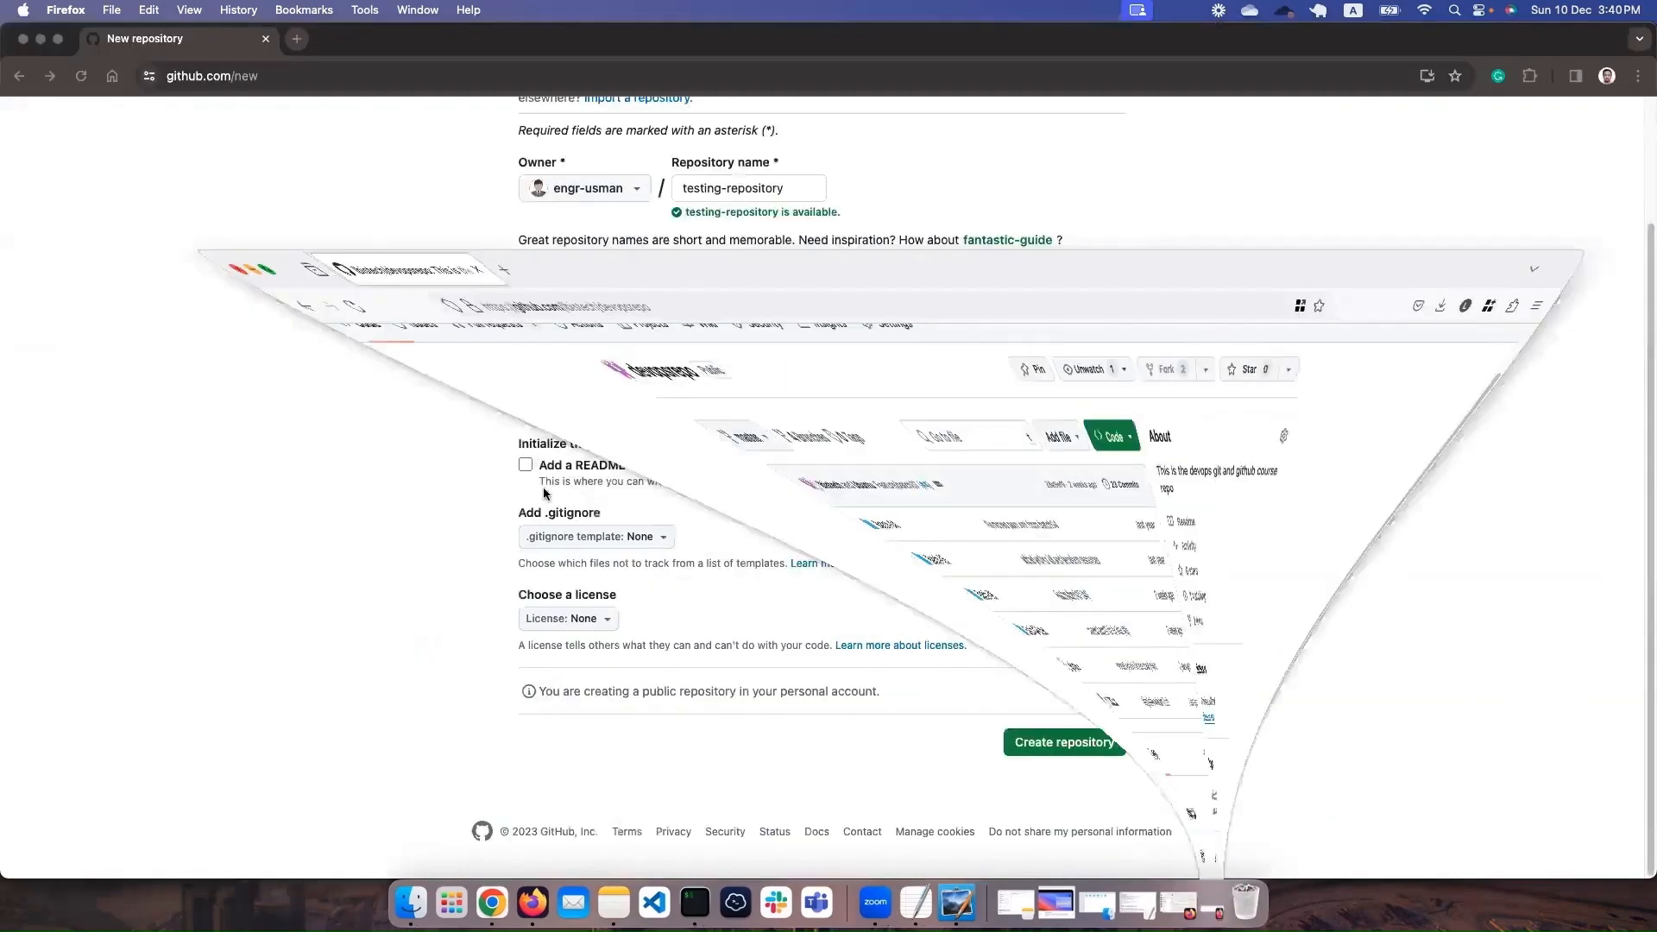
{"action": "left_click", "coordinate": [530, 466]}
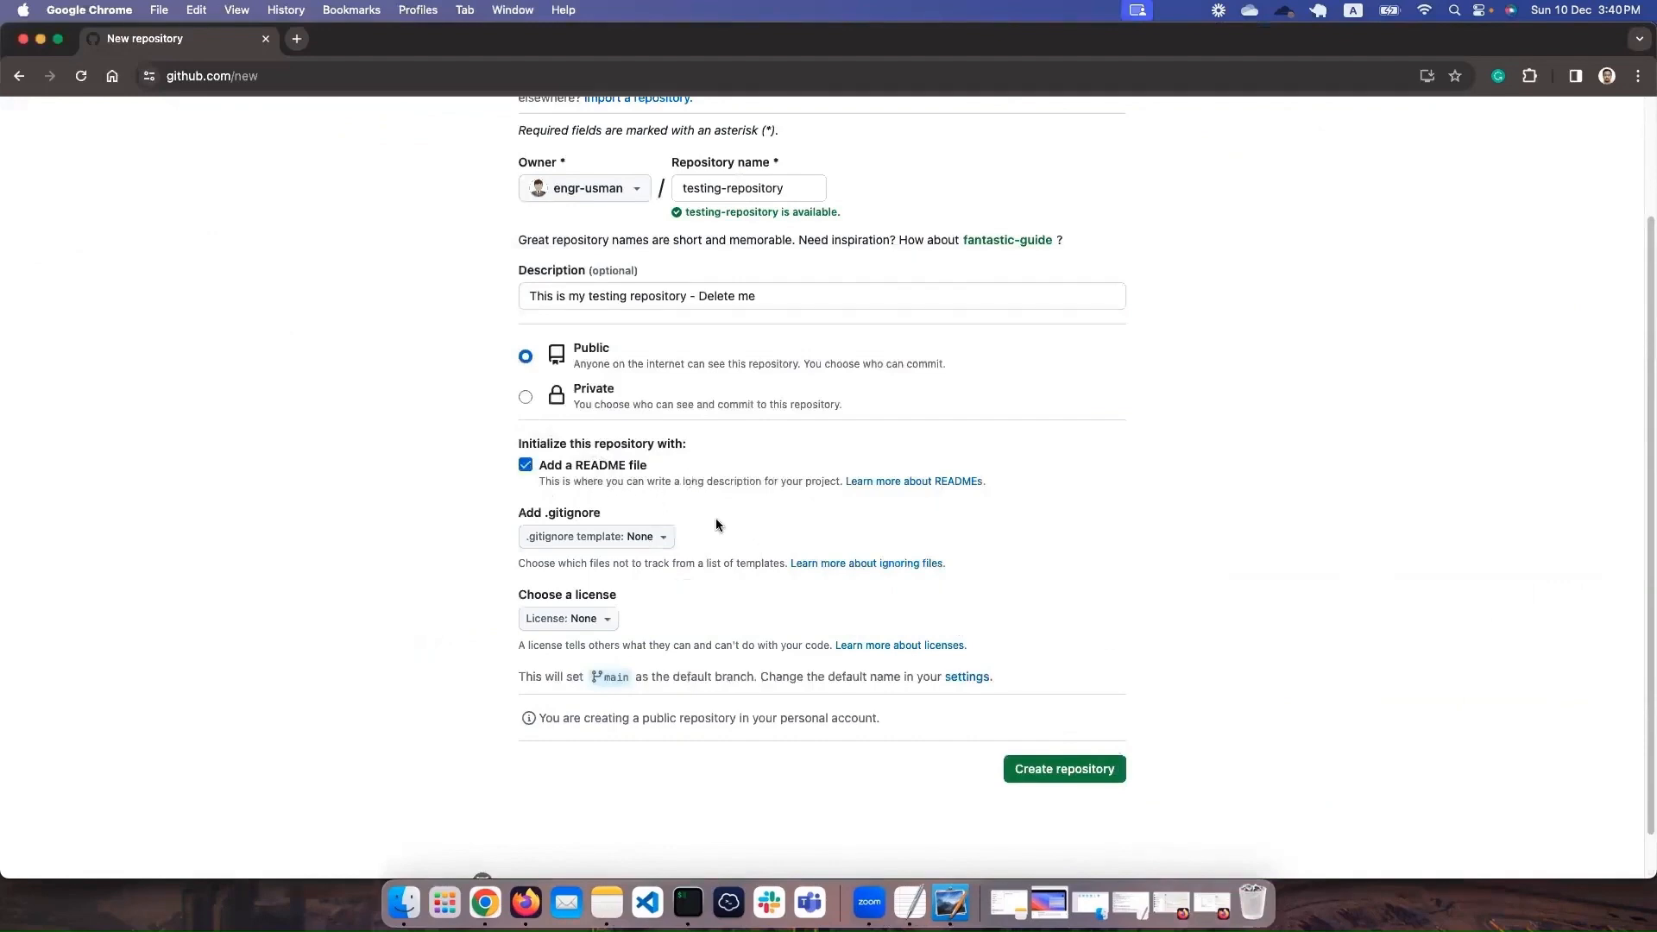
Step: Check the default branch name and the form's settings, and create the public repository
{"action": "scroll", "coordinate": [733, 544], "scroll_direction": "down", "scroll_amount": 2}
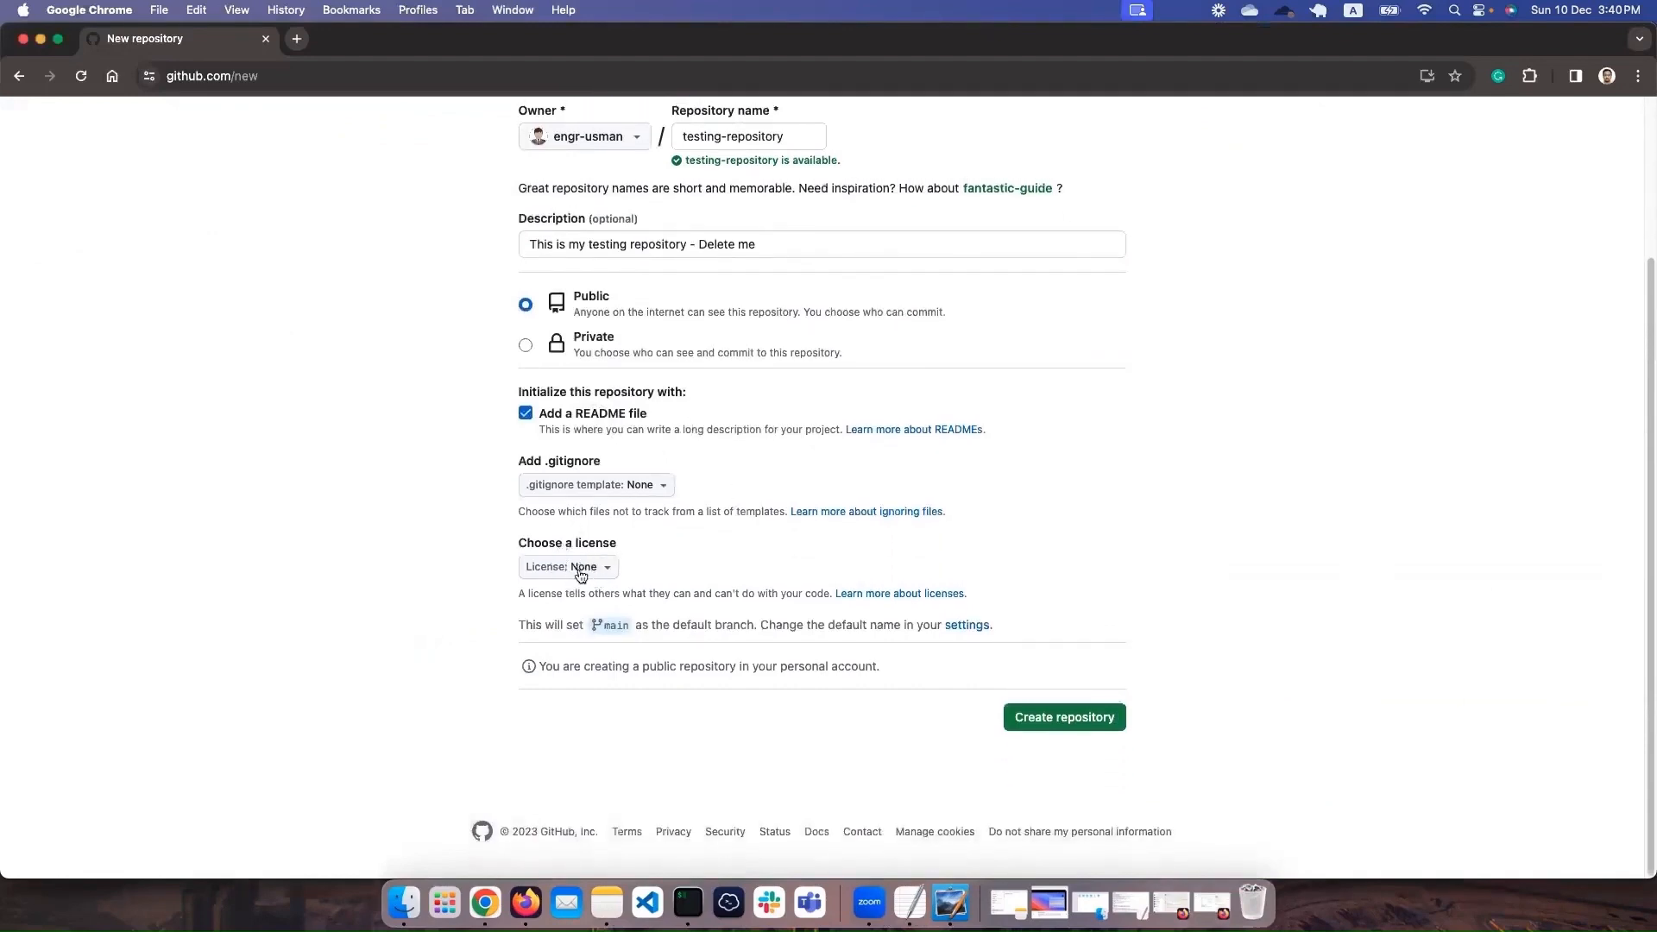
{"action": "double_click", "coordinate": [610, 627]}
{"action": "scroll", "coordinate": [732, 364], "scroll_direction": "up", "scroll_amount": 5}
{"action": "scroll", "coordinate": [732, 365], "scroll_direction": "down", "scroll_amount": 5}
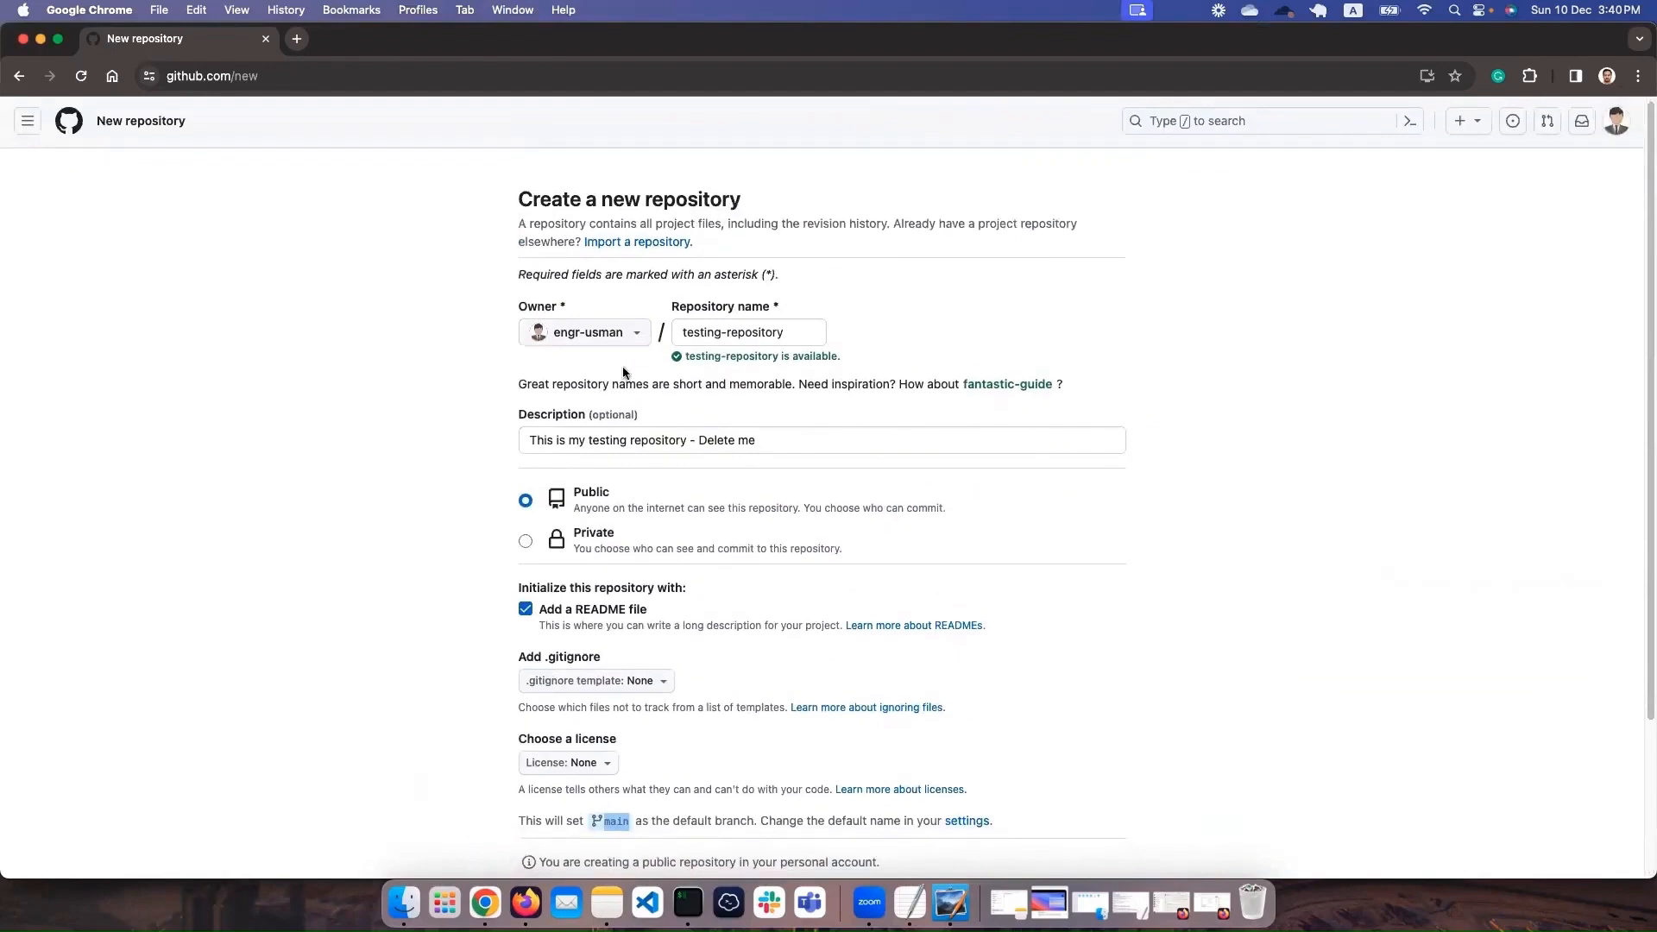
{"action": "scroll", "coordinate": [623, 372], "scroll_direction": "up", "scroll_amount": 1}
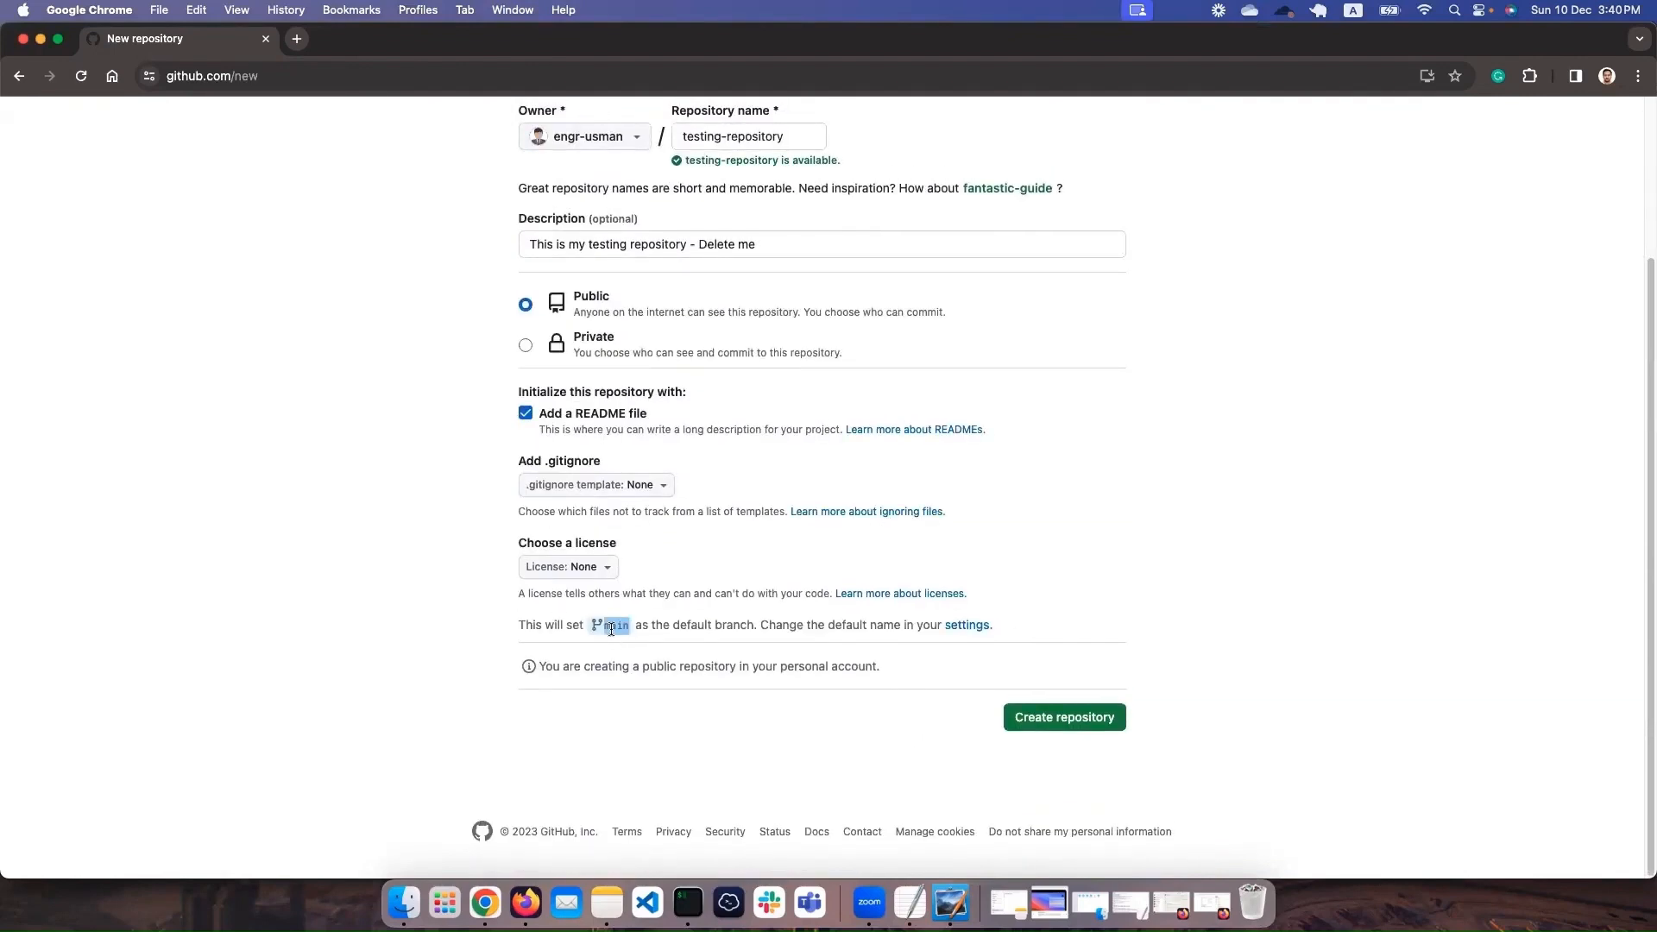
{"action": "left_click", "coordinate": [1068, 727]}
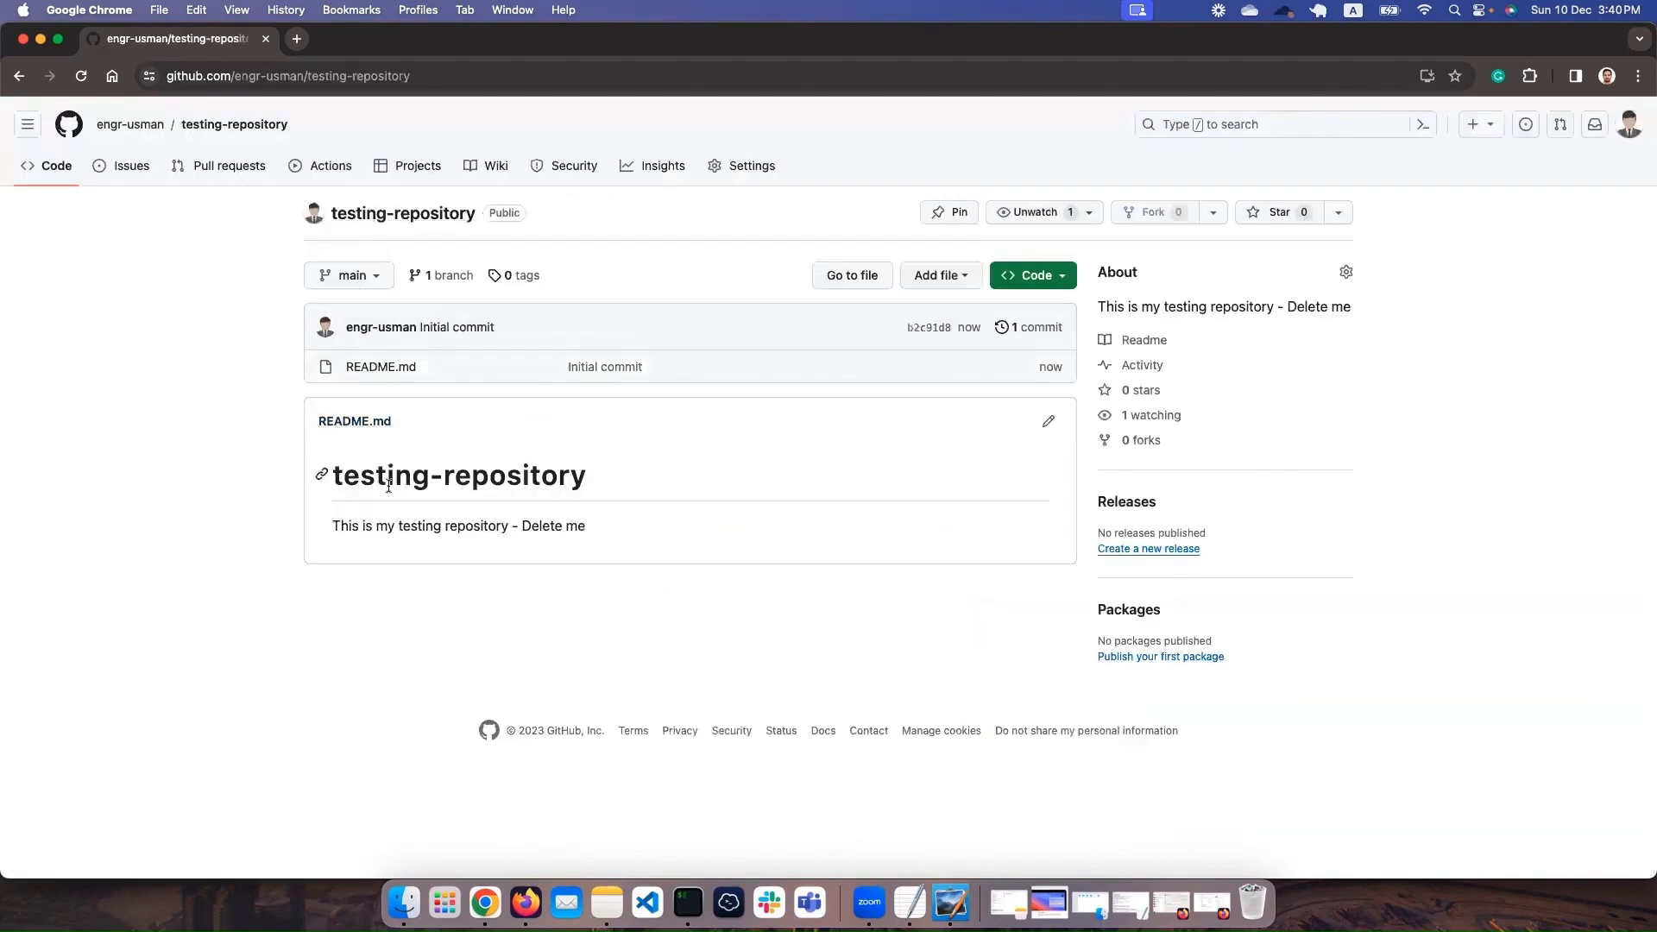
Step: Examine the README heading and description text on the new repository's page
{"action": "left_click_drag", "start_coordinate": [335, 474], "coordinate": [627, 471]}
{"action": "left_click", "coordinate": [485, 516]}
{"action": "left_click_drag", "start_coordinate": [325, 529], "coordinate": [668, 545]}
{"action": "left_click", "coordinate": [667, 545]}
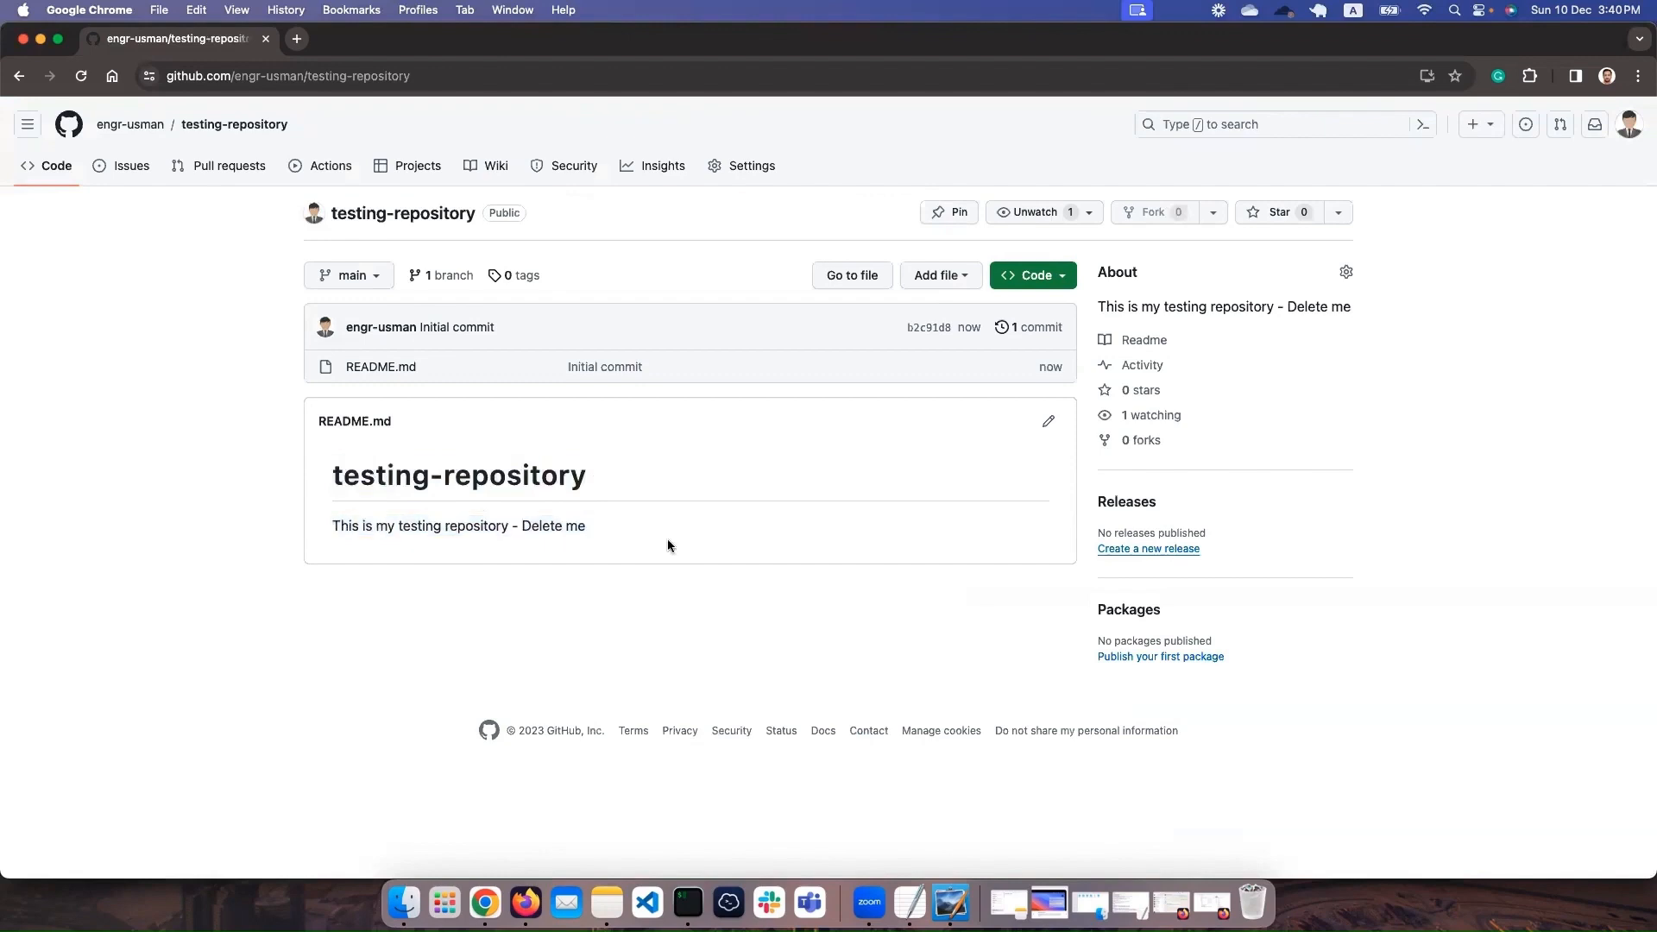